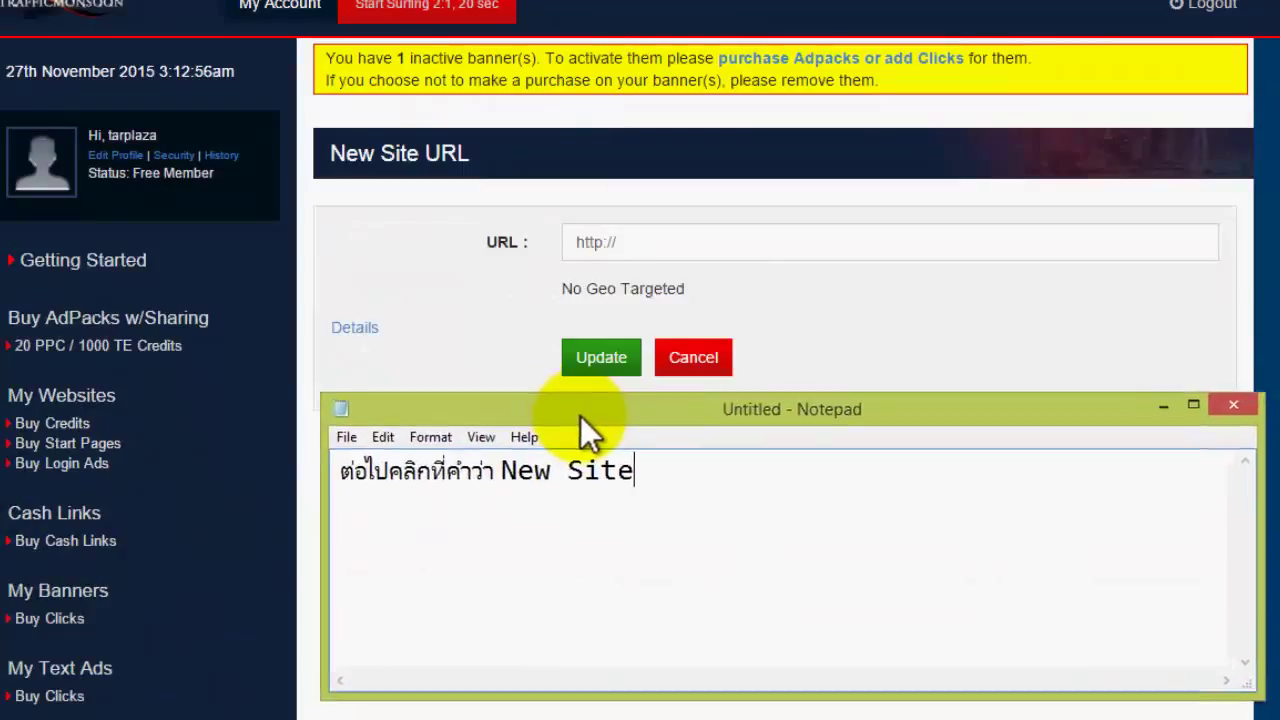
- Replace the Notepad line with the Thai note telling viewers to put their blog link in the URL field
{"action": "left_click_drag", "start_coordinate": [692, 485], "coordinate": [103, 497]}
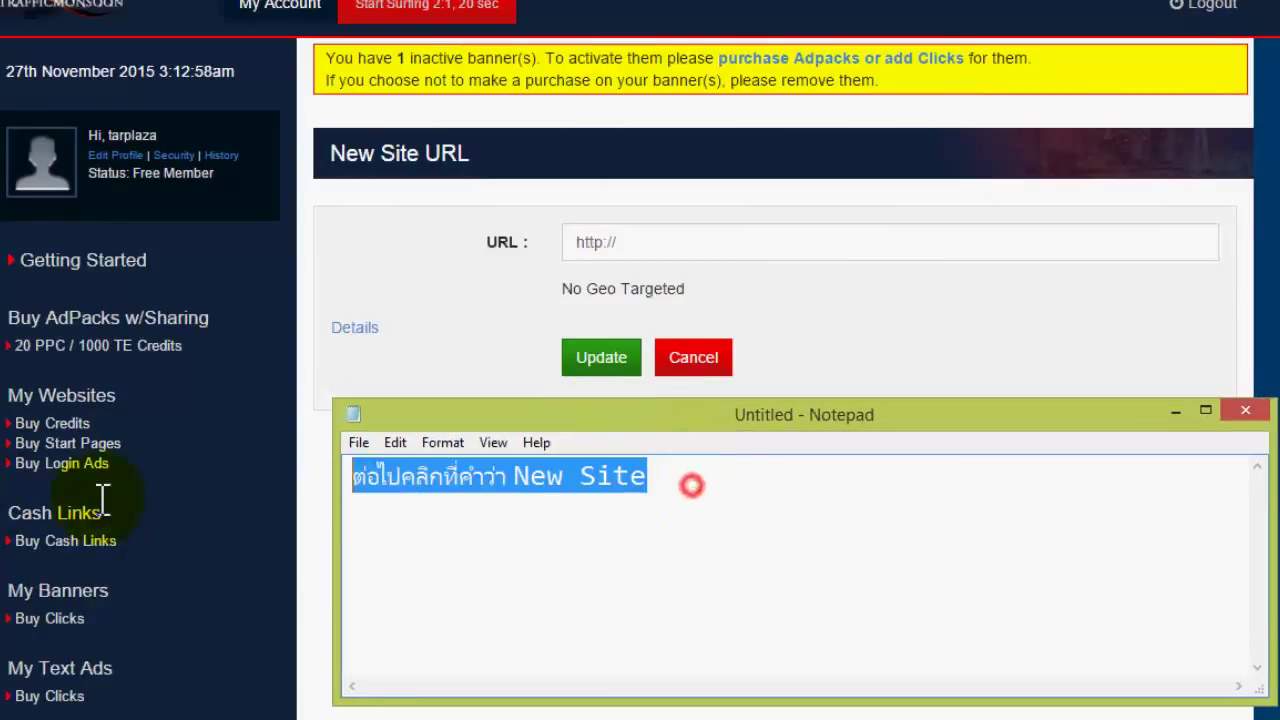
{"action": "left_click", "coordinate": [488, 486]}
{"action": "left_click_drag", "start_coordinate": [742, 480], "coordinate": [294, 500]}
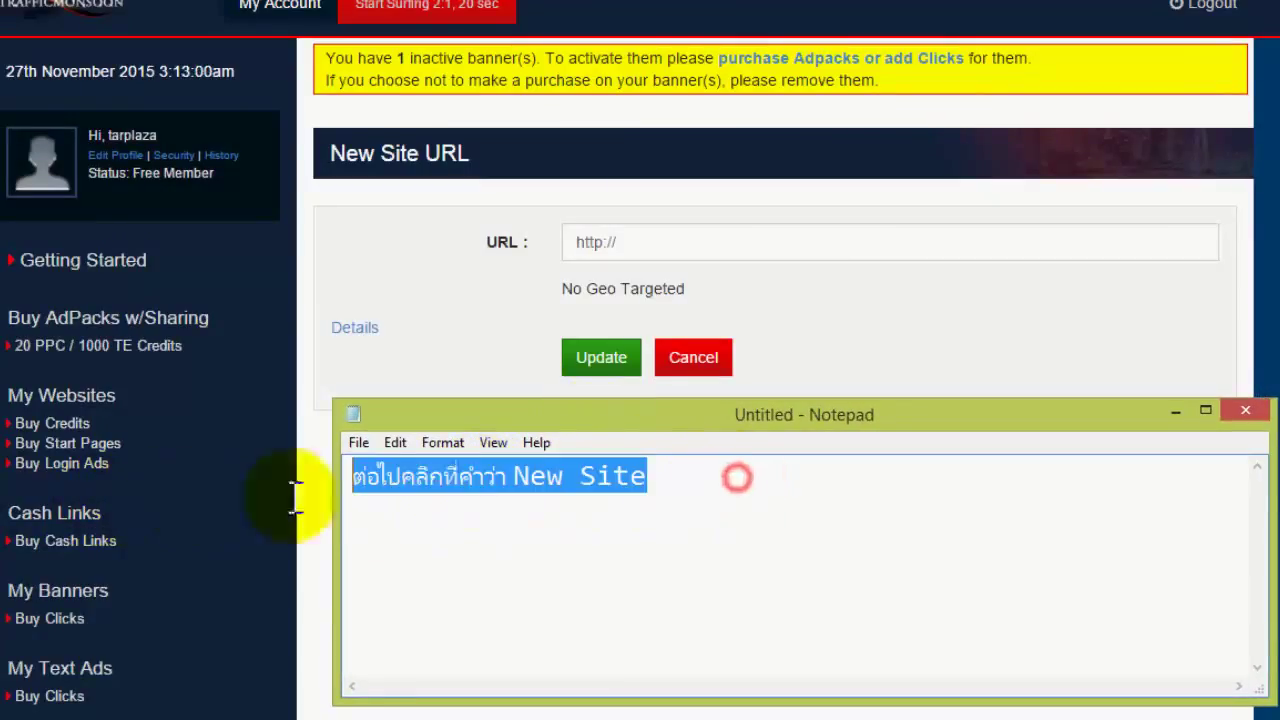
{"action": "type", "text": "so"}
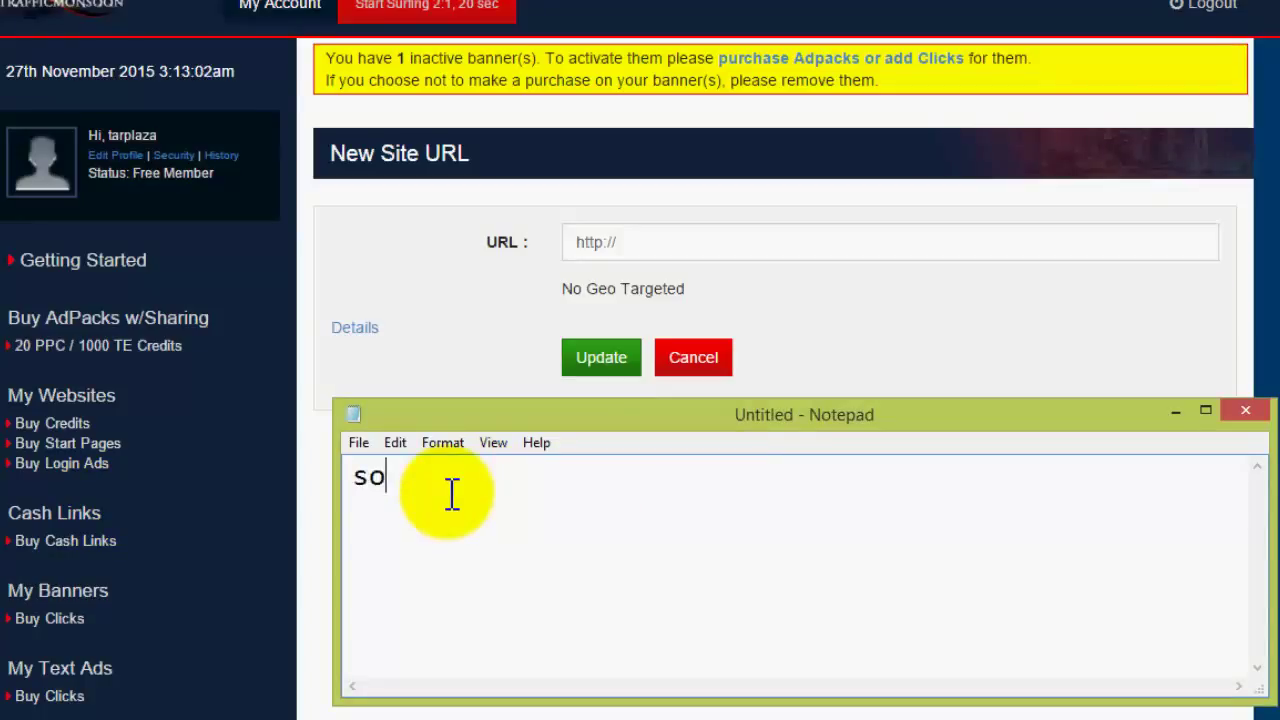
{"action": "key", "text": "BackSpace"}
{"action": "key", "text": "BackSpace"}
{"action": "type", "text": "หน้านี้"}
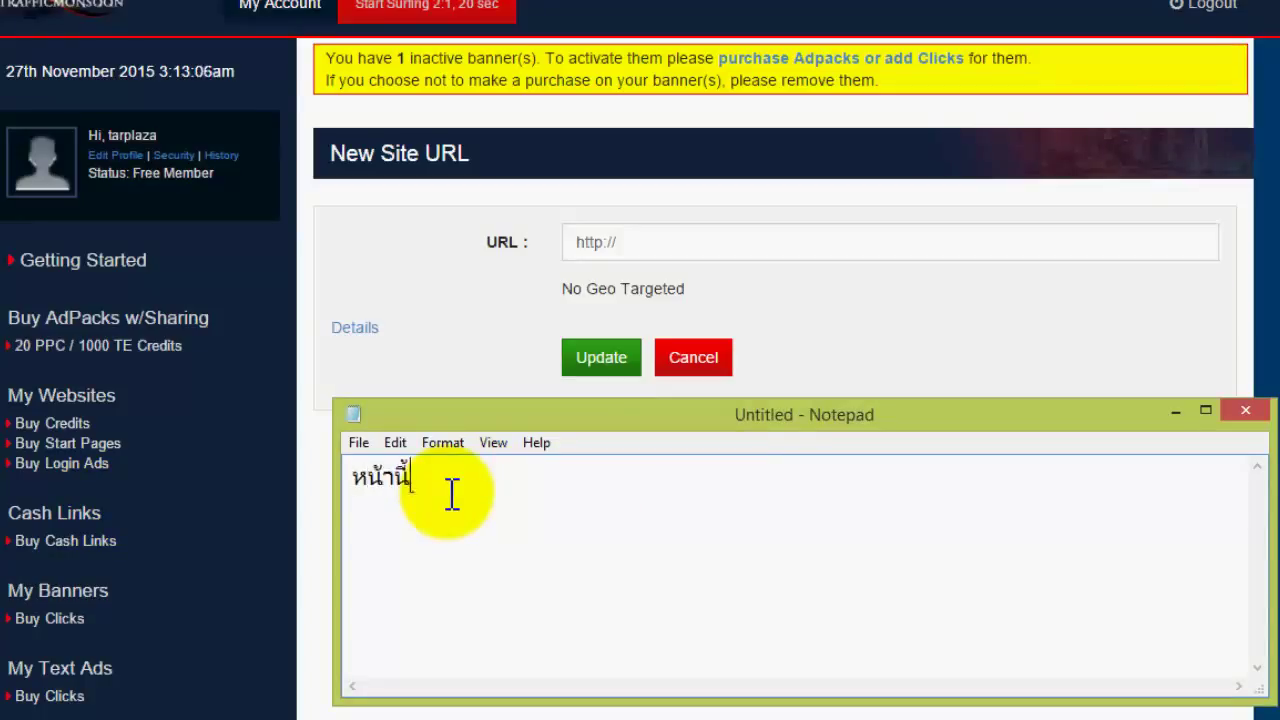
{"action": "type", "text": "ให้เรานำลิ้งเวปหรือบล็อ"}
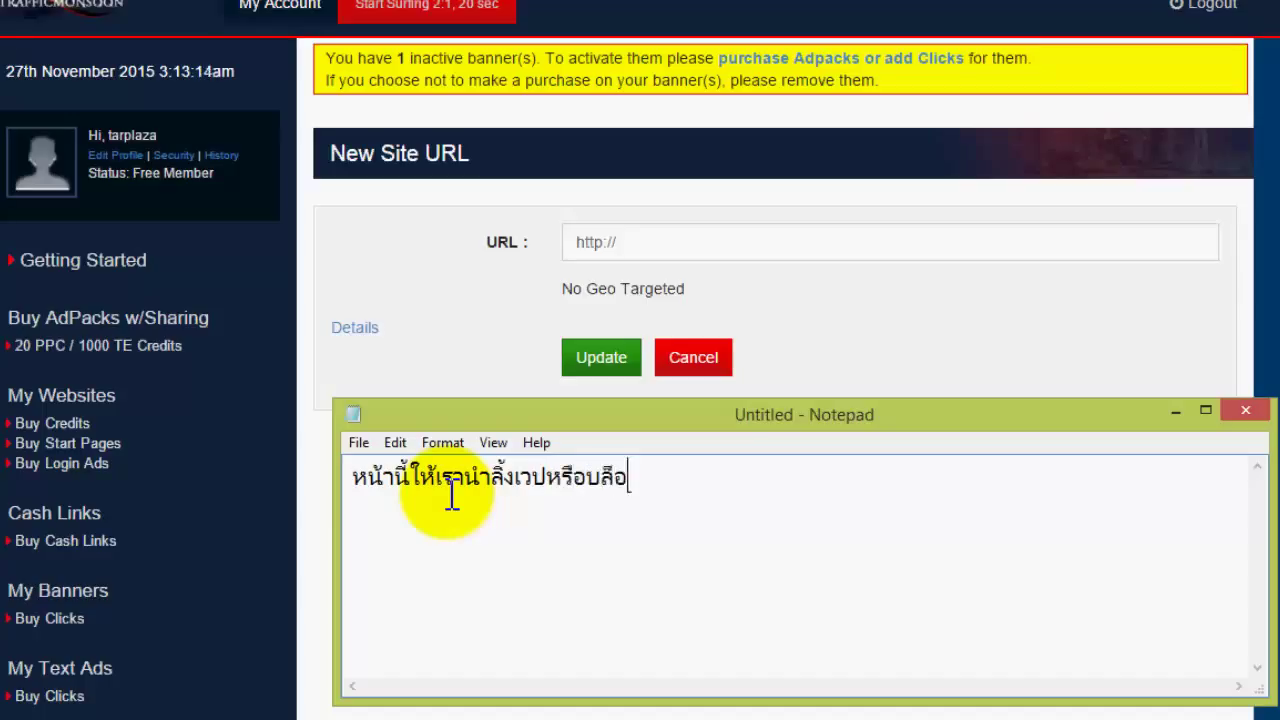
{"action": "type", "text": "กของเรามาใส่ลงในช่อง"}
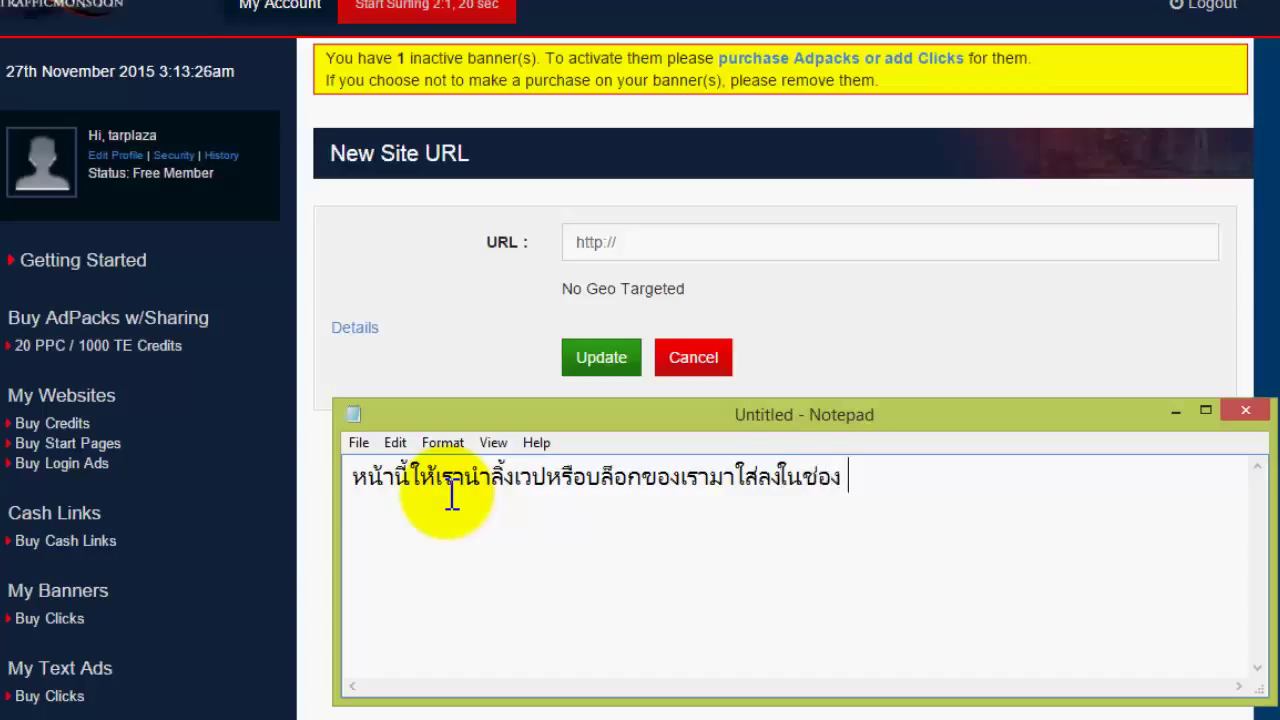
{"action": "type", "text": "URL  น่ะครับ"}
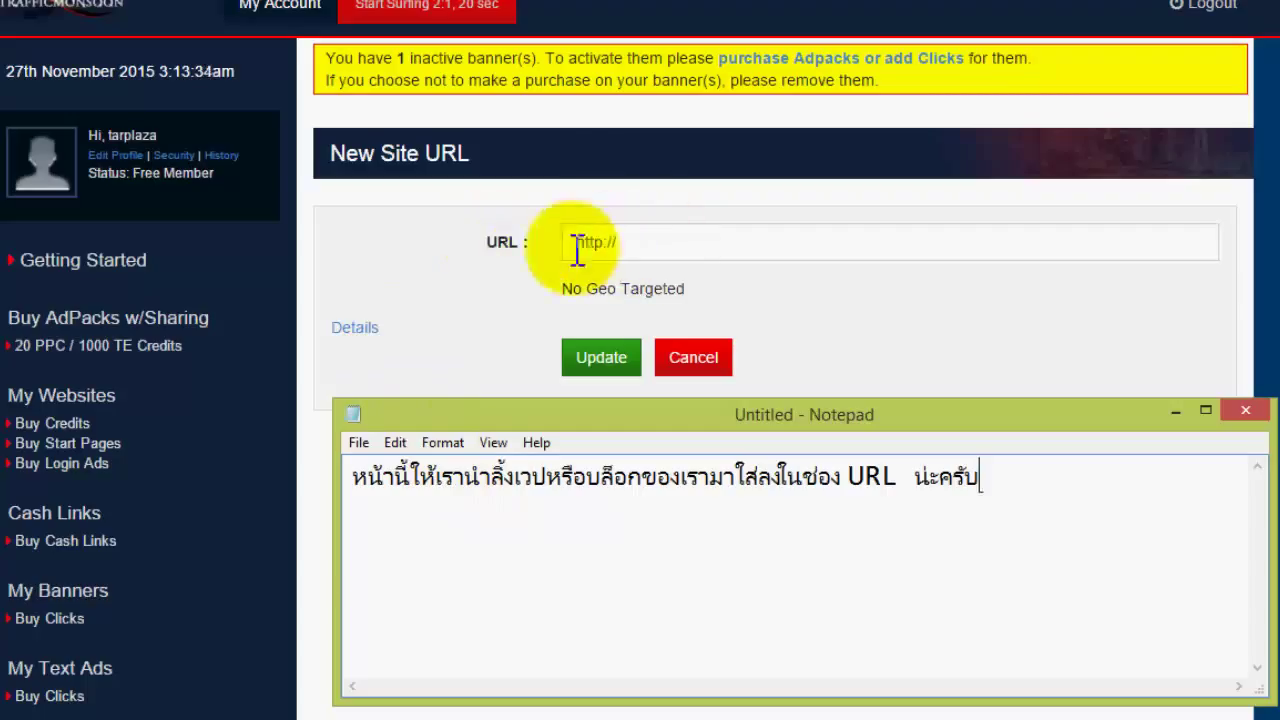
{"action": "left_click", "coordinate": [708, 249]}
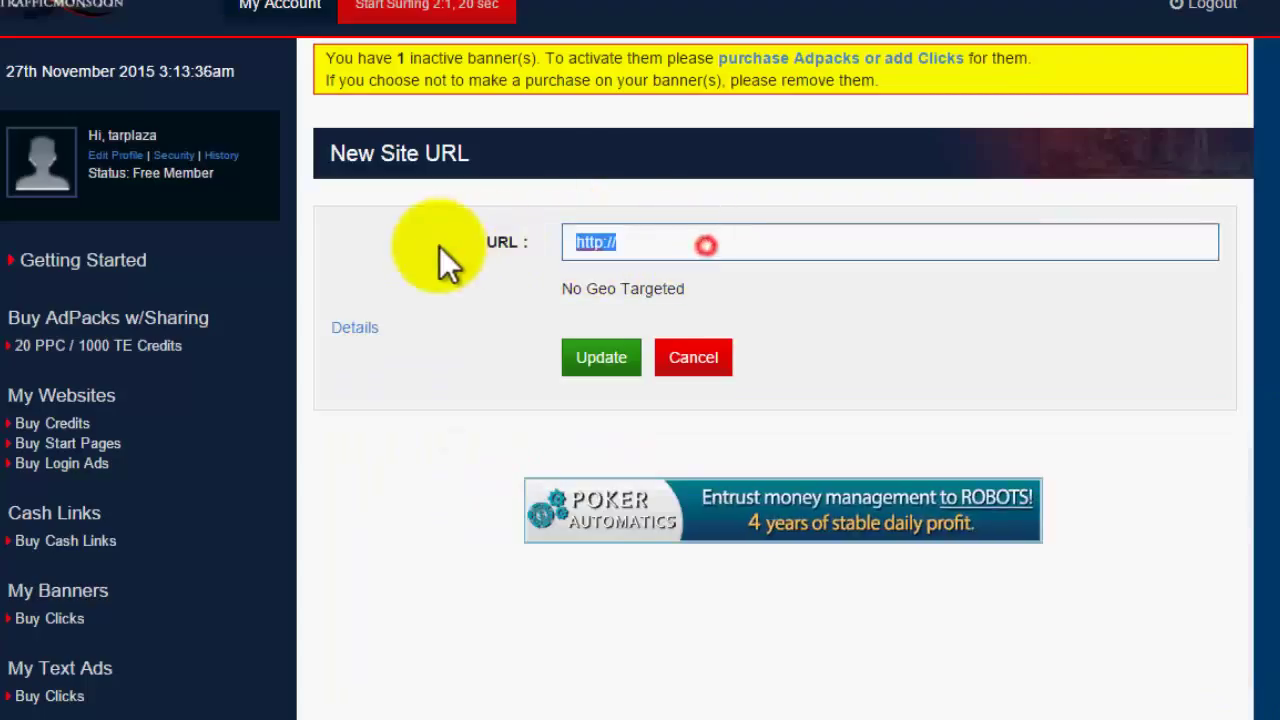
{"action": "key", "text": "BackSpace"}
{"action": "left_click", "coordinate": [686, 242]}
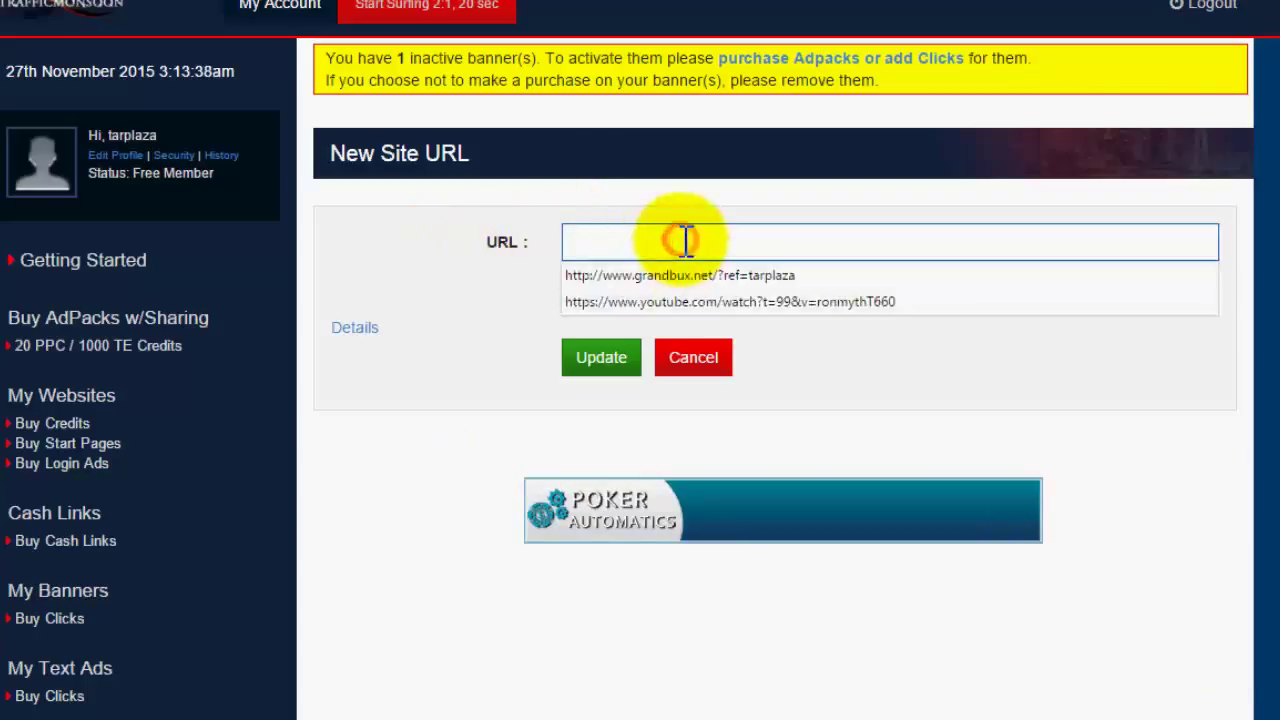
{"action": "left_click", "coordinate": [534, 224]}
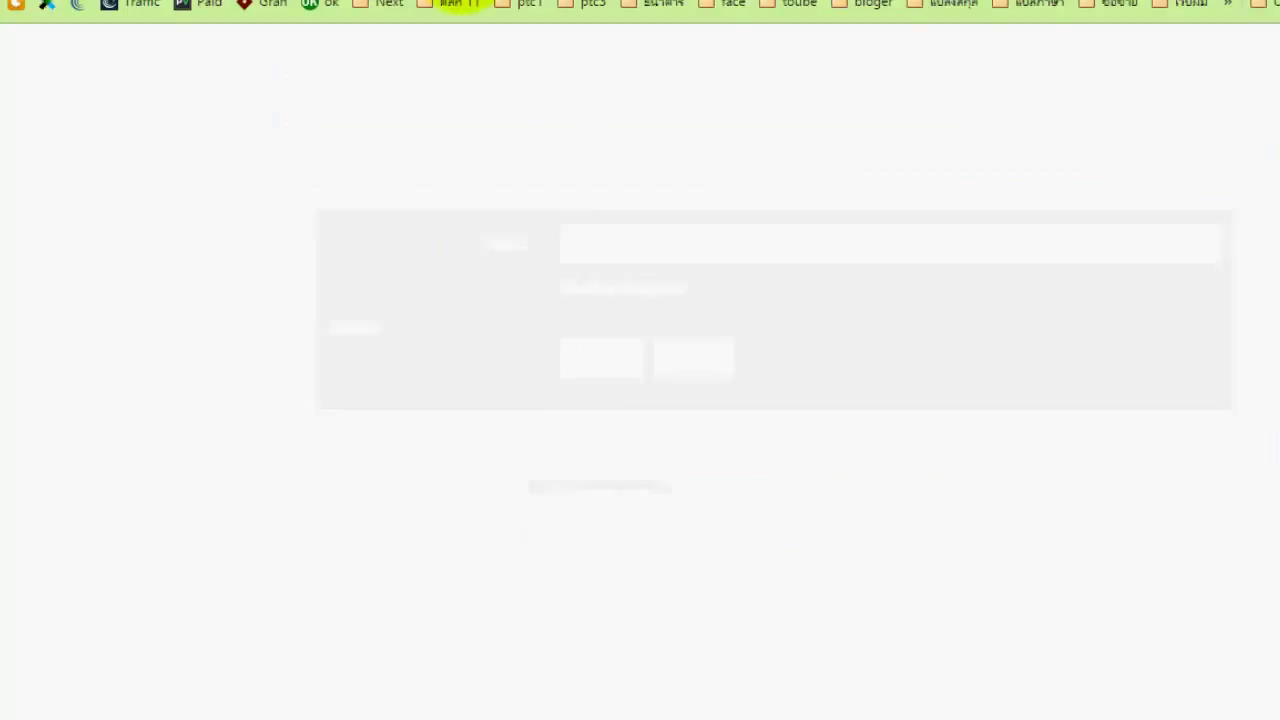
{"action": "type", "text": "p"}
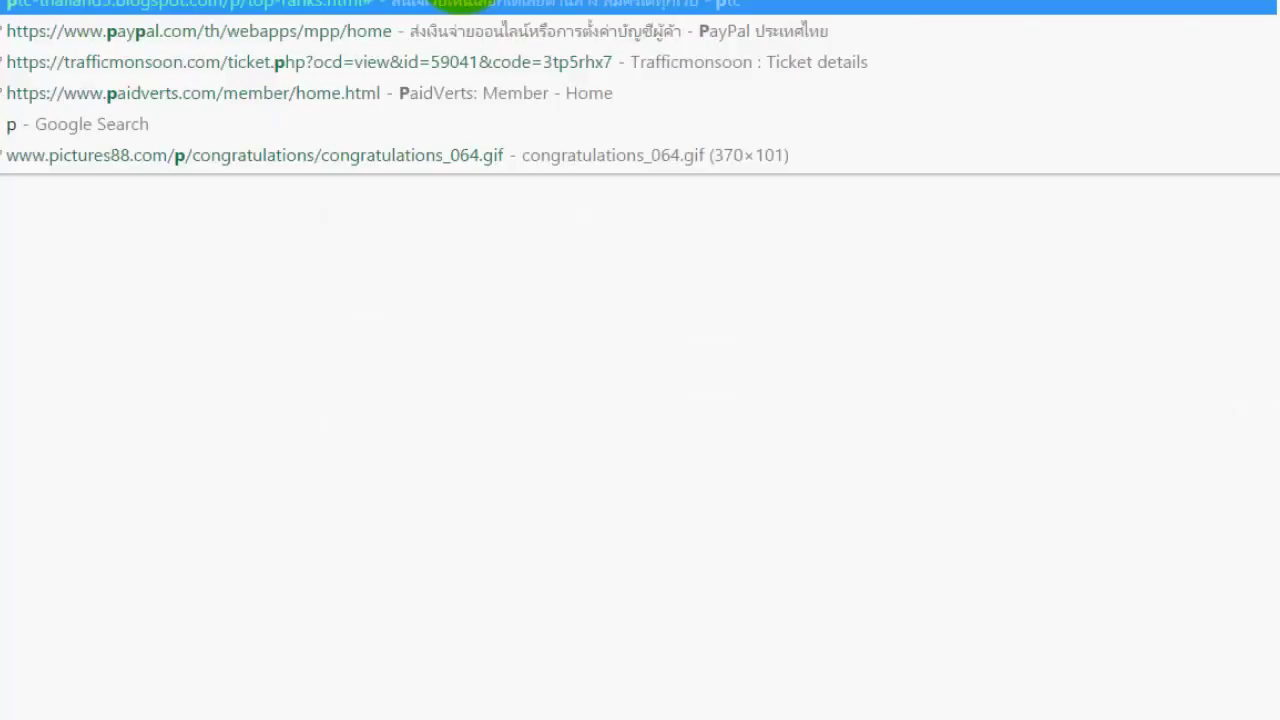
{"action": "type", "text": "tc"}
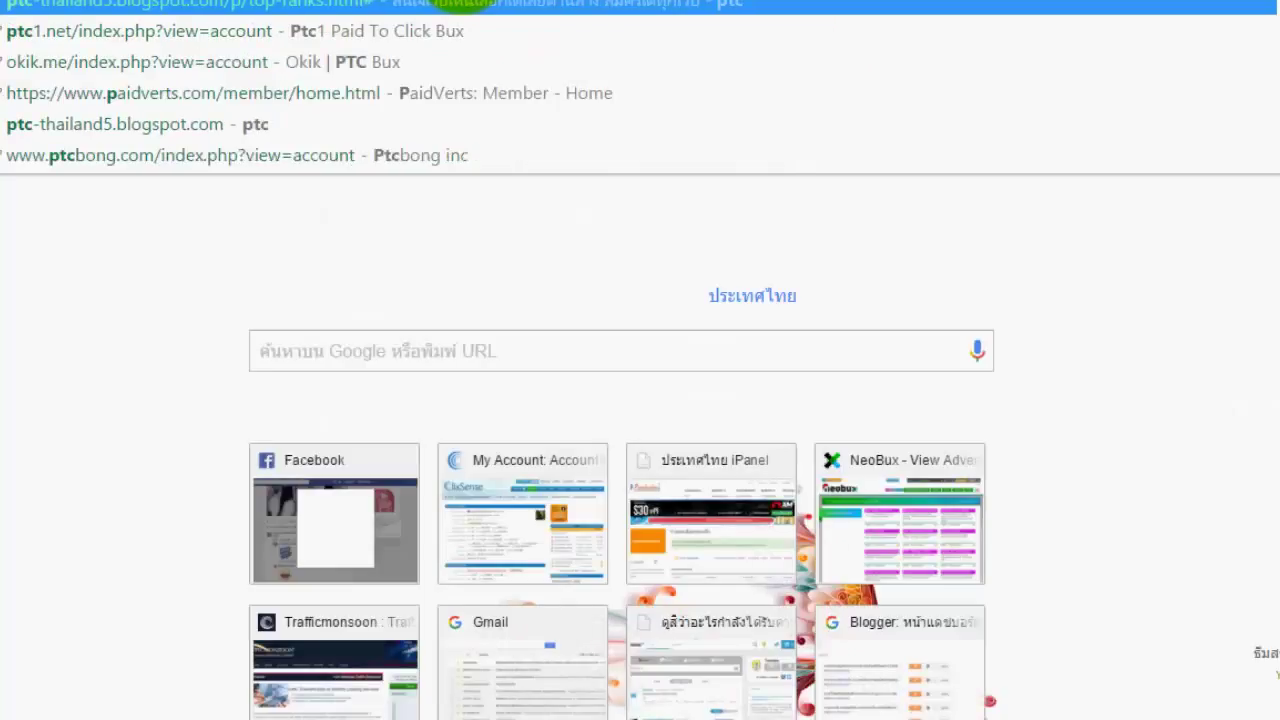
{"action": "left_click", "coordinate": [286, 5]}
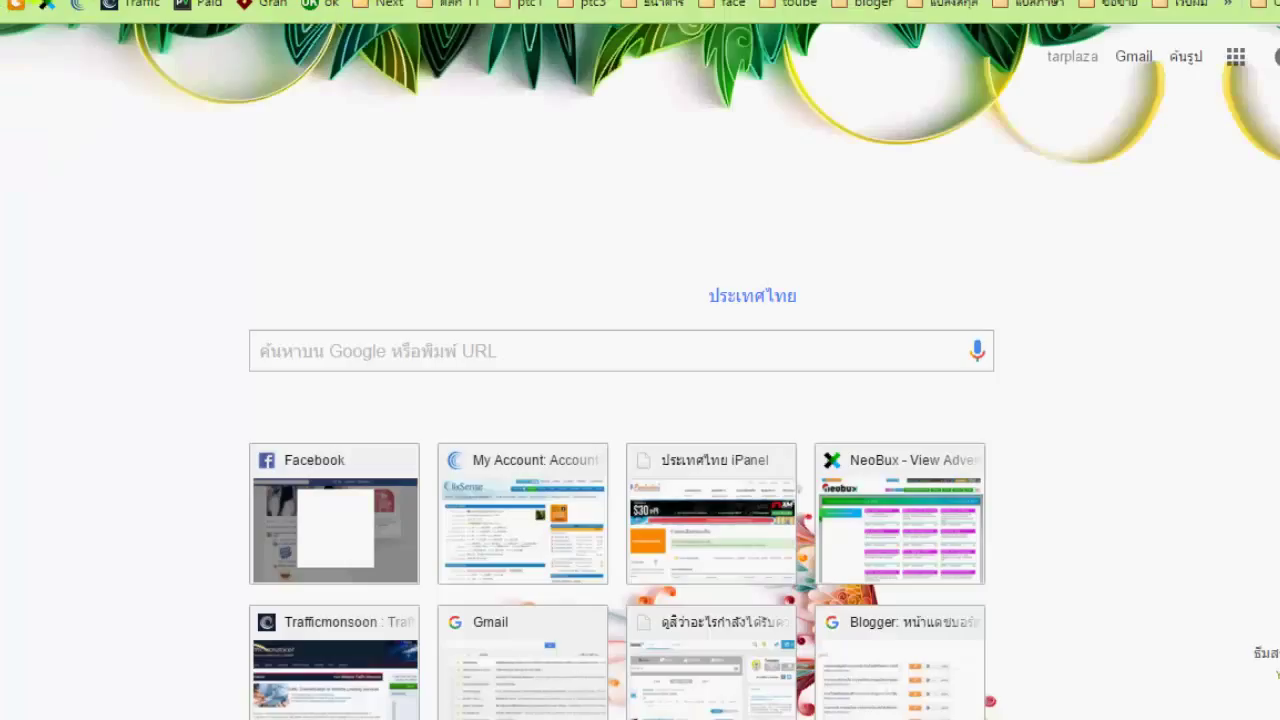
{"action": "right_click", "coordinate": [90, 2]}
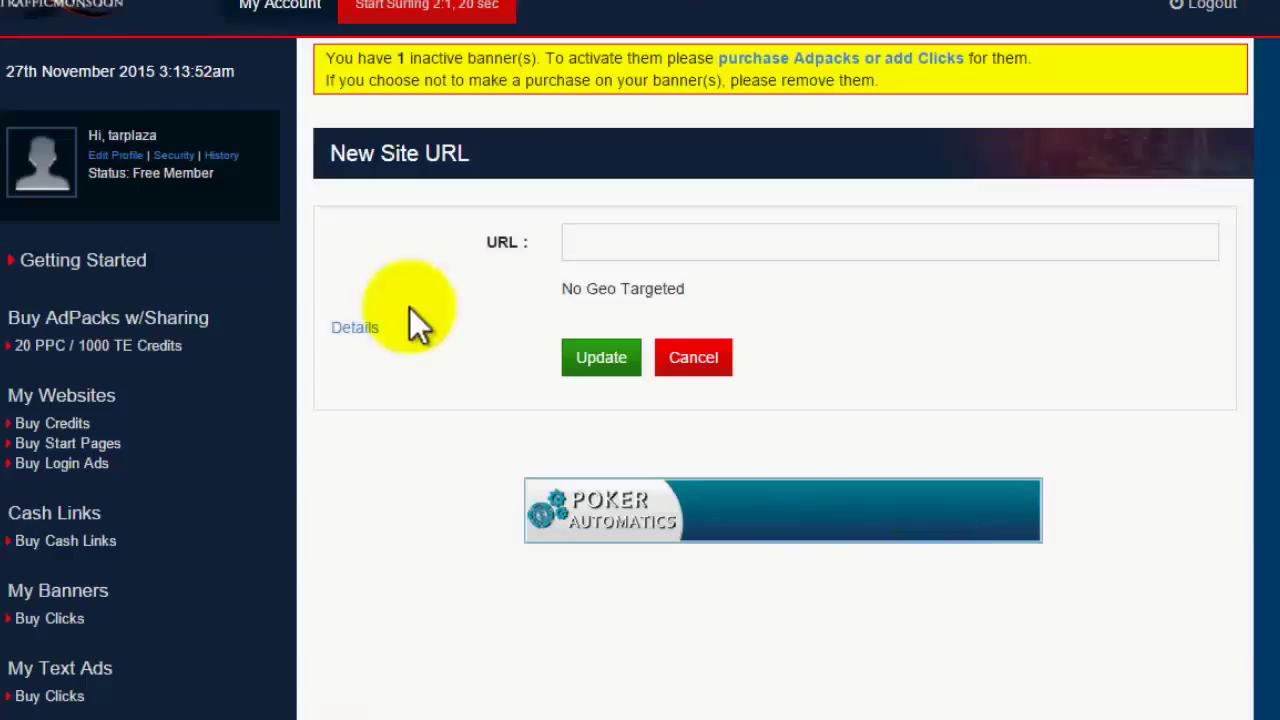
{"action": "left_click", "coordinate": [621, 244]}
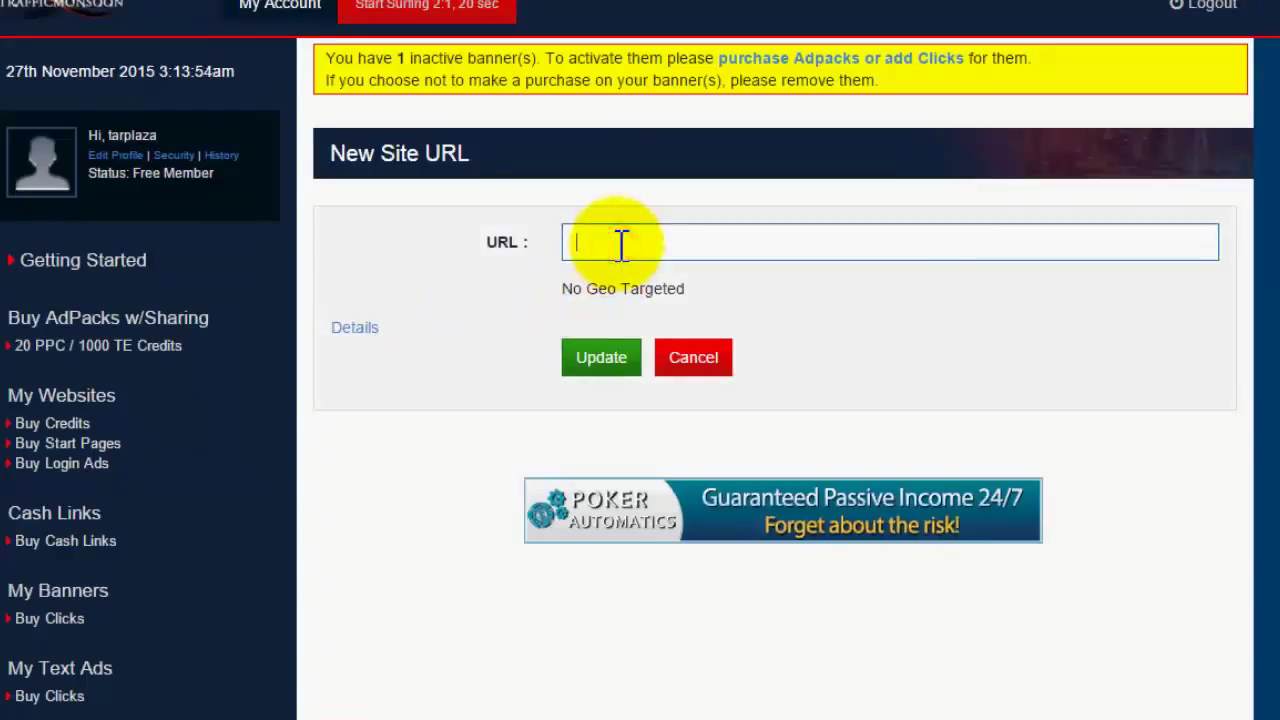
{"action": "type", "text": "http://ptc-thailand5.blogspot.com/p/top-ranks.html"}
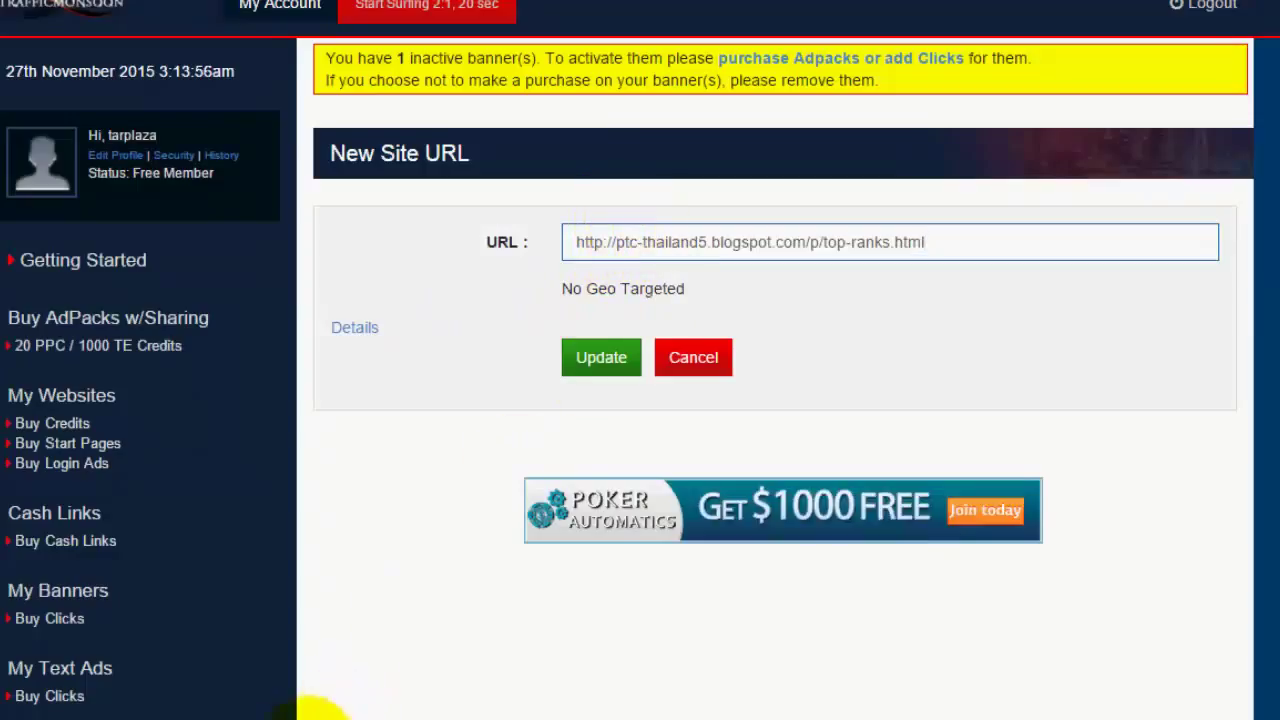
- Rewrite the note as 'เมื่อใส่ลิ้งบล็อกของเราแล้วให้กดที่คำว่า UpDate' and highlight the word UpDate
{"action": "left_click", "coordinate": [330, 715]}
{"action": "left_click", "coordinate": [428, 624]}
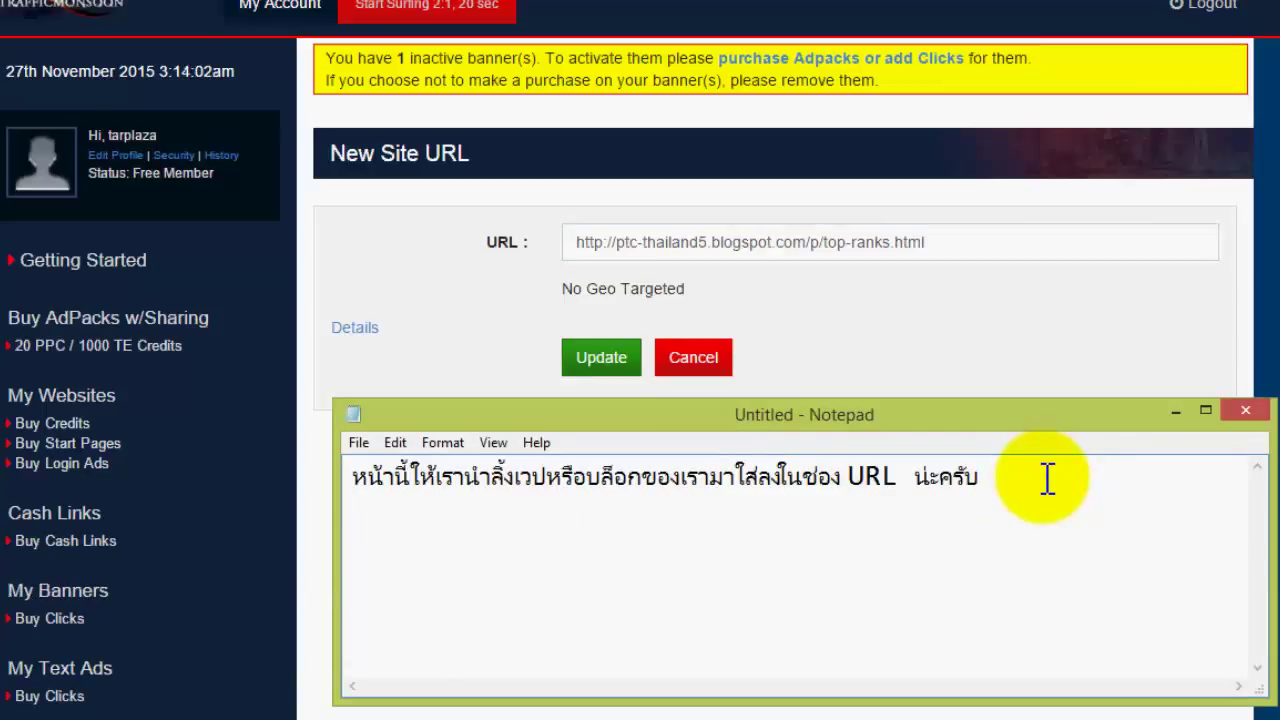
{"action": "type", "text": "g8"}
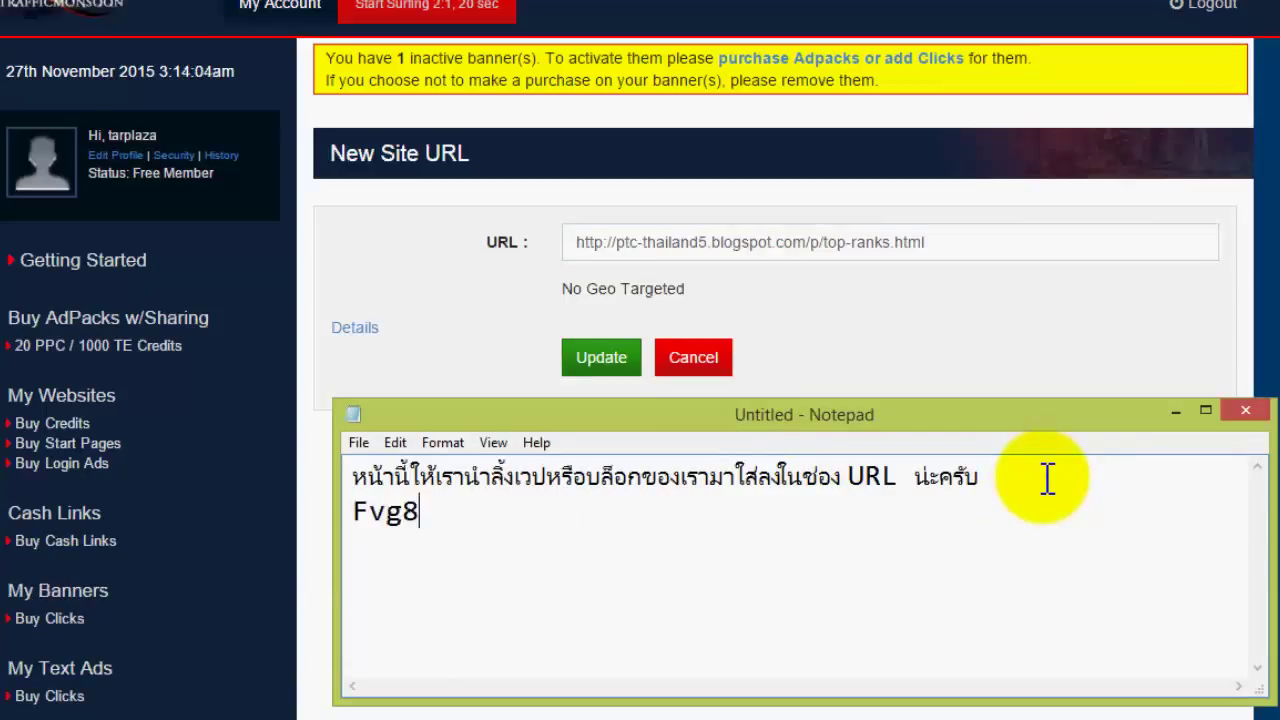
{"action": "key", "text": "BackSpace"}
{"action": "key", "text": "BackSpace"}
{"action": "key", "text": "BackSpace"}
{"action": "key", "text": "BackSpace"}
{"action": "key", "text": "BackSpace"}
{"action": "key", "text": "BackSpace"}
{"action": "key", "text": "BackSpace"}
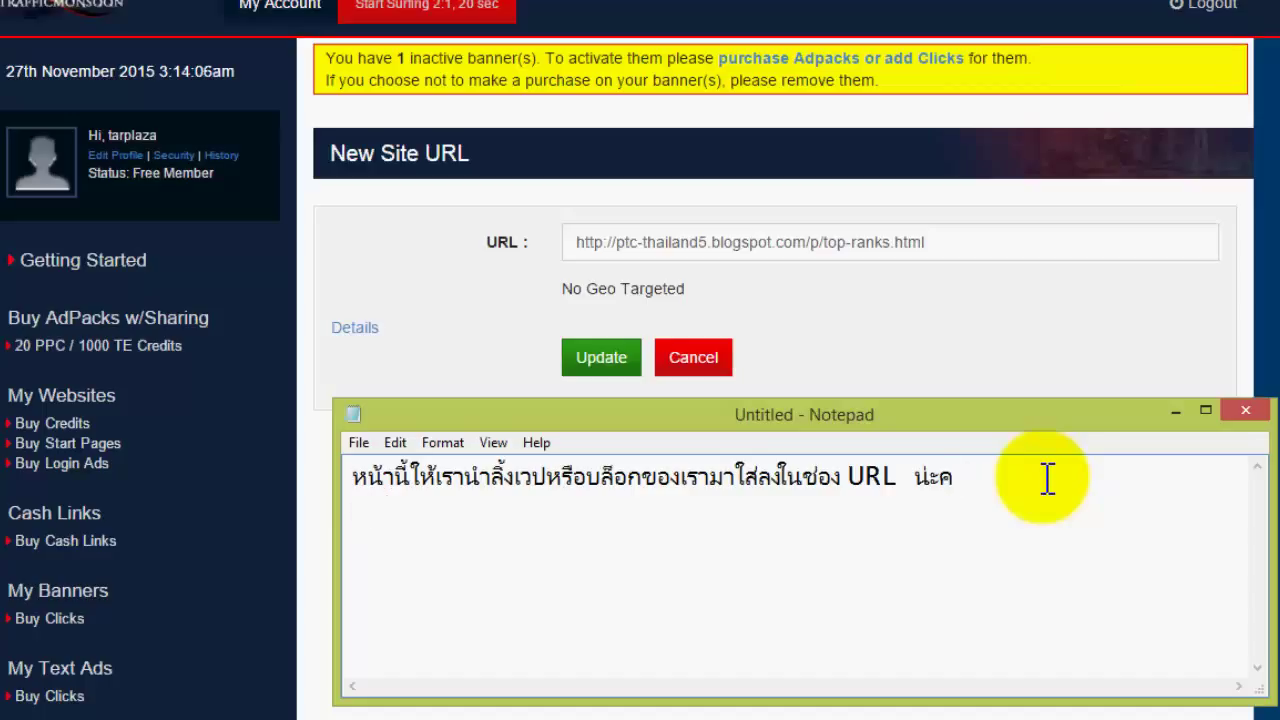
{"action": "key", "text": "BackSpace"}
{"action": "key", "text": "BackSpace"}
{"action": "key", "text": "BackSpace"}
{"action": "key", "text": "BackSpace"}
{"action": "key", "text": "BackSpace"}
{"action": "key", "text": "BackSpace"}
{"action": "key", "text": "BackSpace"}
{"action": "key", "text": "BackSpace"}
{"action": "key", "text": "BackSpace"}
{"action": "key", "text": "BackSpace"}
{"action": "key", "text": "BackSpace"}
{"action": "key", "text": "BackSpace"}
{"action": "key", "text": "BackSpace"}
{"action": "key", "text": "BackSpace"}
{"action": "key", "text": "BackSpace"}
{"action": "key", "text": "BackSpace"}
{"action": "key", "text": "BackSpace"}
{"action": "key", "text": "BackSpace"}
{"action": "key", "text": "BackSpace"}
{"action": "key", "text": "BackSpace"}
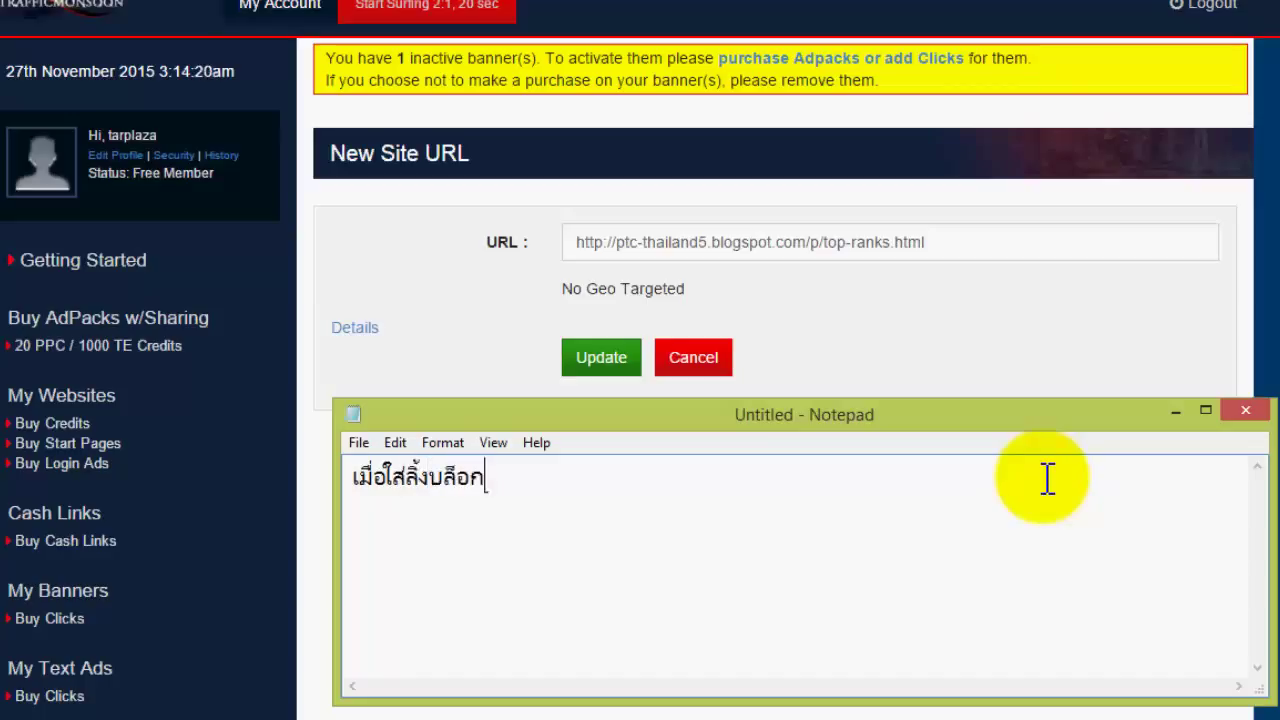
{"action": "type", "text": "องเราแล้วใ"}
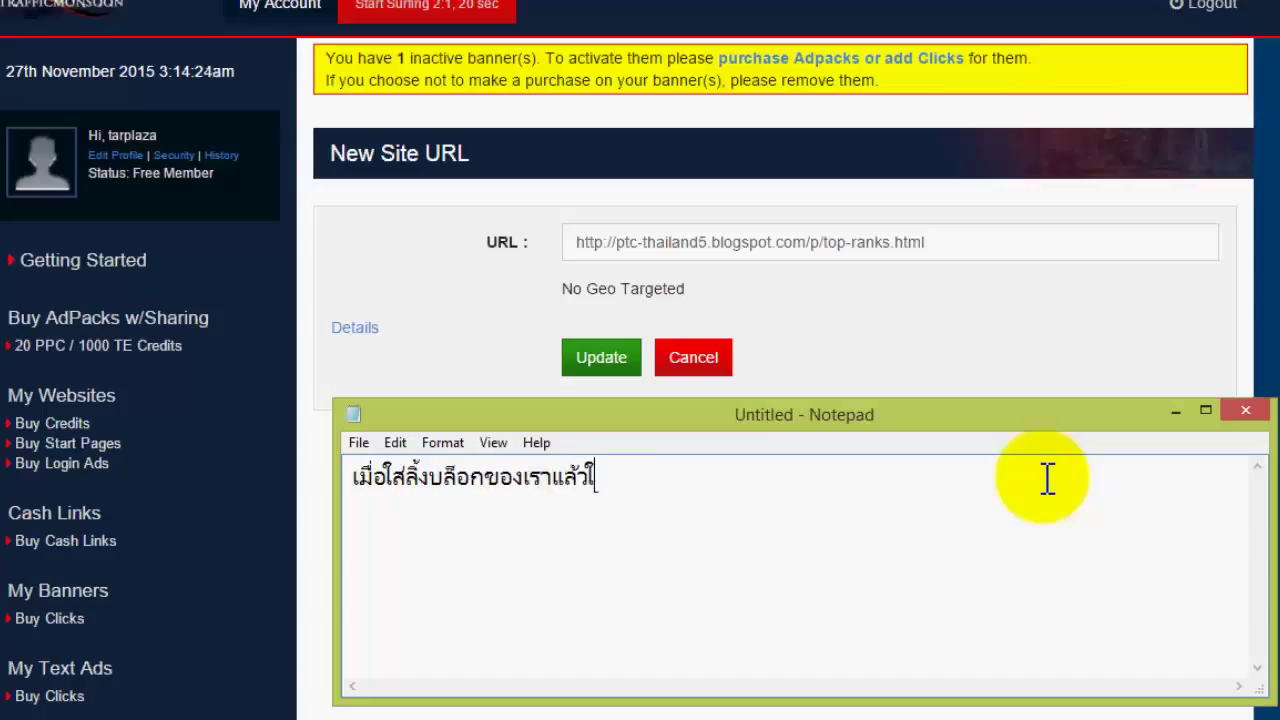
{"action": "type", "text": "ห้กดที่คำว่า UpDate"}
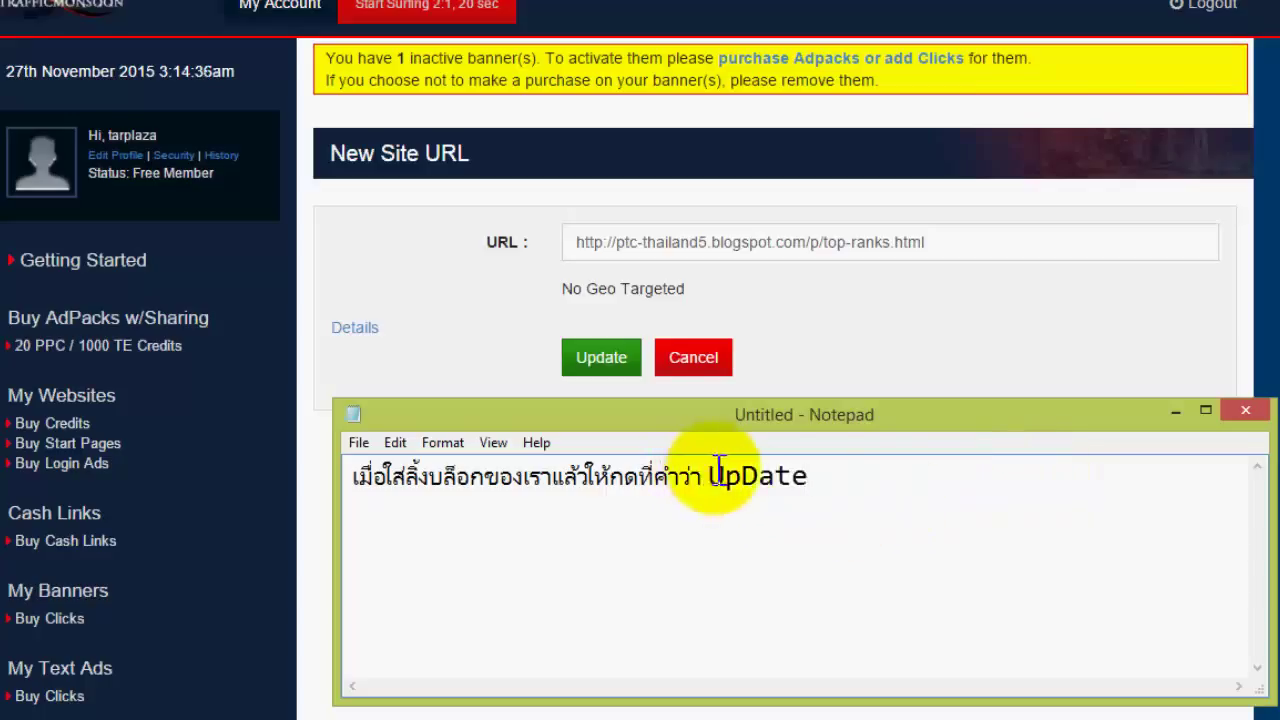
{"action": "left_click_drag", "start_coordinate": [710, 477], "coordinate": [820, 474]}
- Submit the blog address as a new site and change the note to 'ok รอครับ'
{"action": "left_click", "coordinate": [815, 475]}
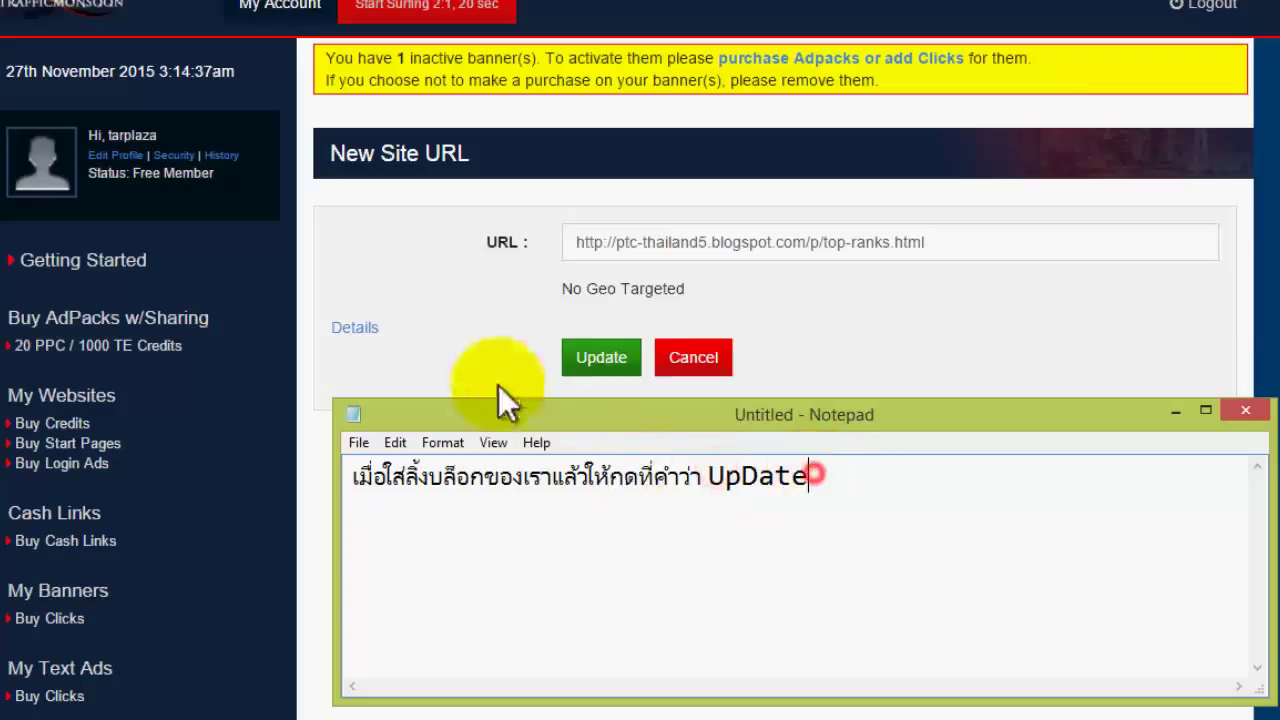
{"action": "left_click", "coordinate": [597, 362]}
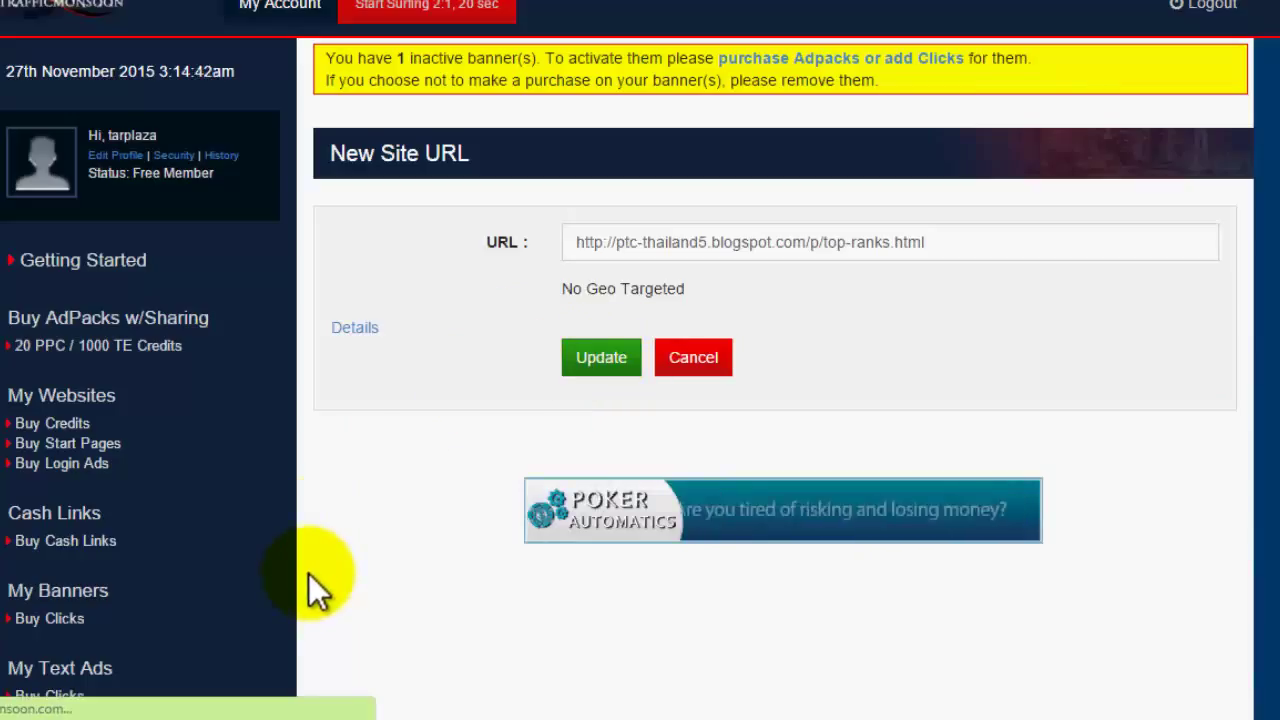
{"action": "mouse_move", "coordinate": [320, 716]}
{"action": "left_click", "coordinate": [355, 597]}
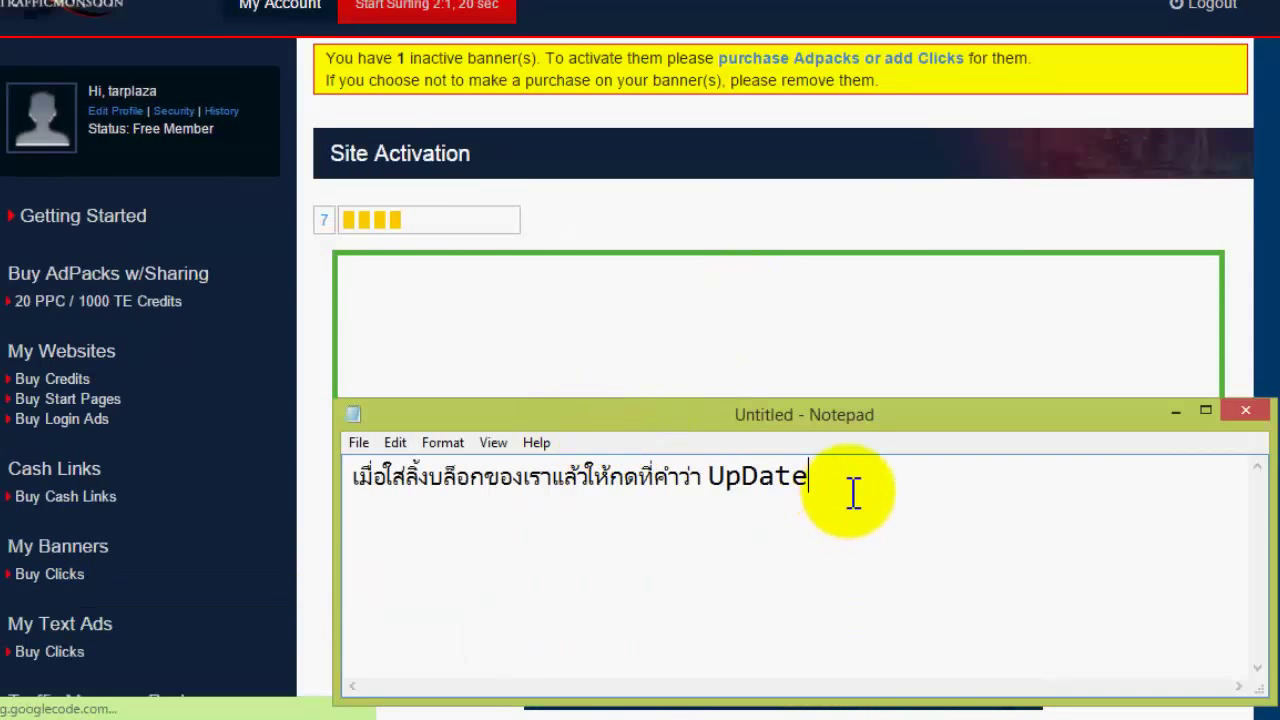
{"action": "left_click_drag", "start_coordinate": [848, 477], "coordinate": [300, 470]}
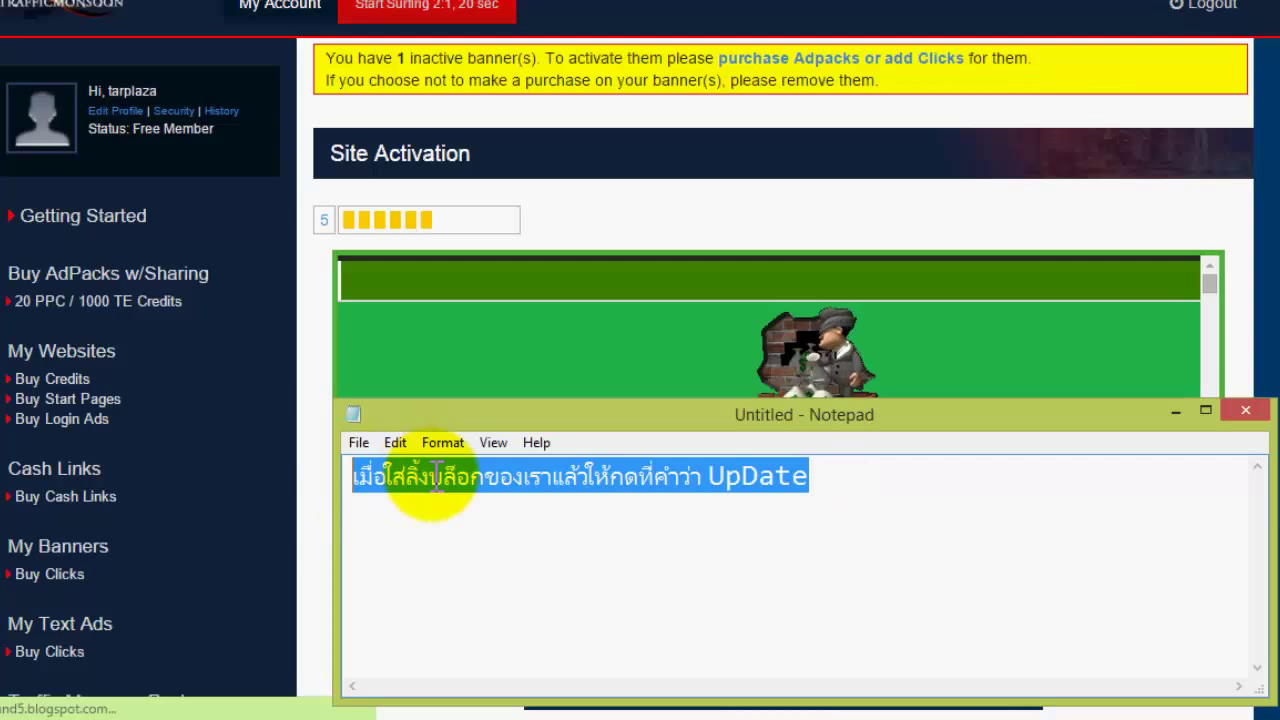
{"action": "type", "text": "ok รอ"}
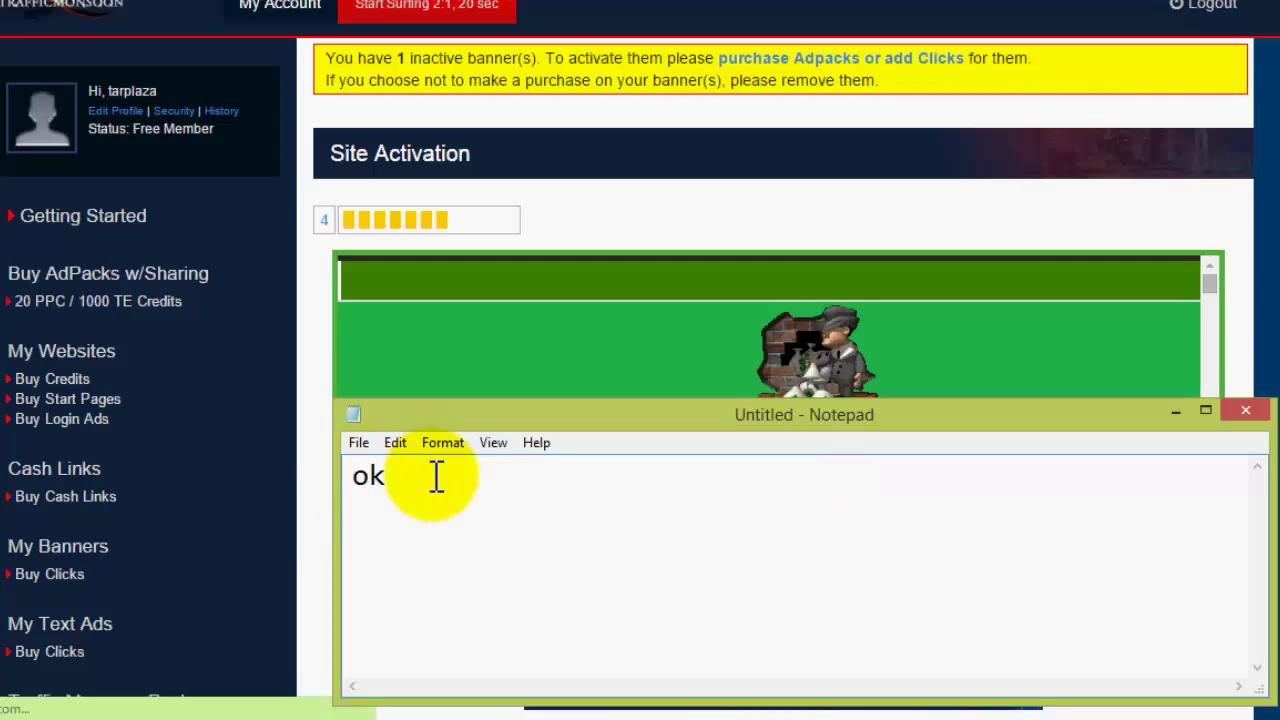
{"action": "type", "text": "ครับ"}
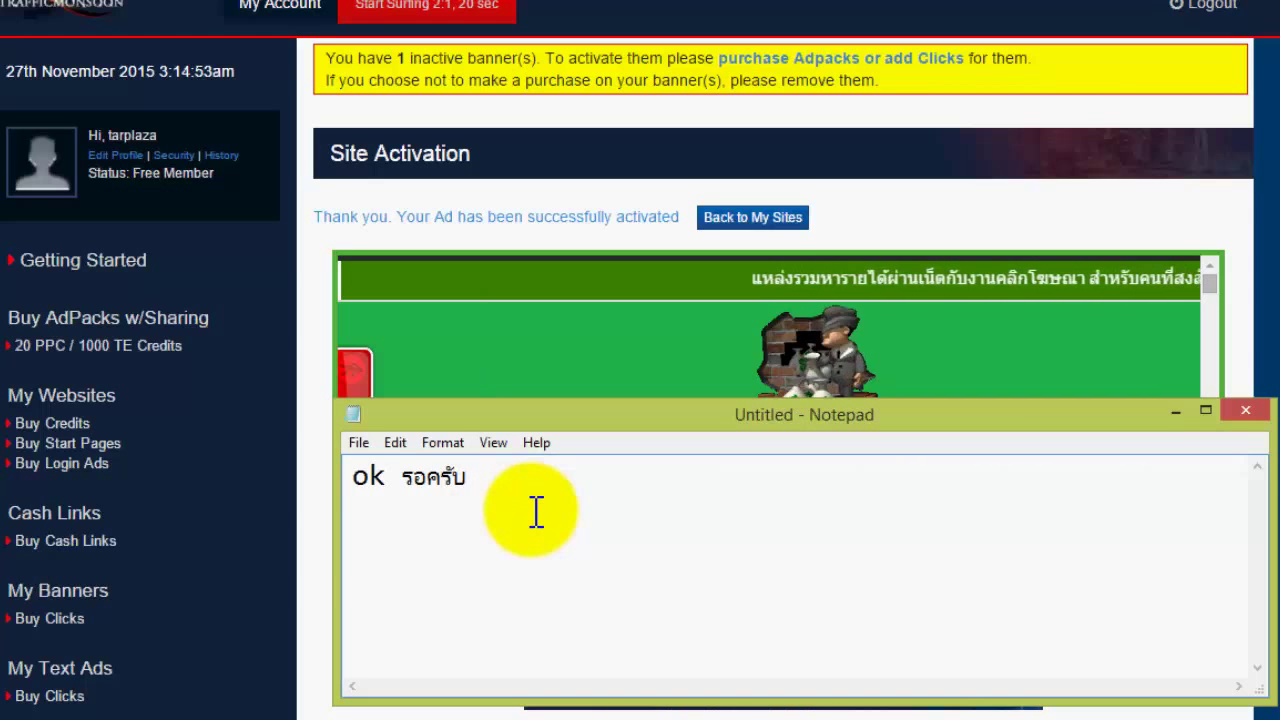
- Write the Thai note saying the blog passed verification, can be advertised, and to press Back to My Sites
{"action": "type", "text": "่อขึ้น"}
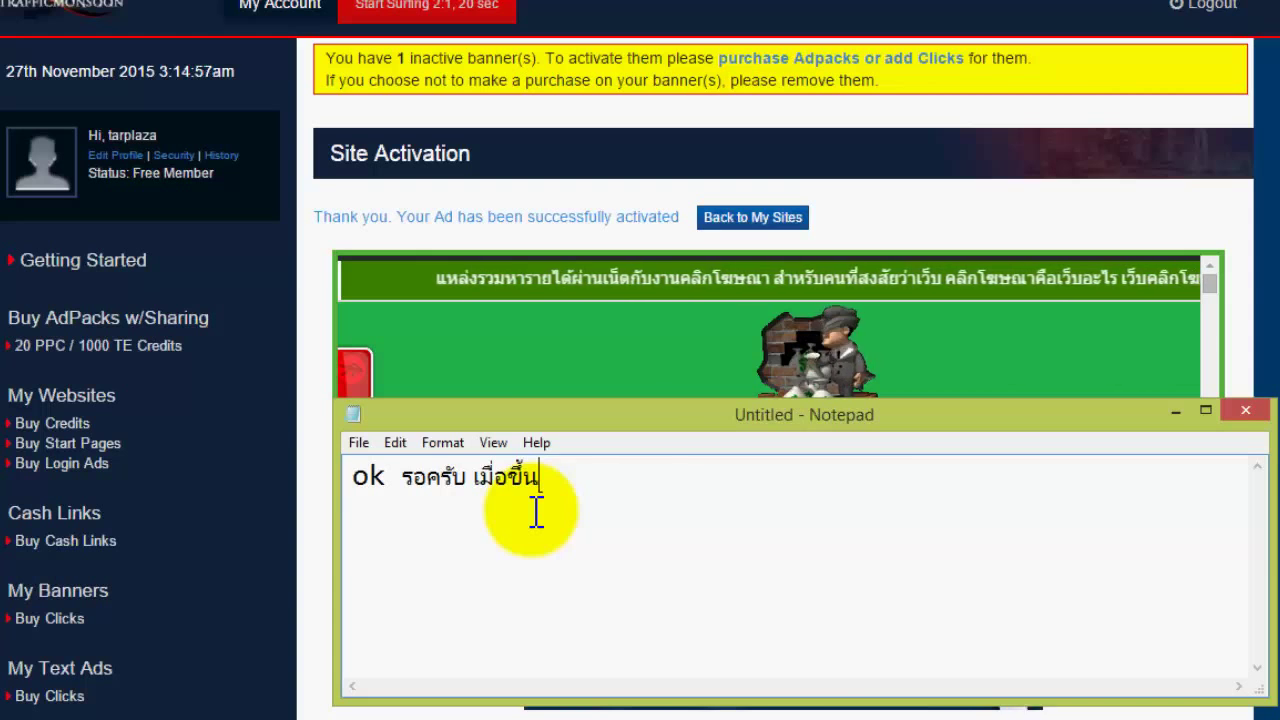
{"action": "left_click_drag", "start_coordinate": [318, 216], "coordinate": [691, 214]}
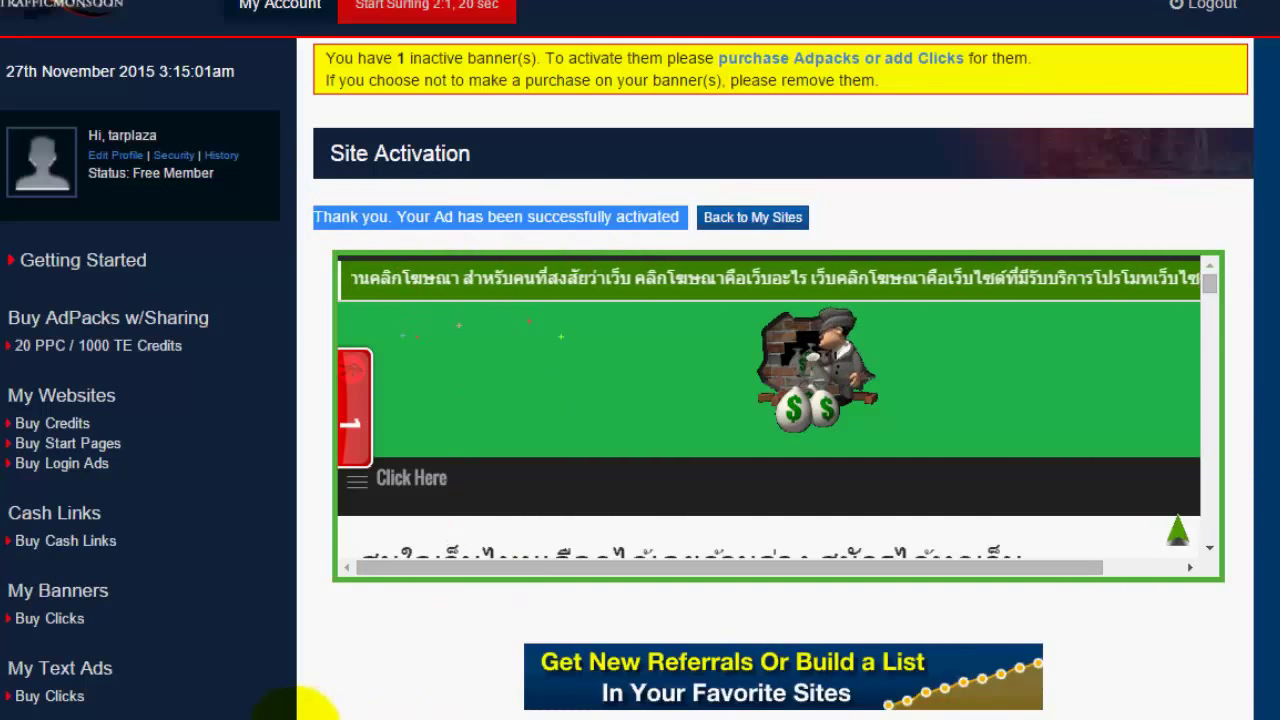
{"action": "left_click", "coordinate": [438, 562]}
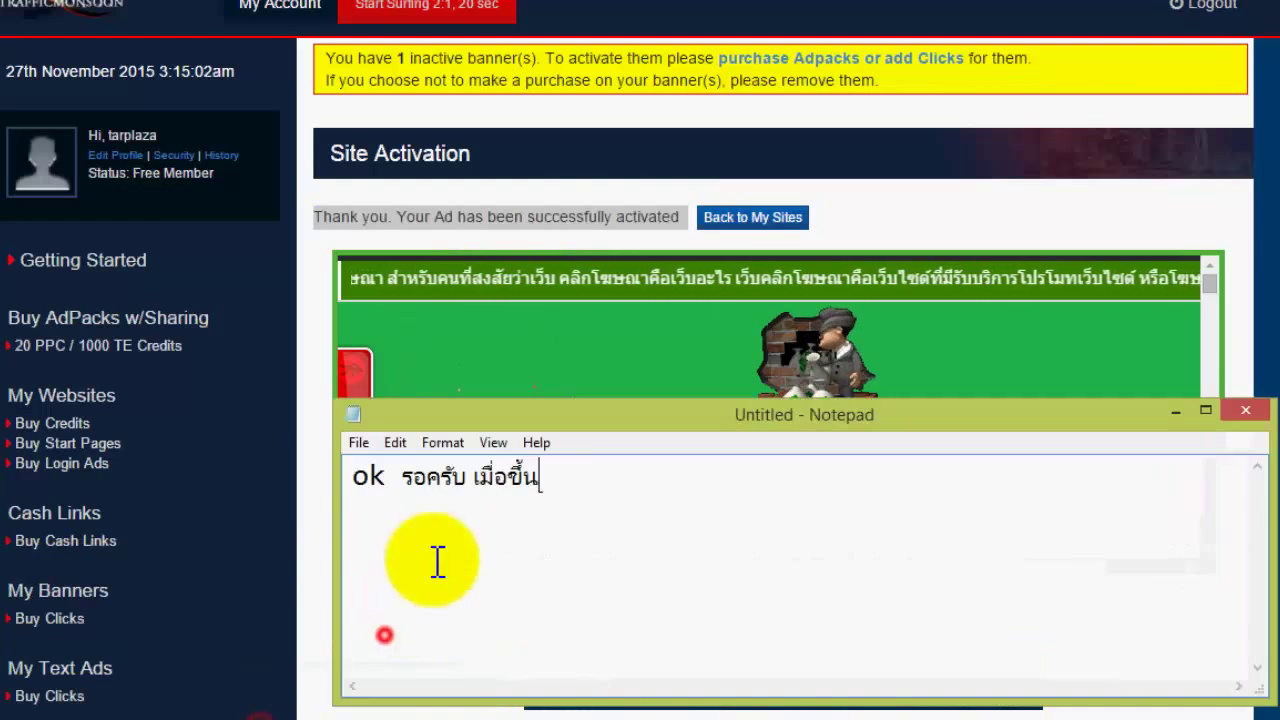
{"action": "left_click", "coordinate": [603, 481]}
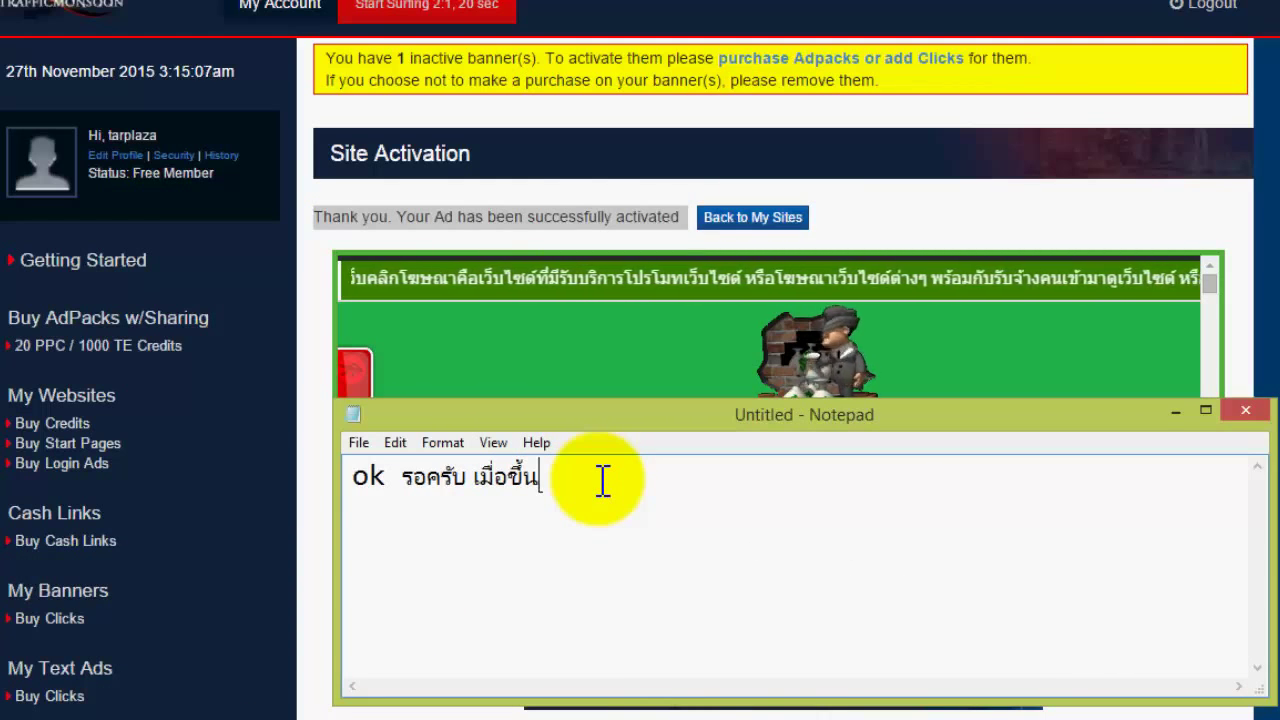
{"action": "type", "text": "ข้อความ"}
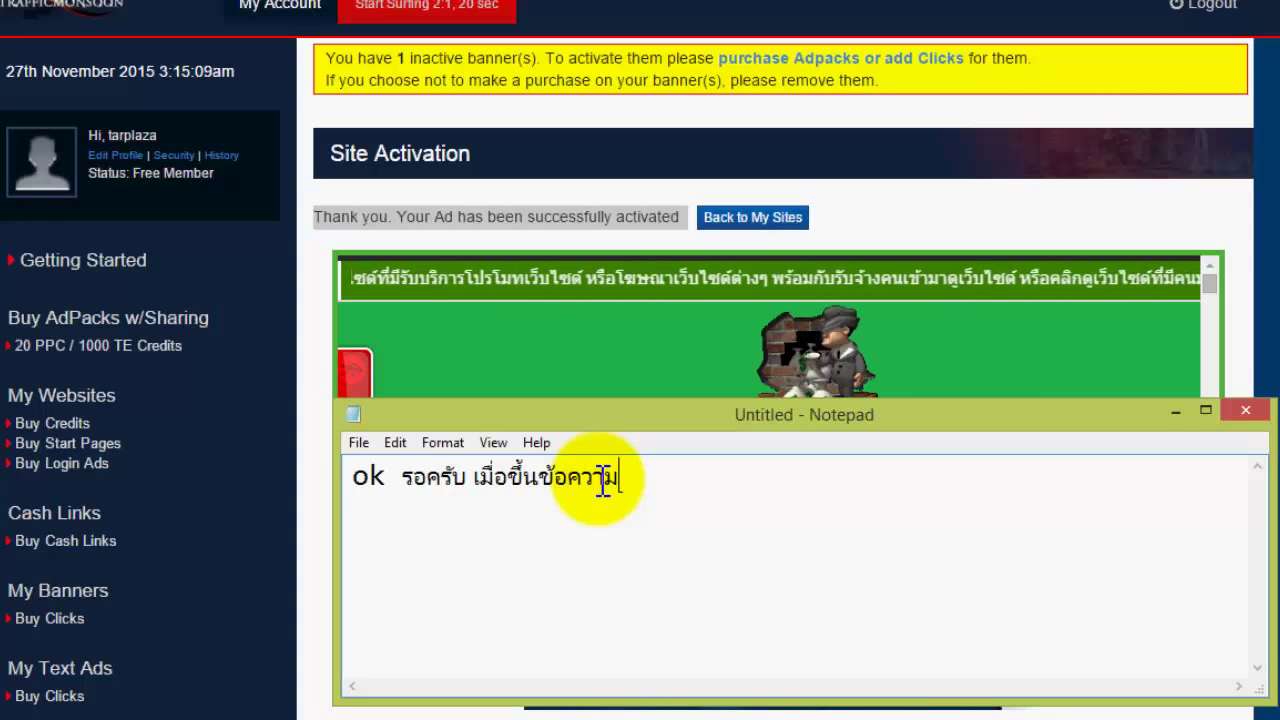
{"action": "type", "text": "นี้มา"}
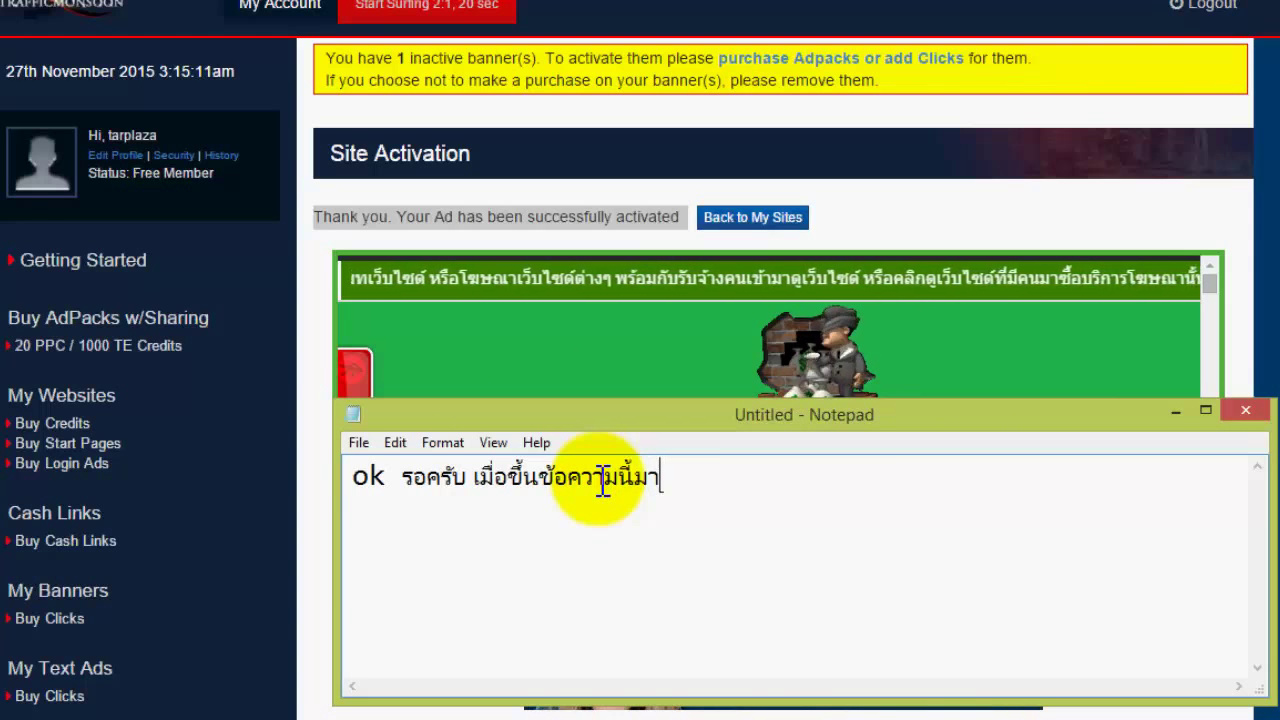
{"action": "type", "text": "แสดงว่า"}
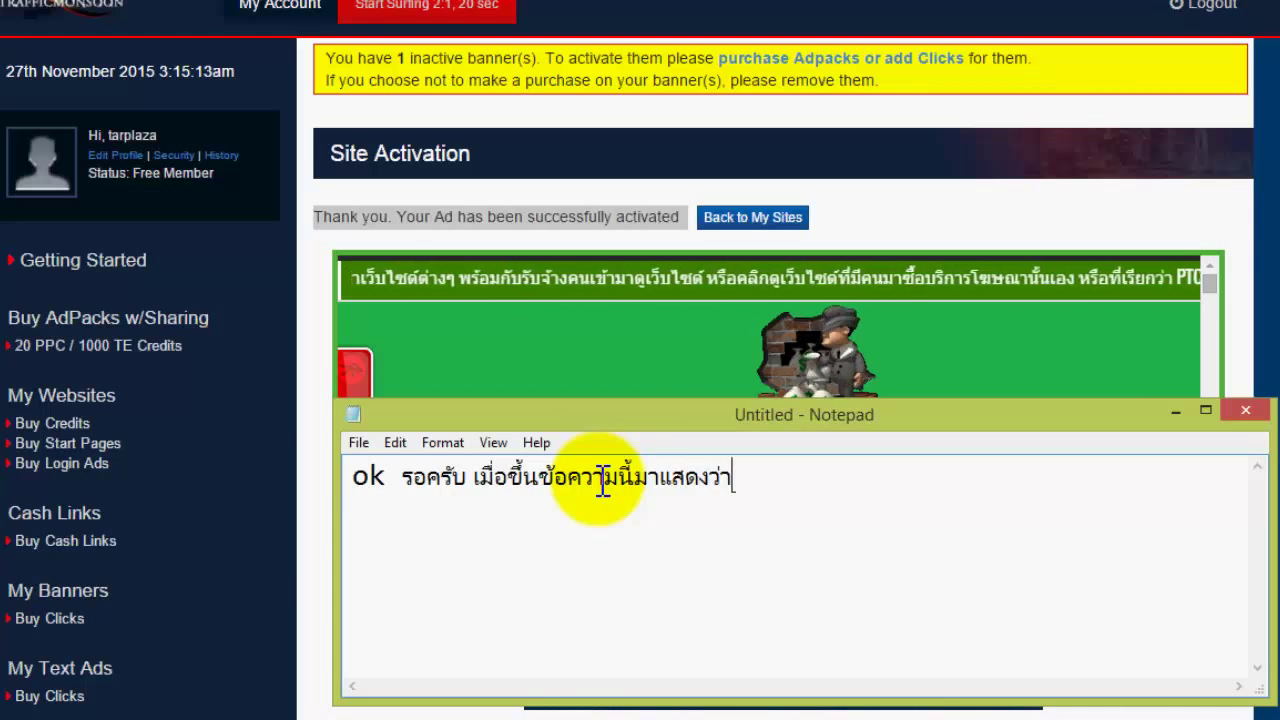
{"action": "type", "text": "เวปบ"}
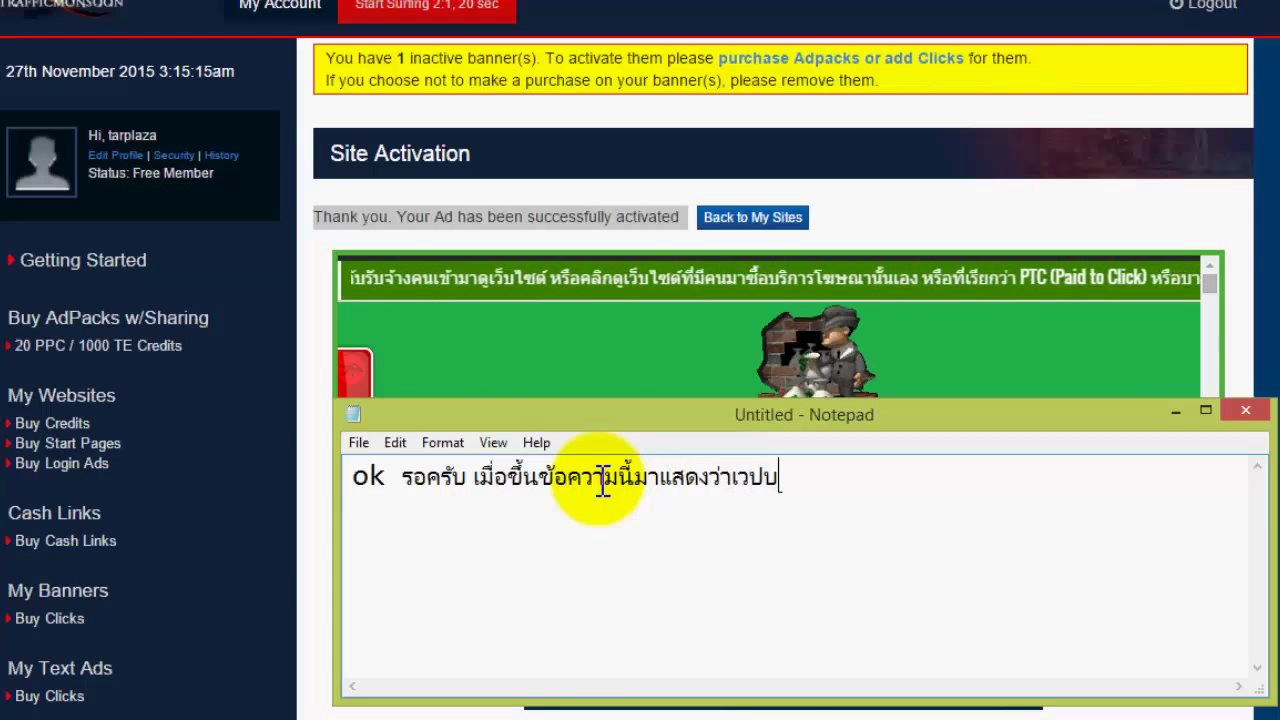
{"action": "type", "text": "ลือกเรา"}
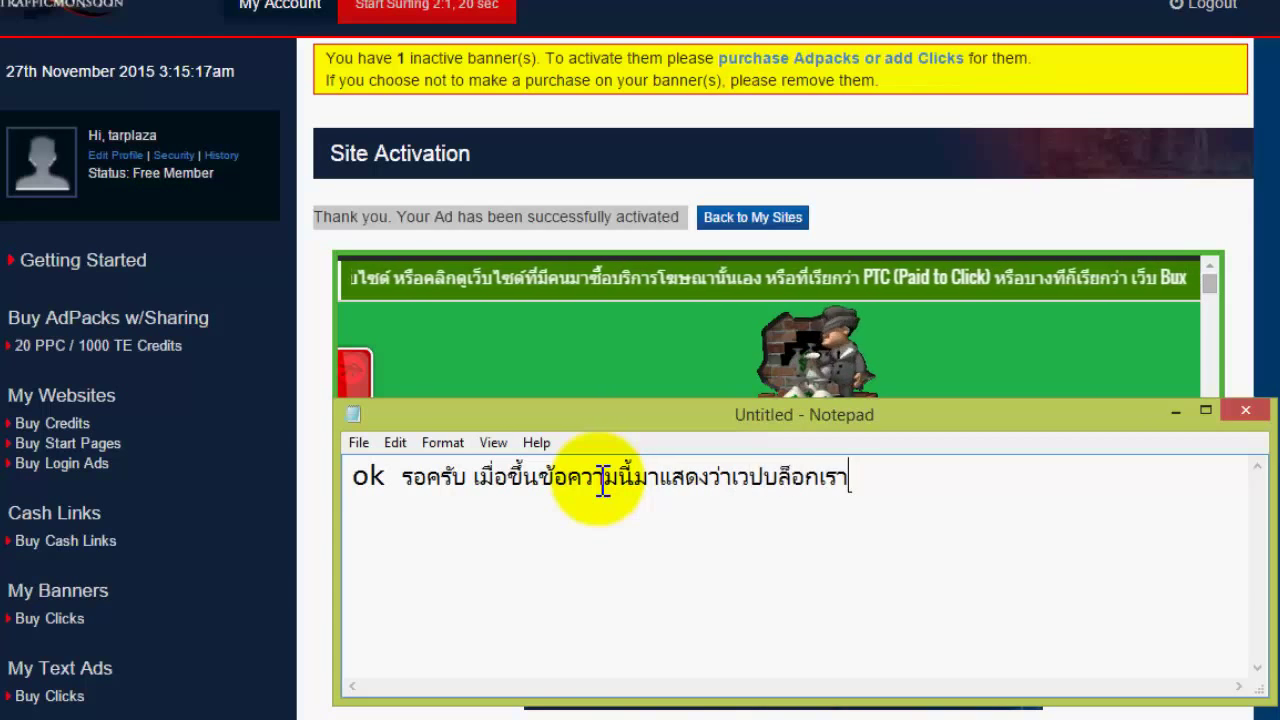
{"action": "type", "text": "ผ"}
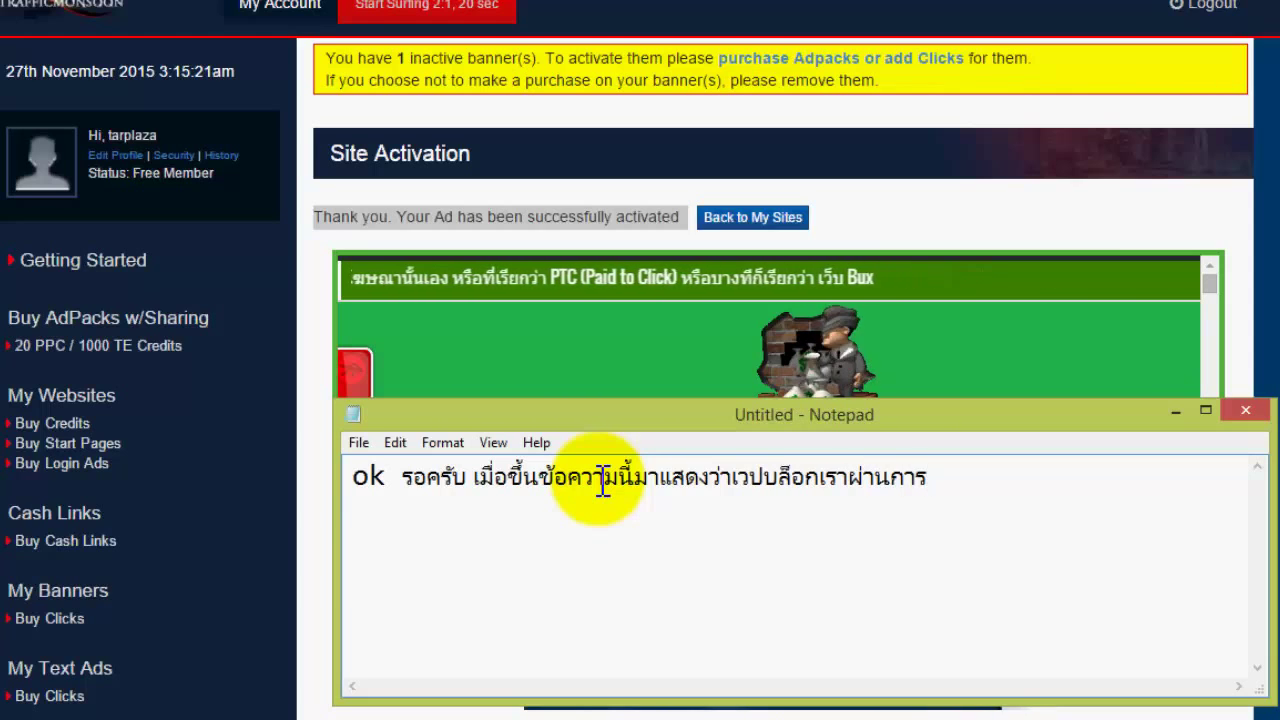
{"action": "type", "text": "่านการตรวจ"}
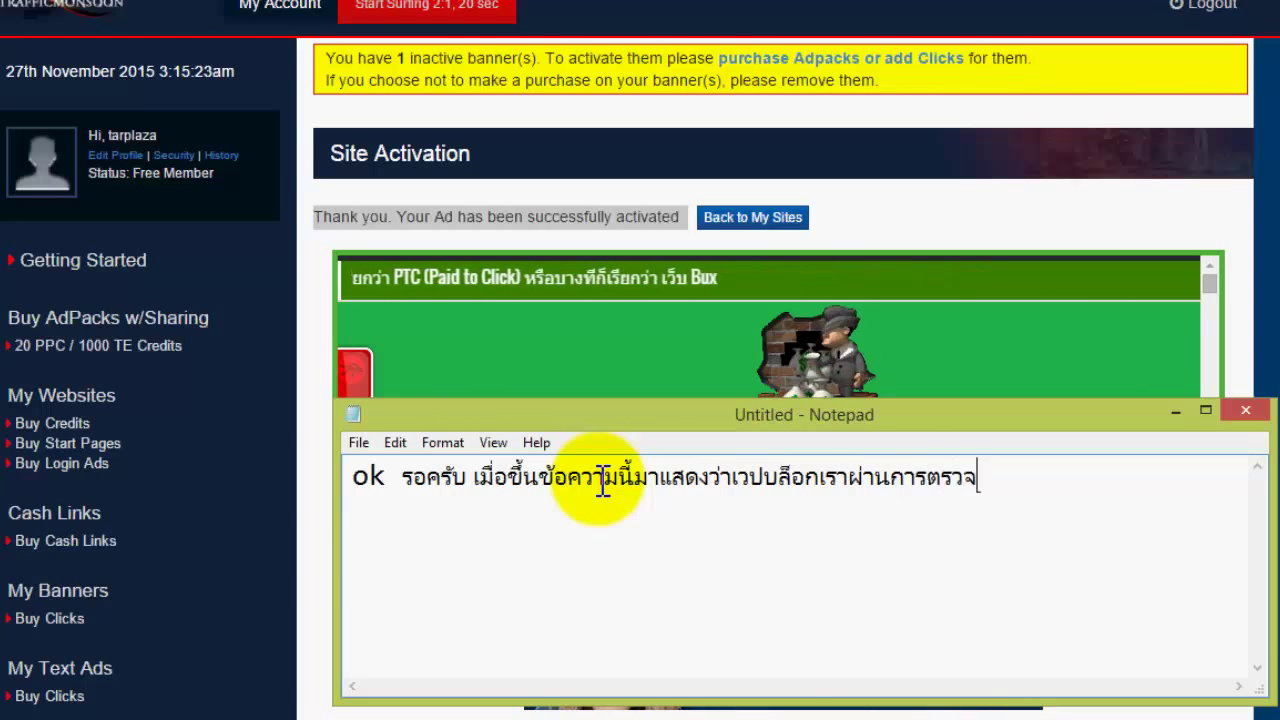
{"action": "type", "text": "สอบแล้ว"}
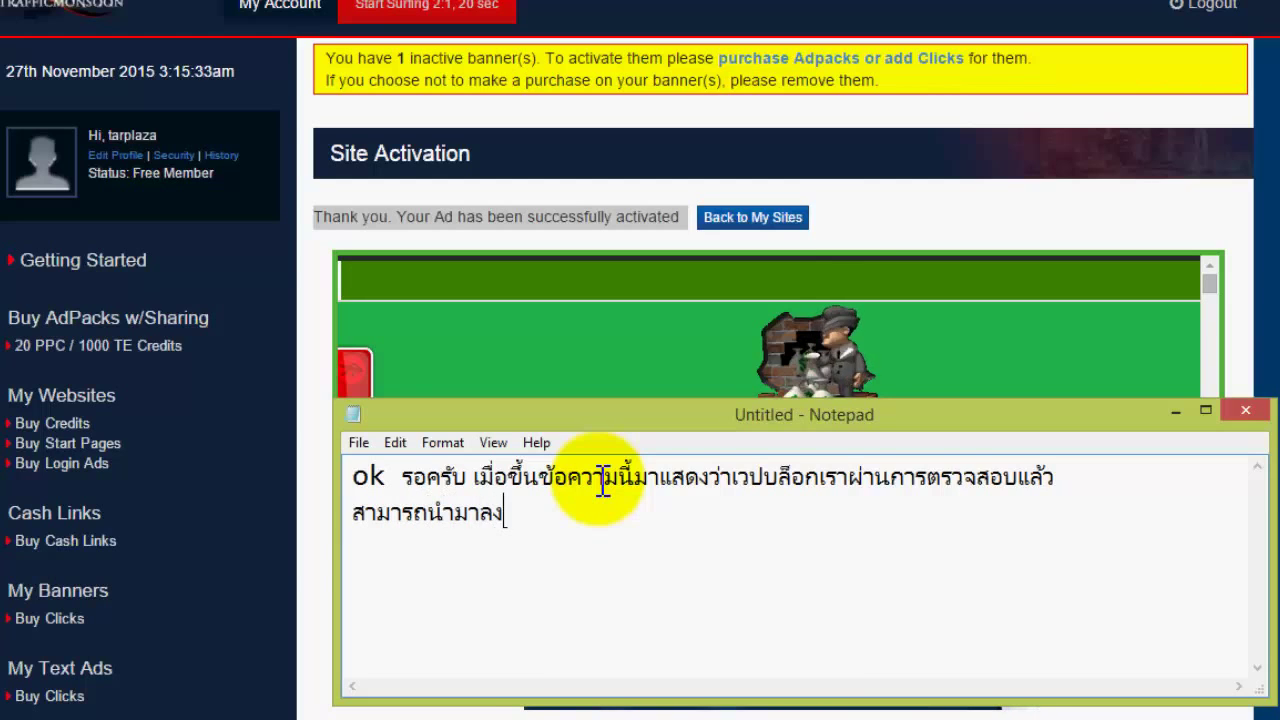
{"action": "type", "text": "ษณา"}
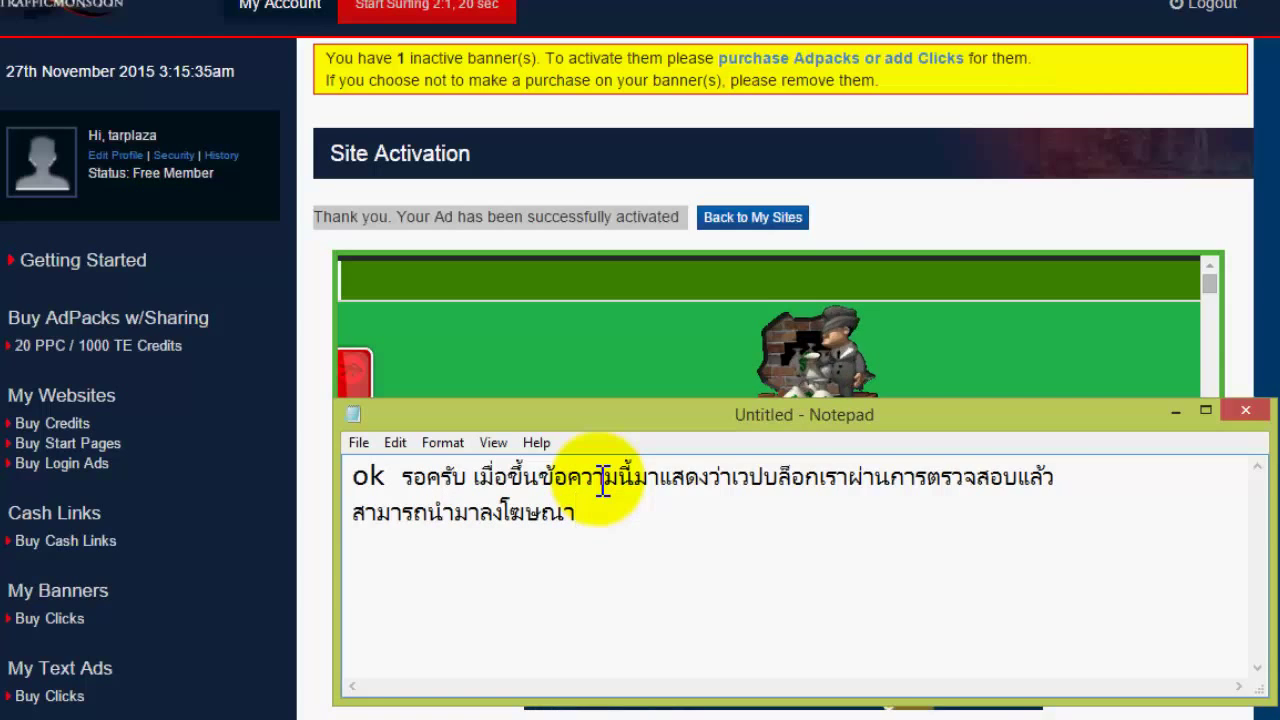
{"action": "type", "text": "ได้ครับ"}
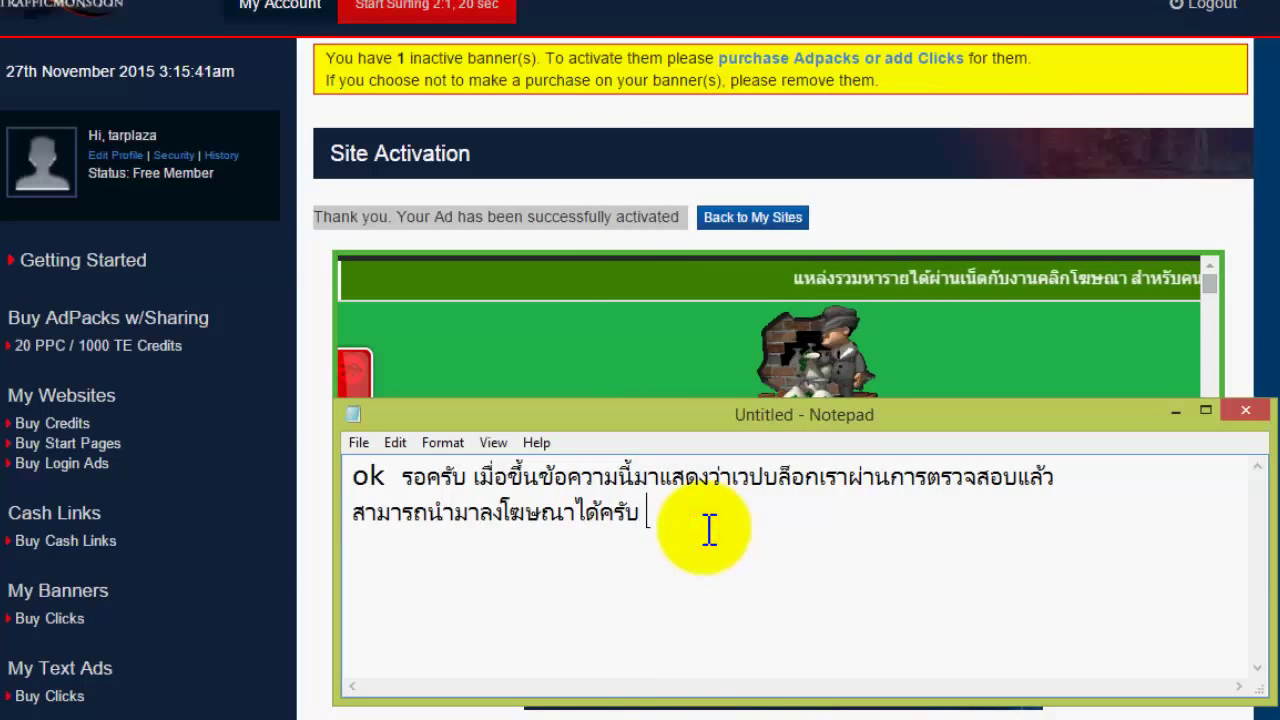
{"action": "type", "text": " กดที่"}
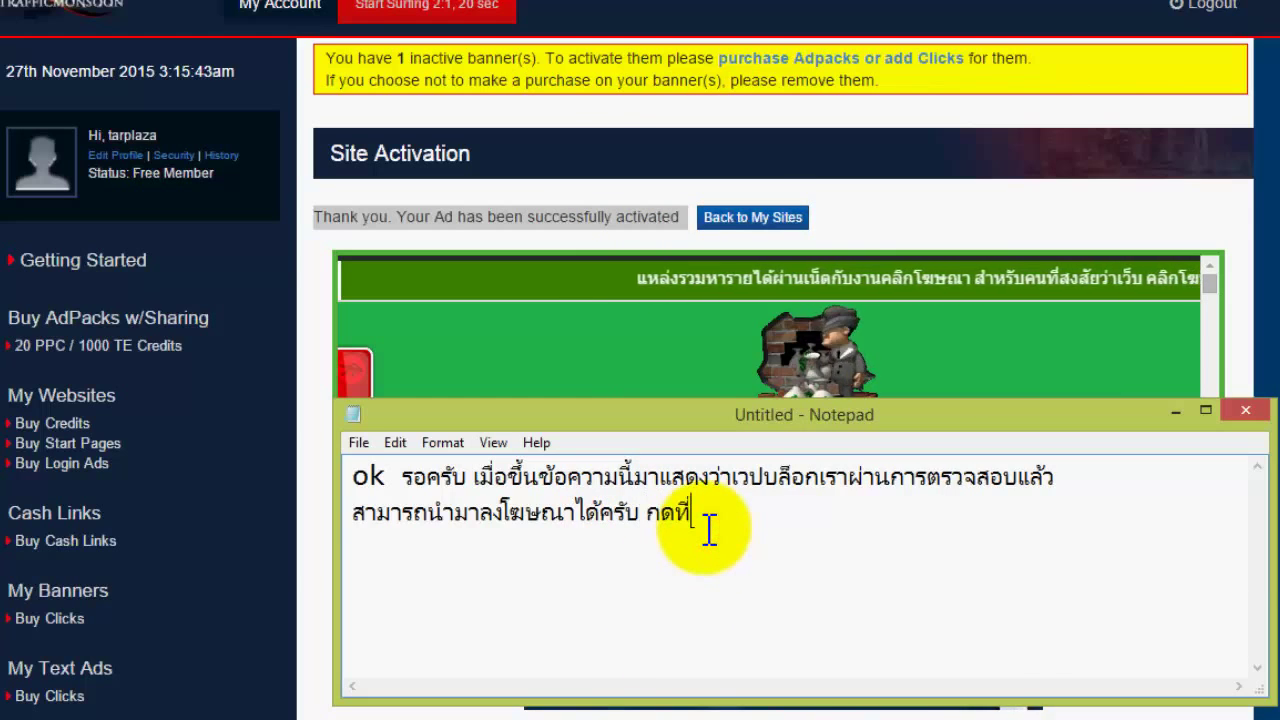
{"action": "type", "text": "คำว่า"}
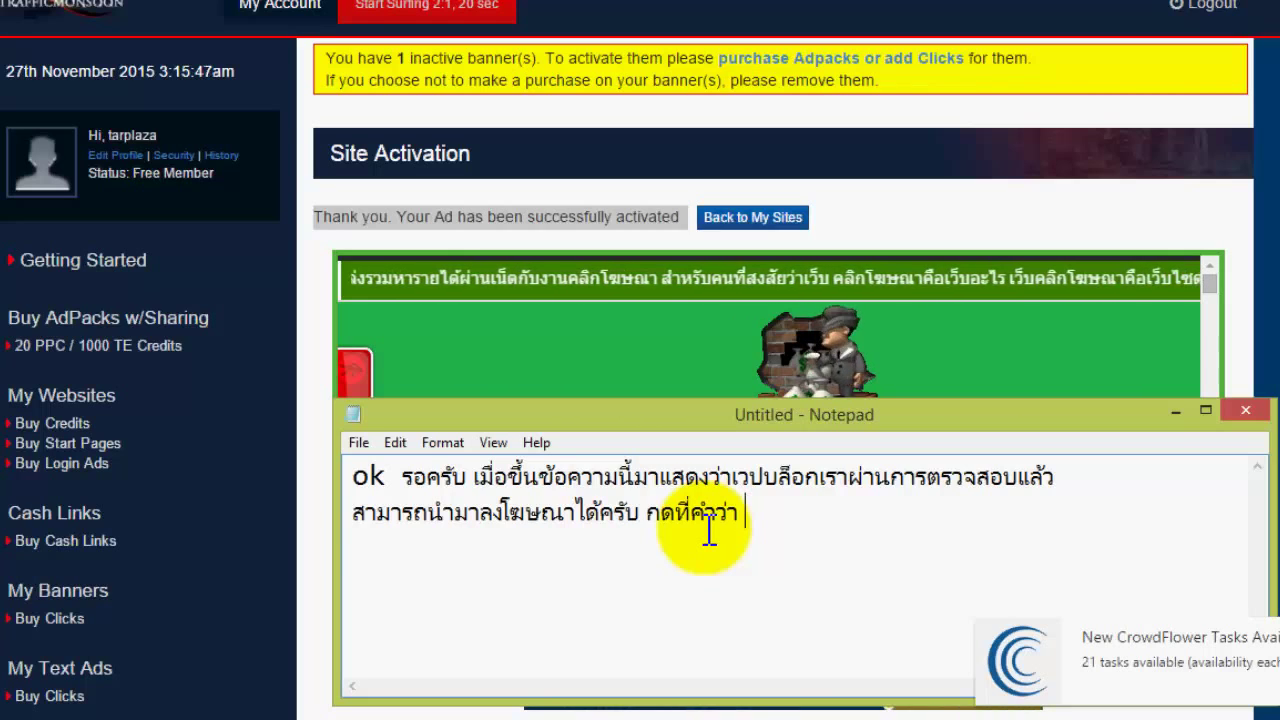
{"action": "type", "text": " Ba"}
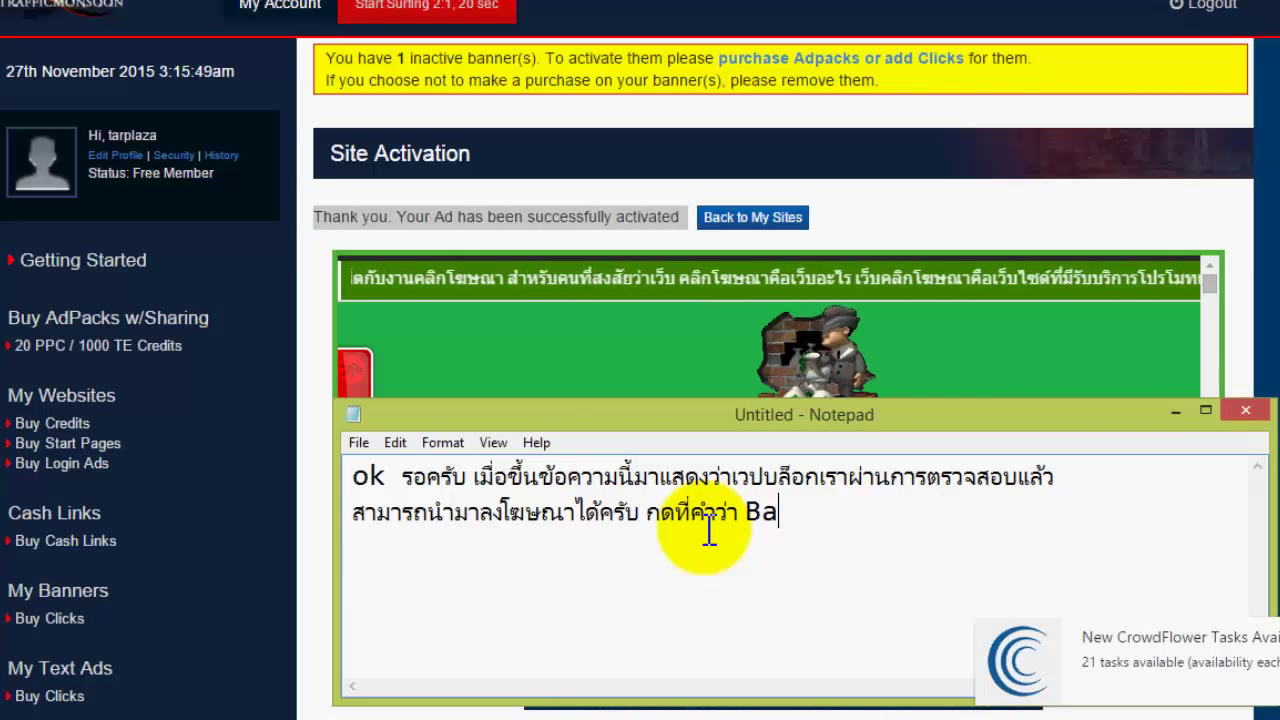
{"action": "type", "text": "ck "}
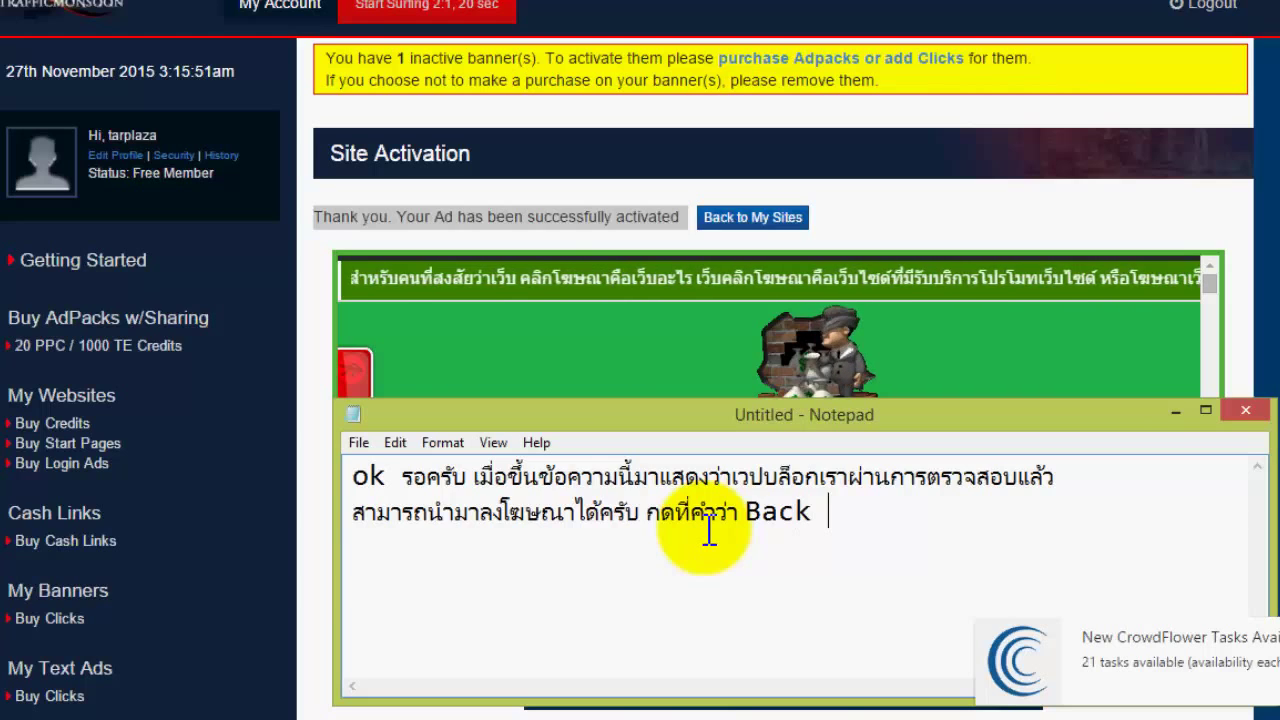
{"action": "type", "text": "to M"}
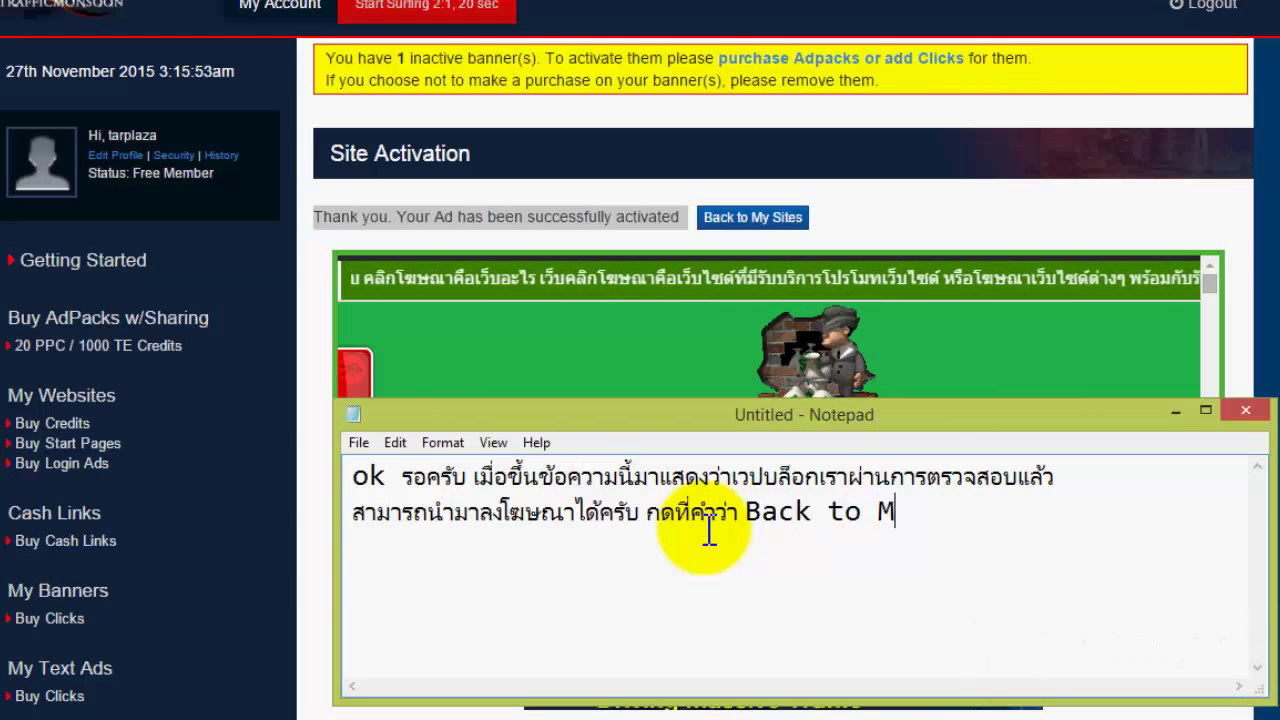
{"action": "type", "text": "y "}
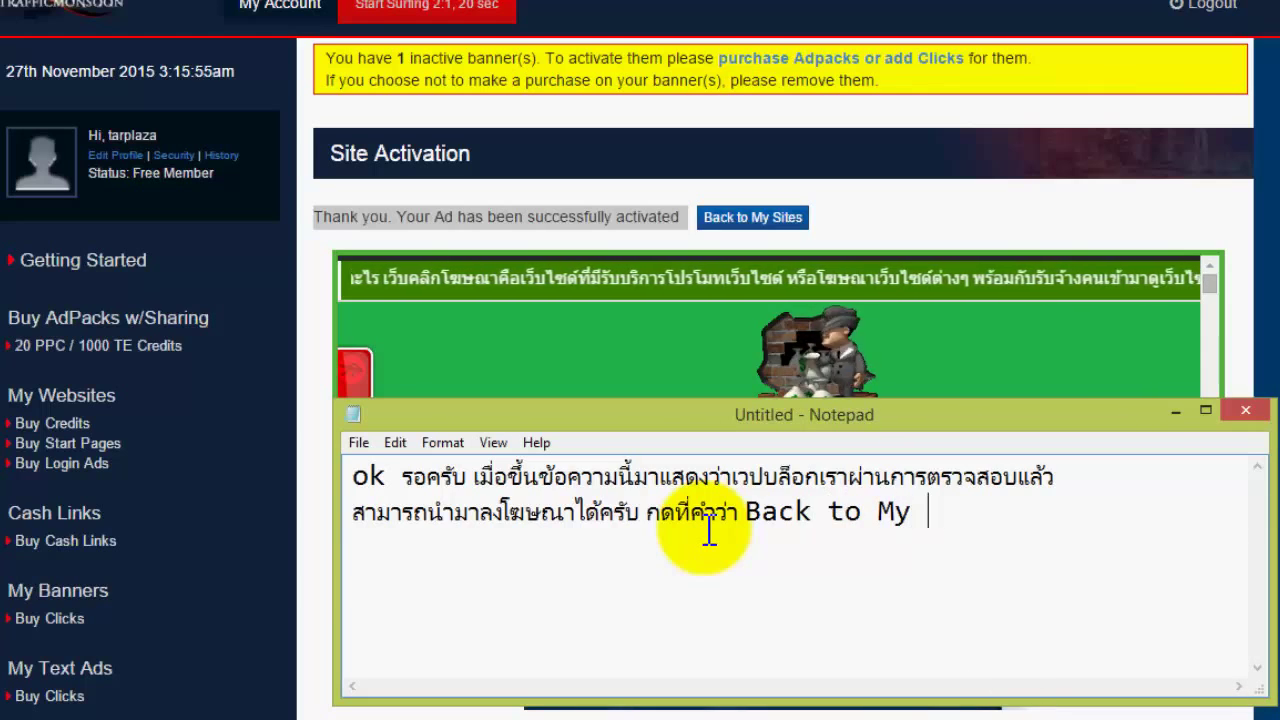
{"action": "type", "text": "Si"}
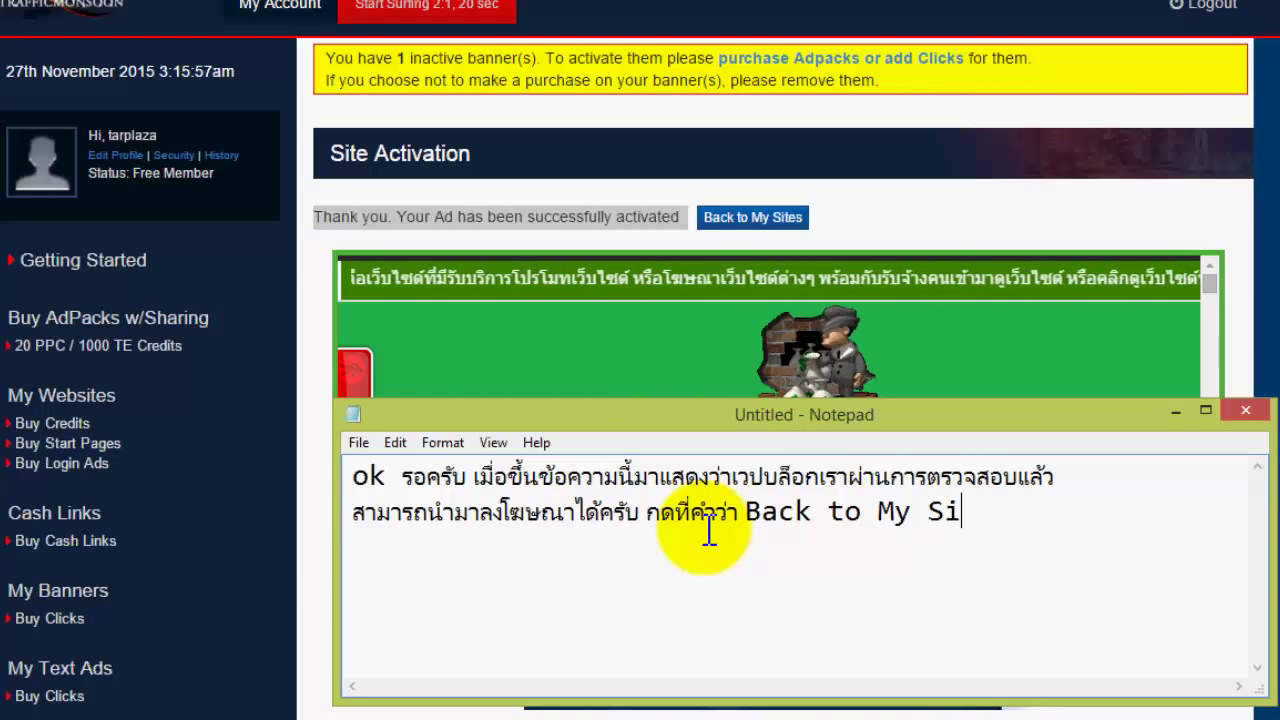
{"action": "type", "text": "t"}
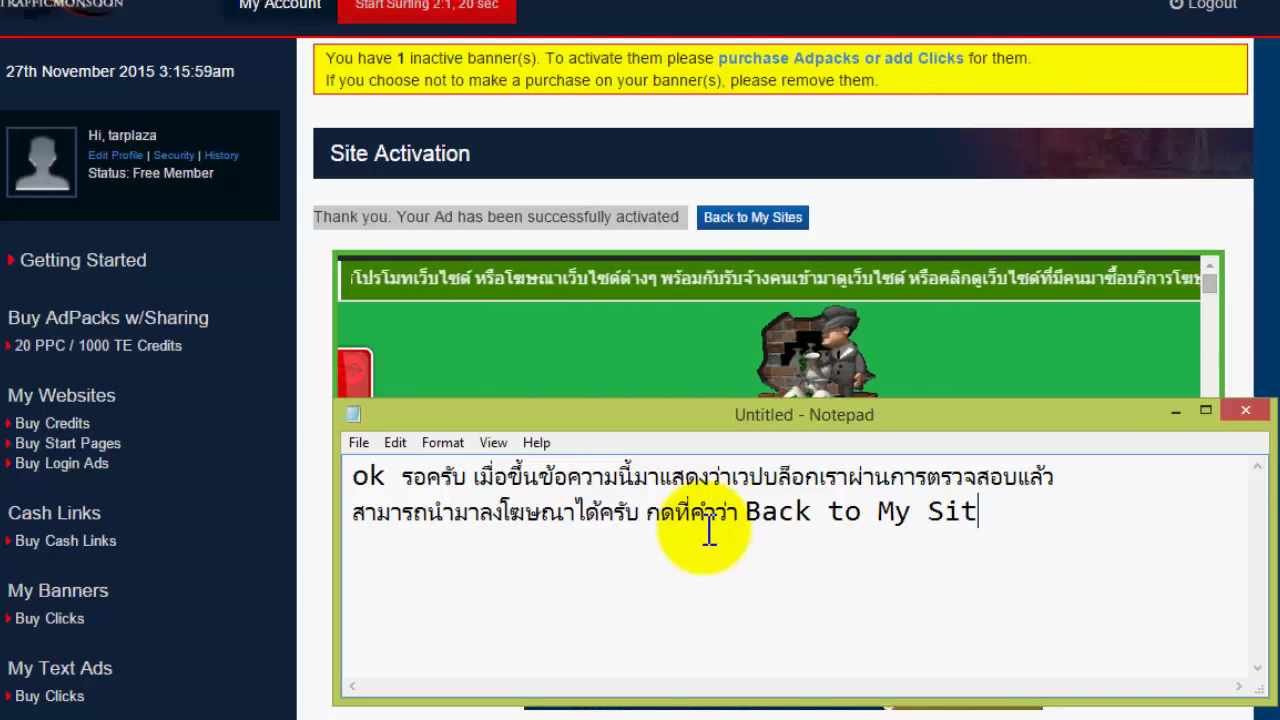
{"action": "type", "text": "es"}
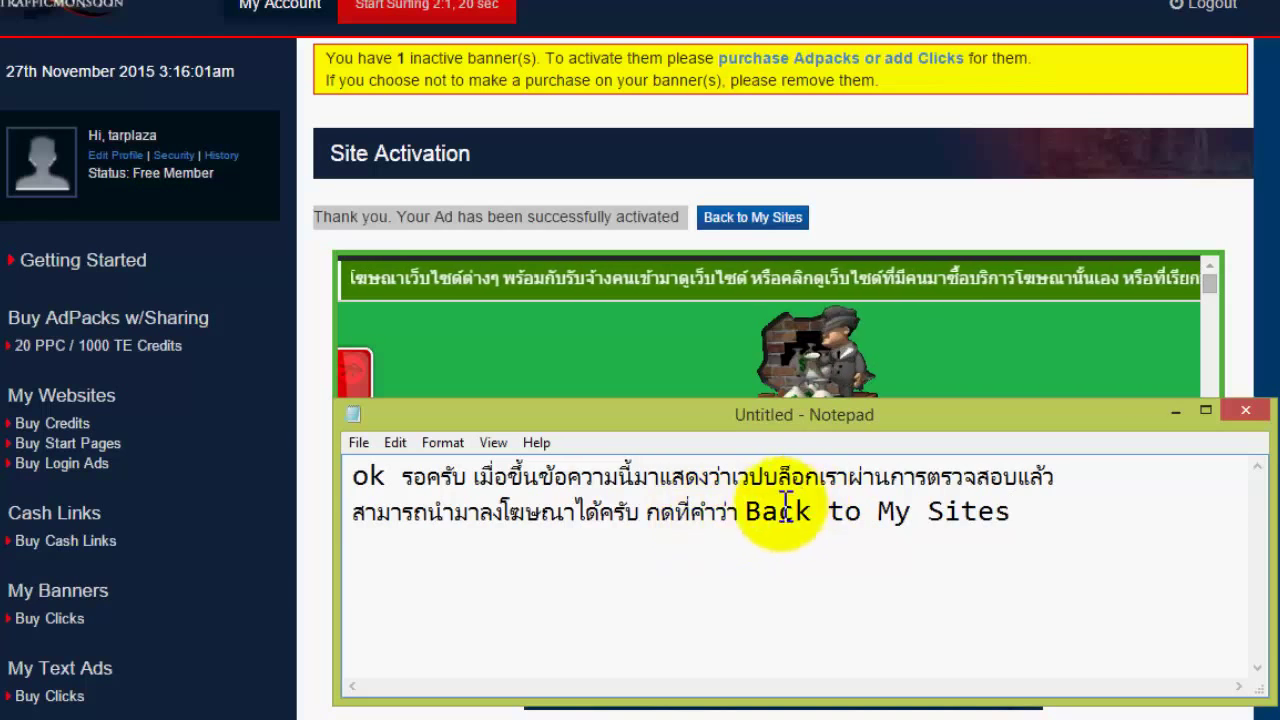
{"action": "left_click_drag", "start_coordinate": [748, 512], "coordinate": [1077, 509]}
{"action": "left_click", "coordinate": [1102, 508]}
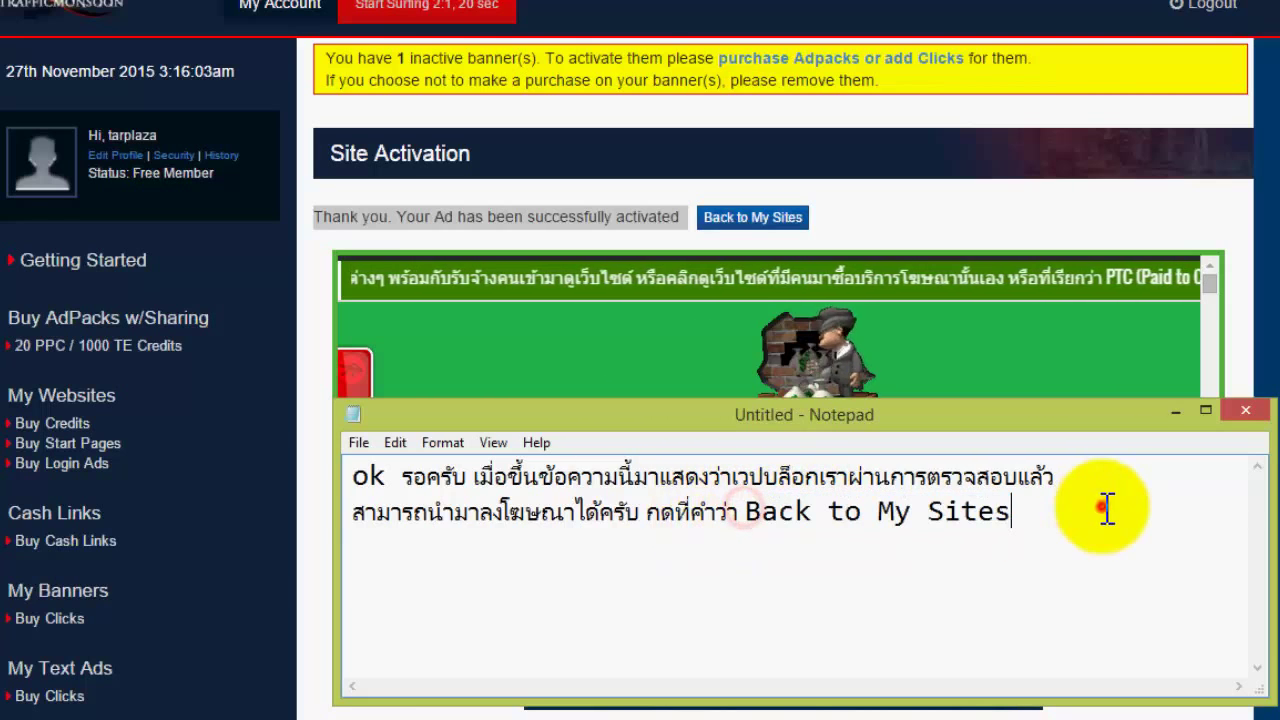
- Go back to My Sites and scroll to the table listing the blog as Activated and Running
{"action": "left_click", "coordinate": [760, 215]}
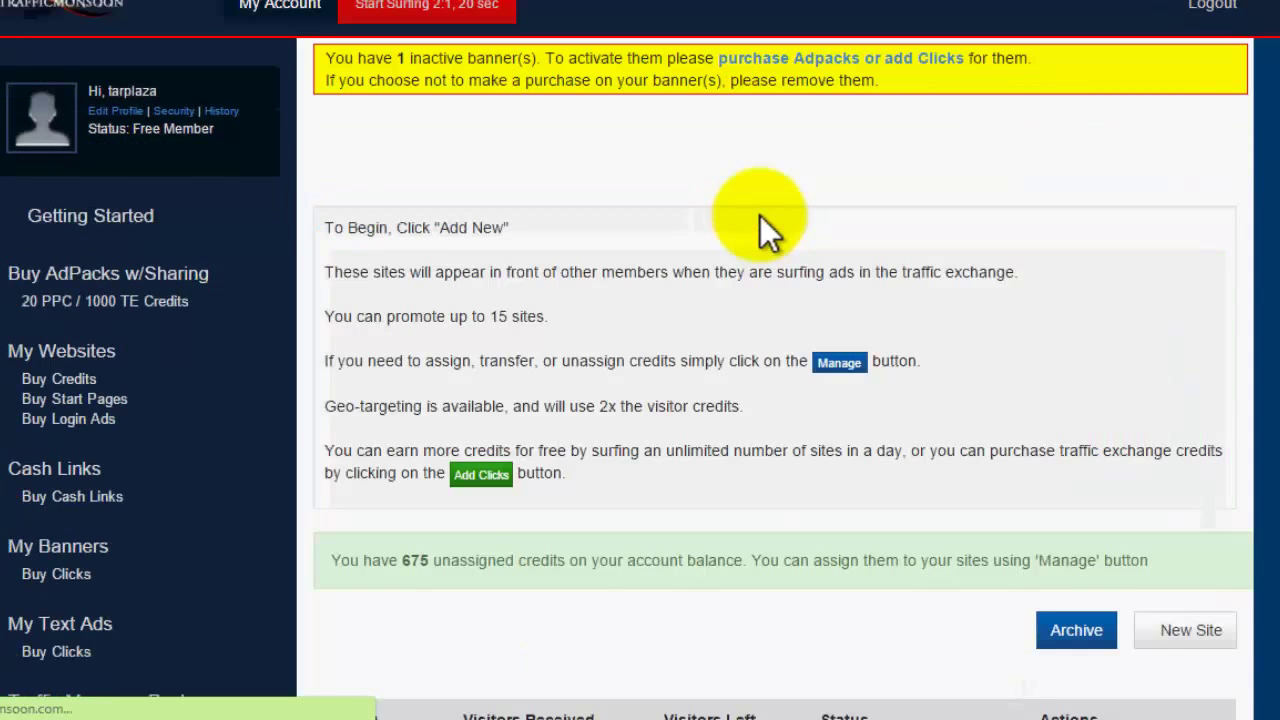
{"action": "scroll", "coordinate": [775, 400], "scroll_direction": "down", "scroll_amount": 10}
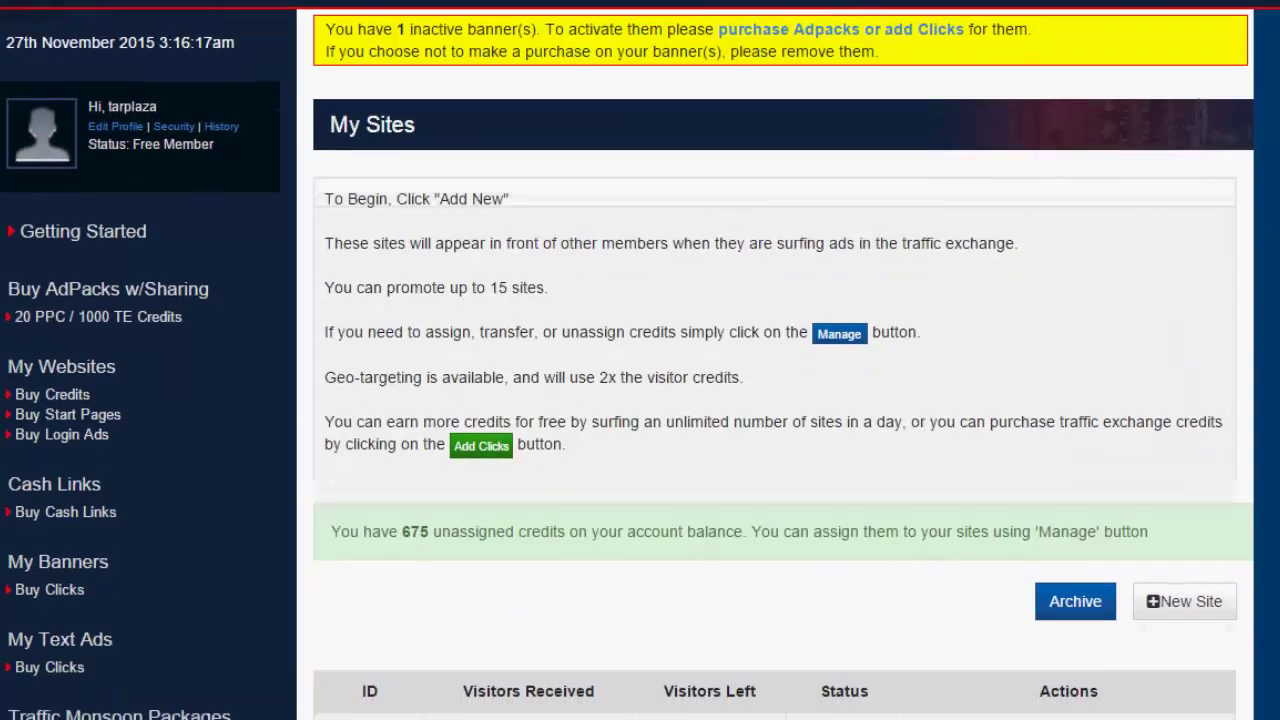
{"action": "scroll", "coordinate": [775, 400], "scroll_direction": "up", "scroll_amount": 2}
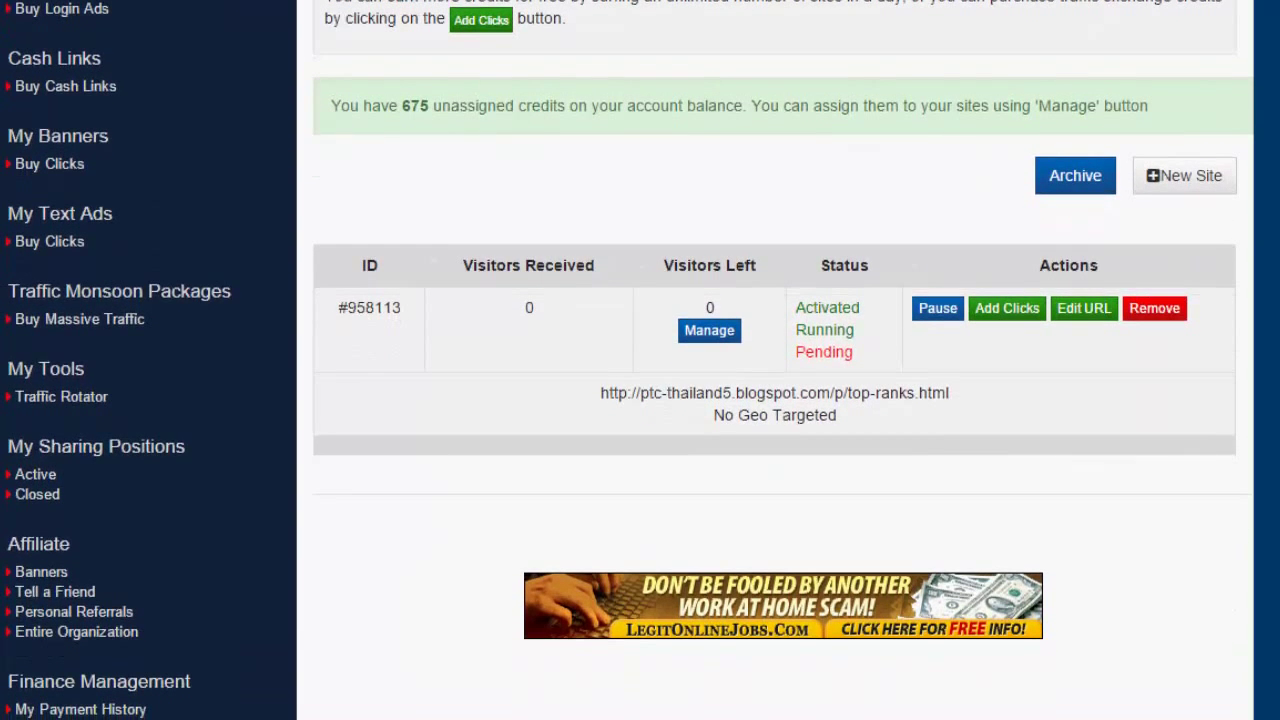
- Replace the note text with 'ต่อไปกดที่เมนู Manage'
{"action": "mouse_move", "coordinate": [255, 712]}
{"action": "left_click", "coordinate": [360, 635]}
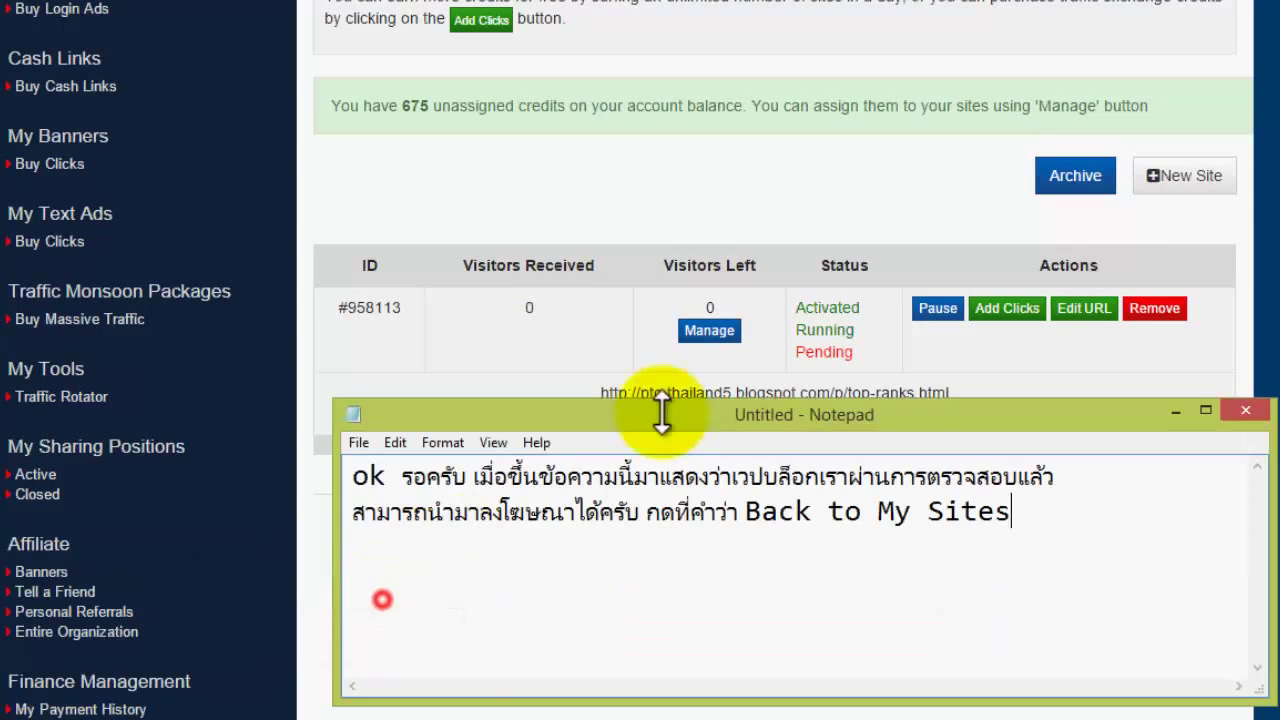
{"action": "left_click_drag", "start_coordinate": [692, 413], "coordinate": [684, 450]}
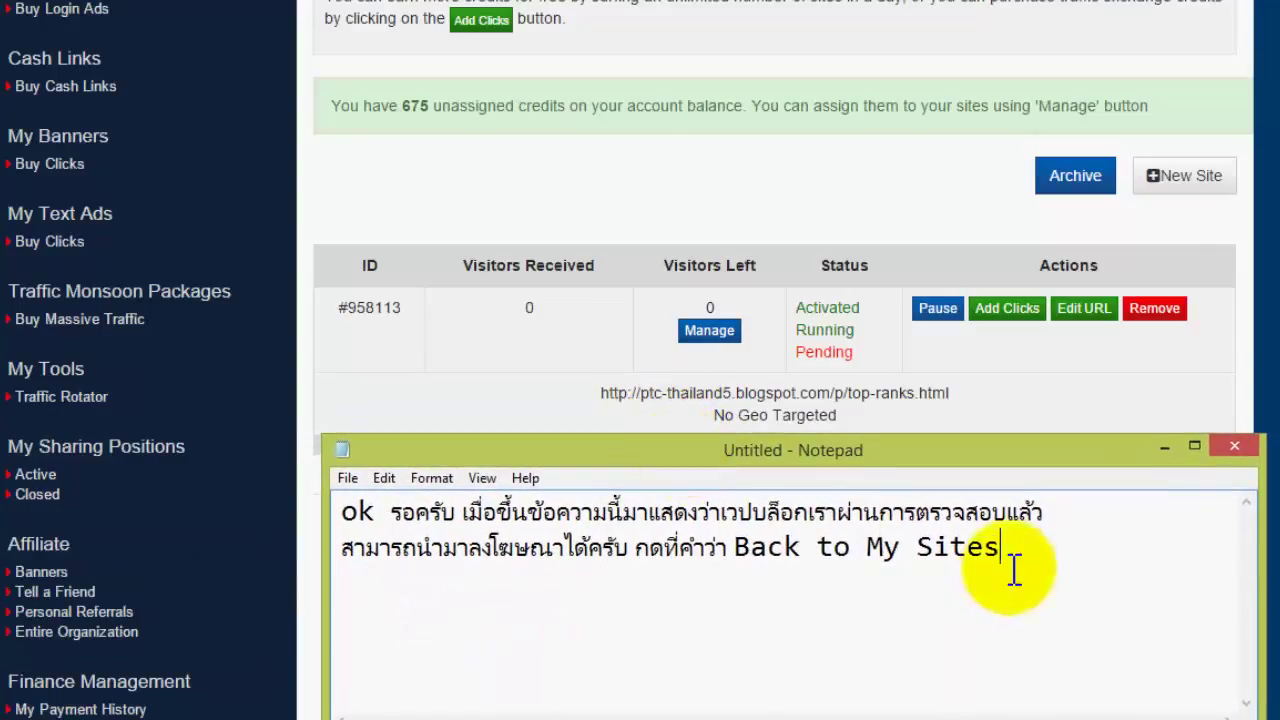
{"action": "left_click_drag", "start_coordinate": [1003, 548], "coordinate": [200, 497]}
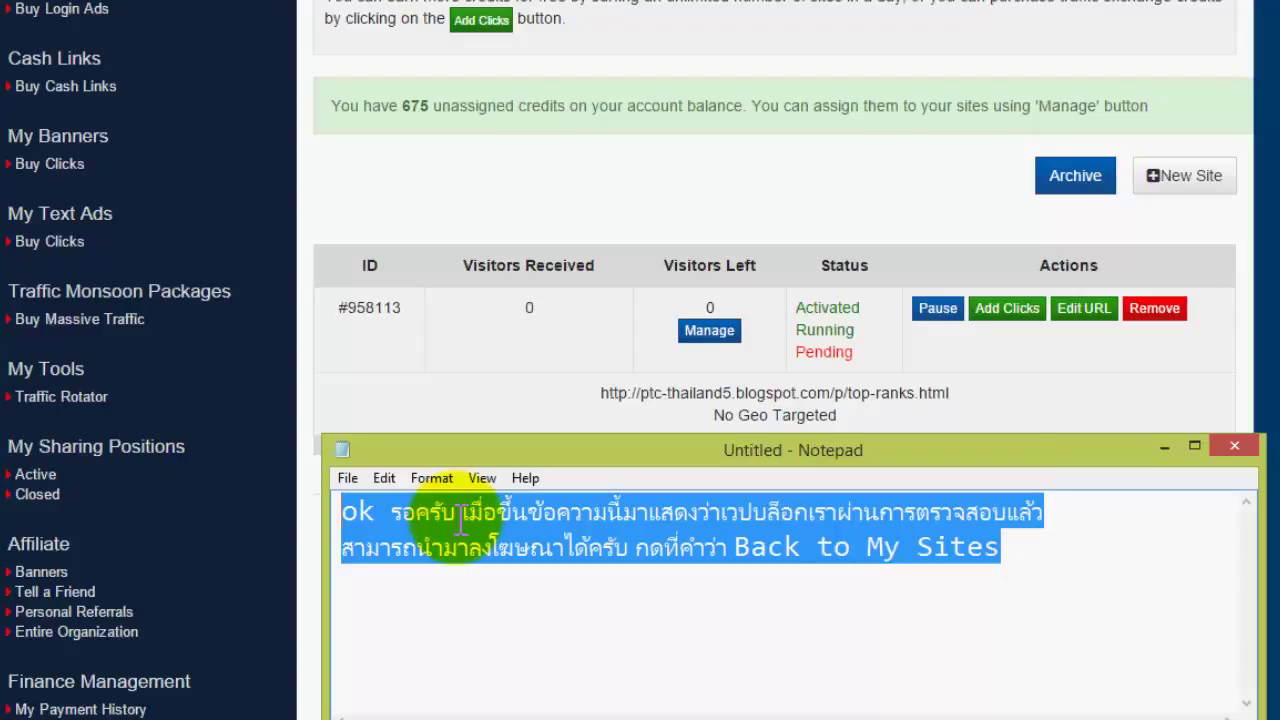
{"action": "type", "text": "Fvg88iy"}
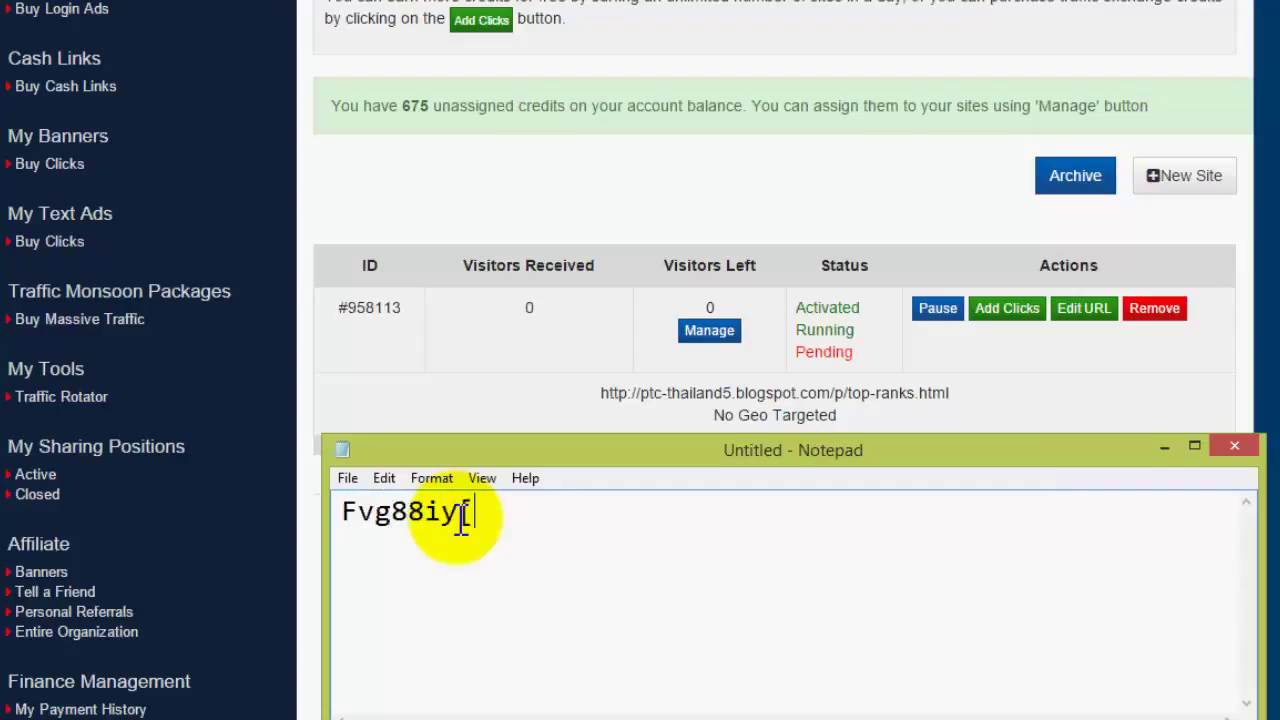
{"action": "key", "text": "BackSpace"}
{"action": "key", "text": "BackSpace"}
{"action": "key", "text": "BackSpace"}
{"action": "key", "text": "BackSpace"}
{"action": "key", "text": "BackSpace"}
{"action": "key", "text": "BackSpace"}
{"action": "key", "text": "BackSpace"}
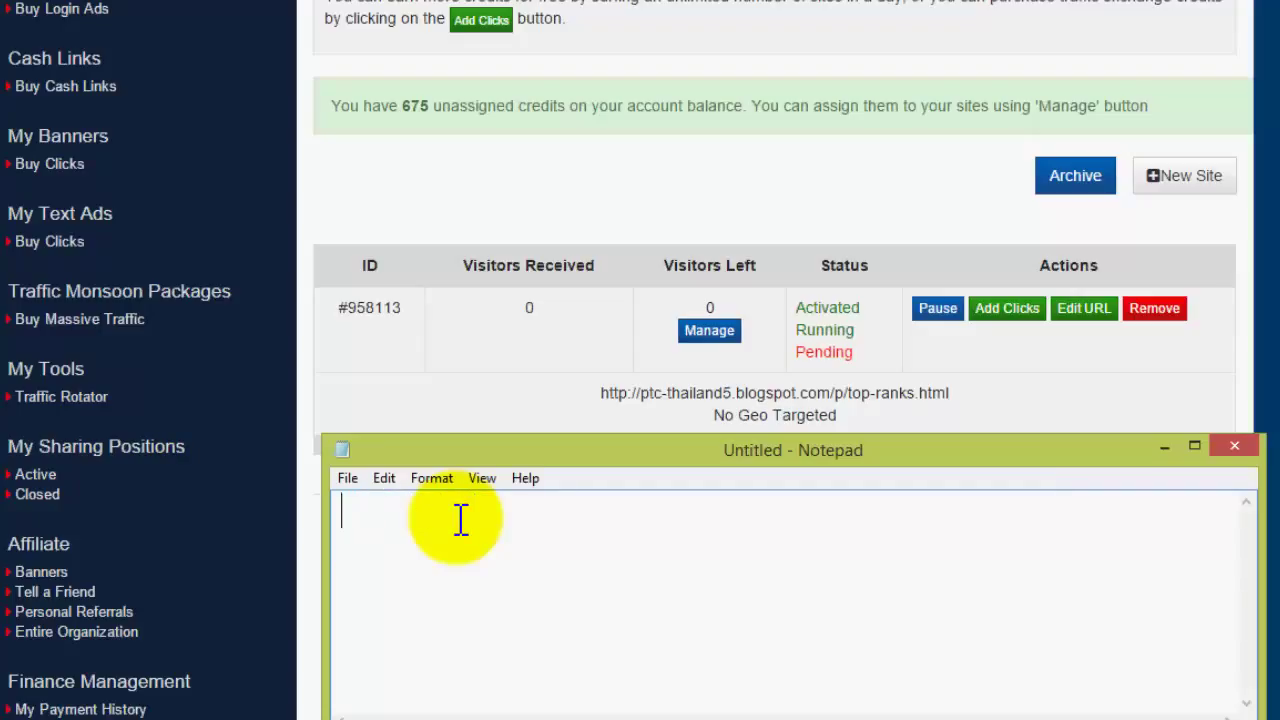
{"action": "type", "text": "เราก็จะได้"}
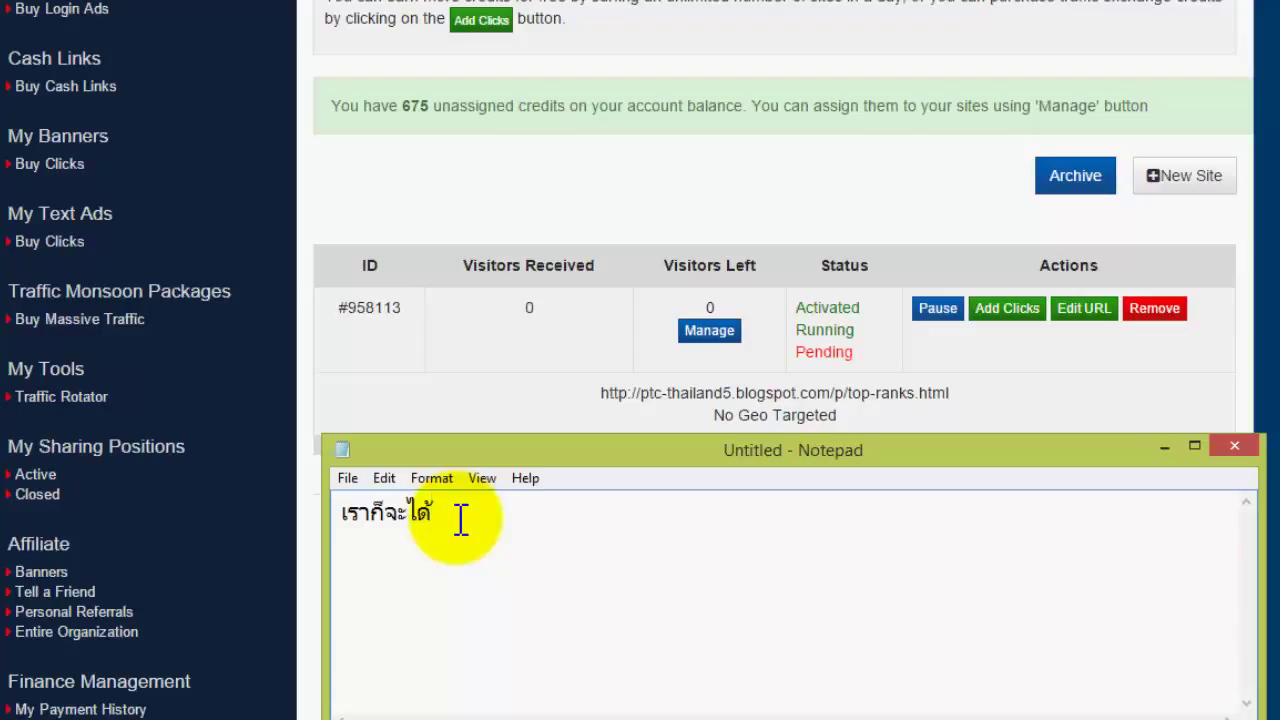
{"action": "key", "text": "BackSpace"}
{"action": "key", "text": "BackSpace"}
{"action": "key", "text": "BackSpace"}
{"action": "key", "text": "BackSpace"}
{"action": "key", "text": "BackSpace"}
{"action": "key", "text": "BackSpace"}
{"action": "key", "text": "BackSpace"}
{"action": "key", "text": "BackSpace"}
{"action": "key", "text": "BackSpace"}
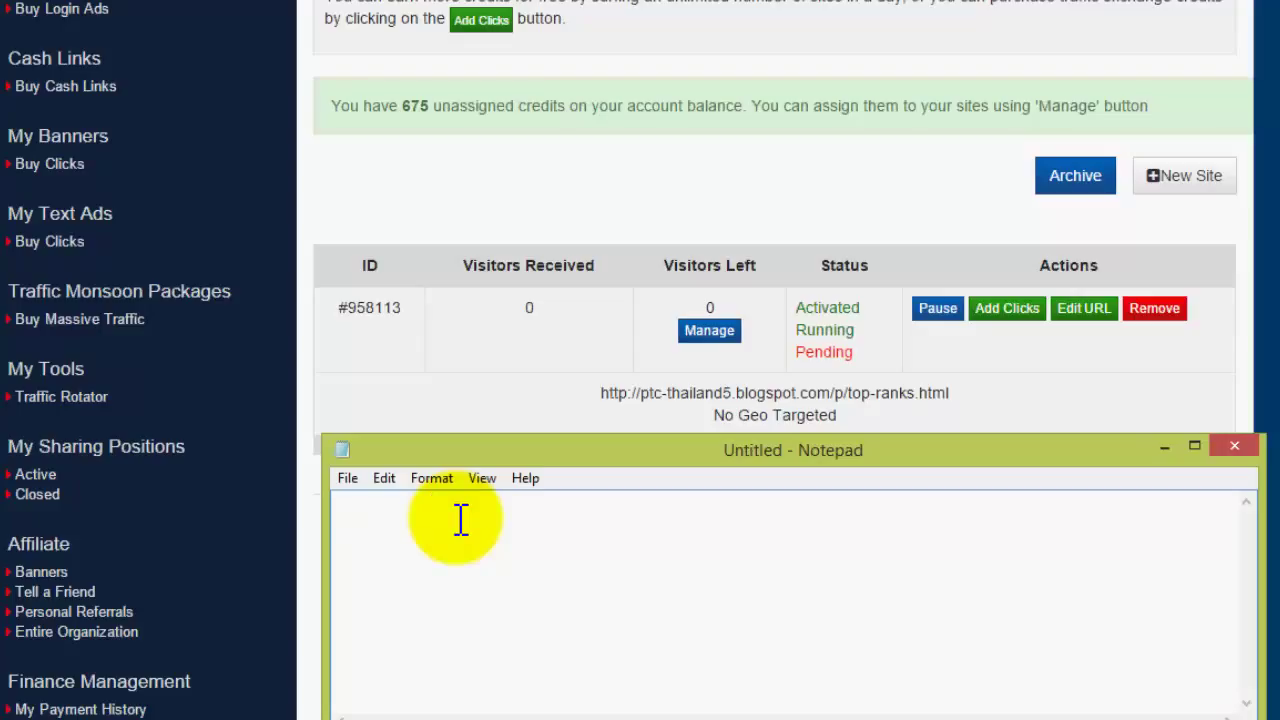
{"action": "type", "text": "ต่อไปกดที่"}
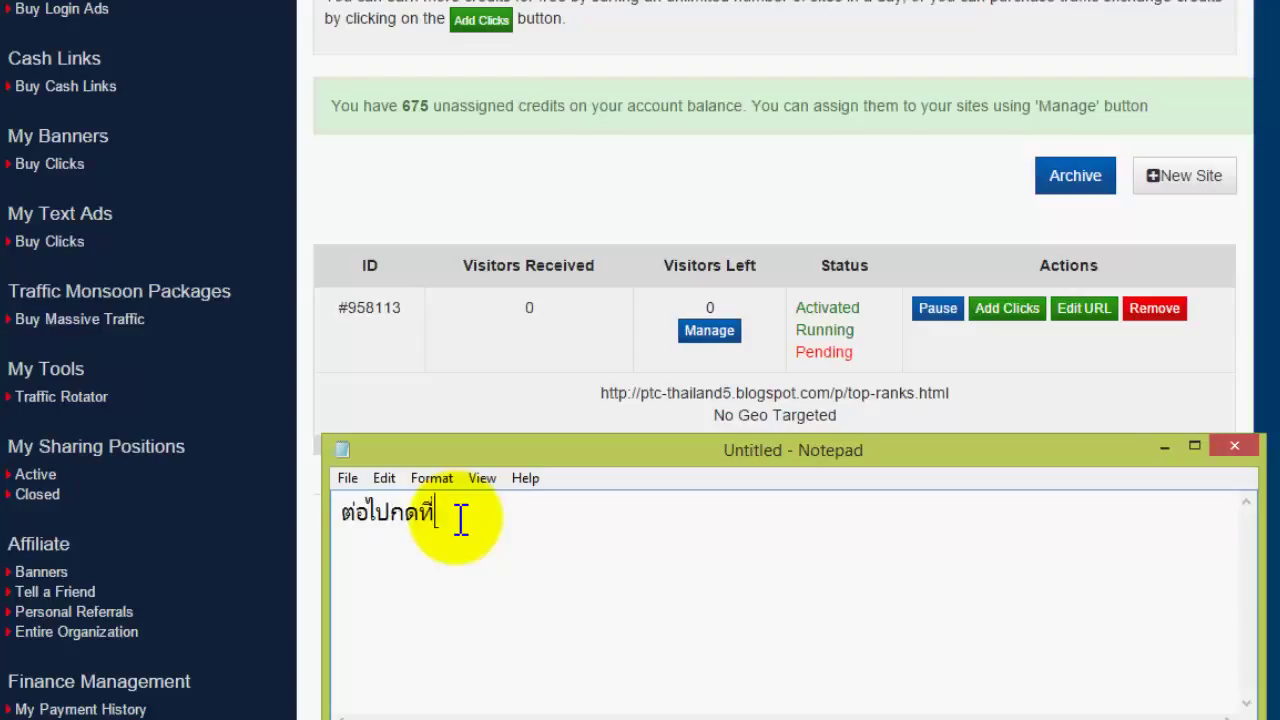
{"action": "type", "text": "เมนู Ma"}
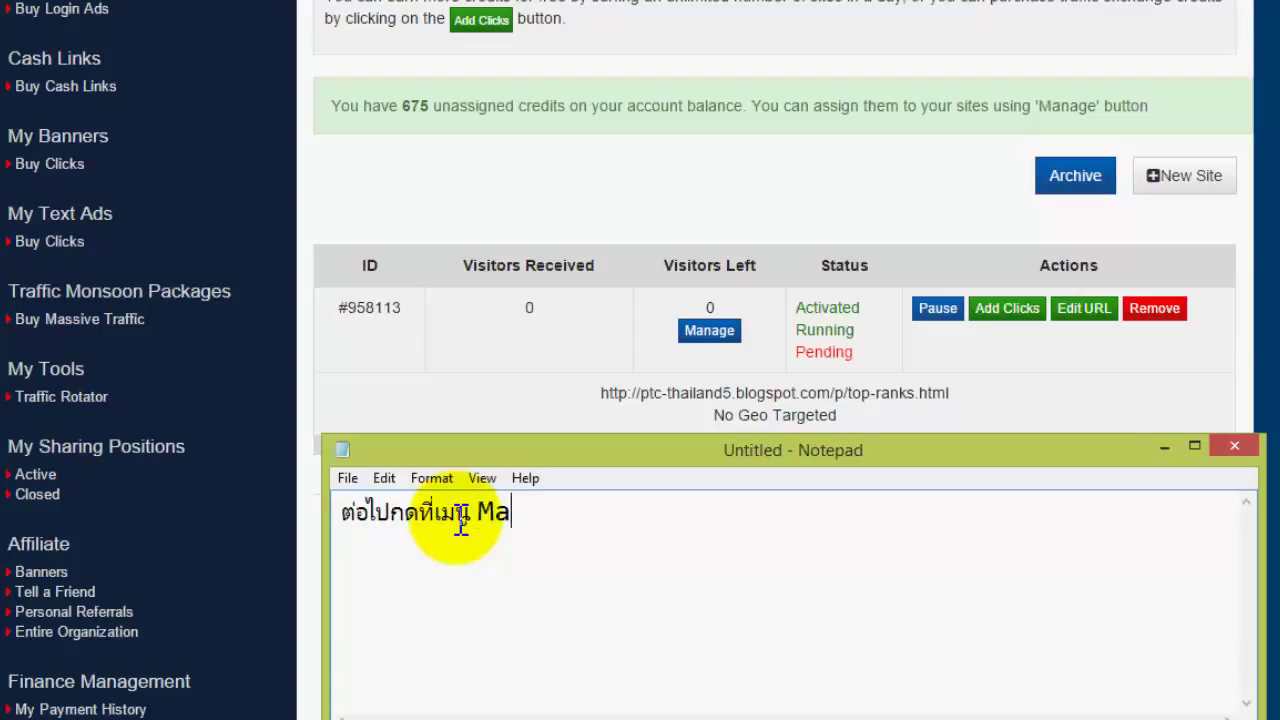
{"action": "type", "text": "nager"}
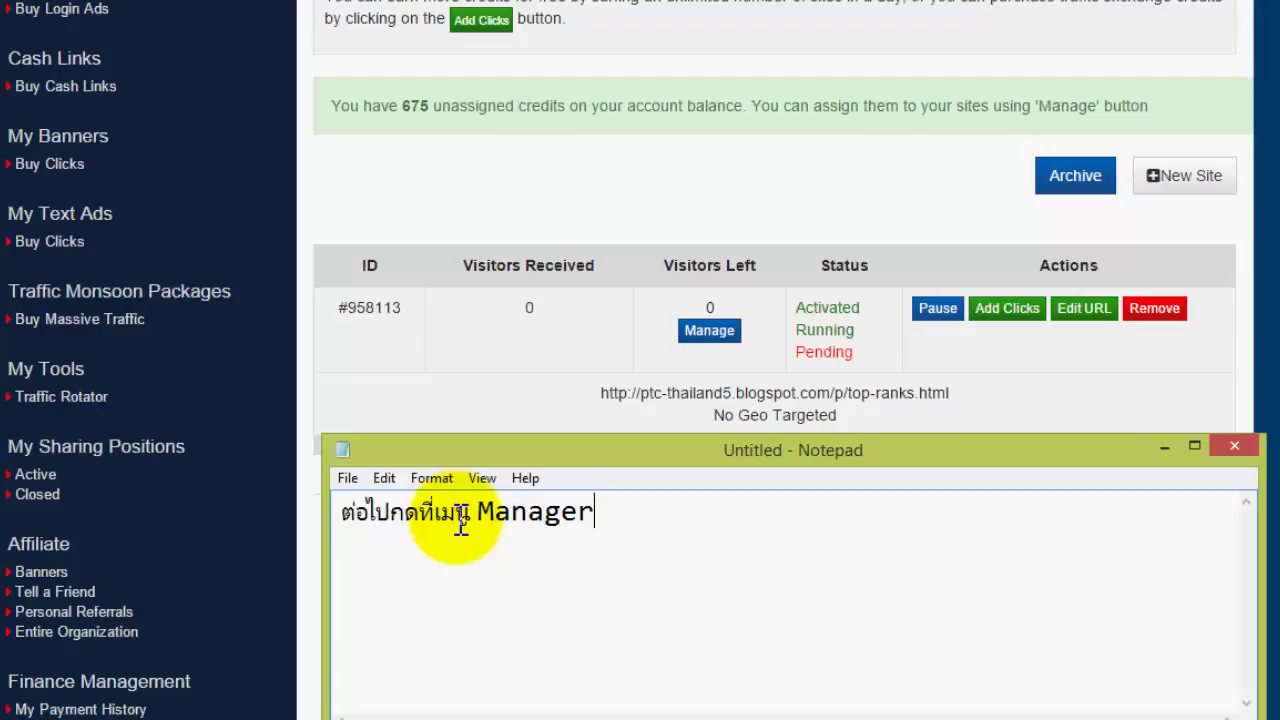
{"action": "key", "text": "BackSpace"}
{"action": "type", "text": "e"}
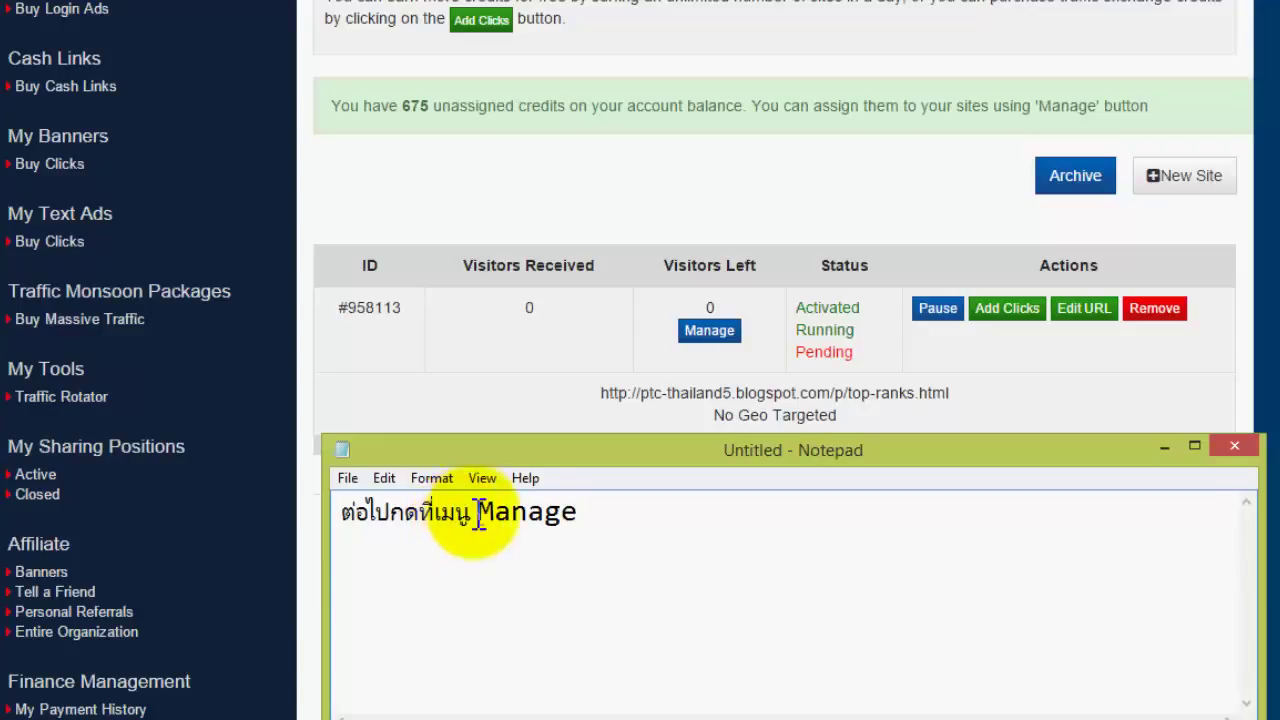
- Open Manage for the blog site and append 'แล้วกดที่ Assign' to the note
{"action": "left_click", "coordinate": [716, 336]}
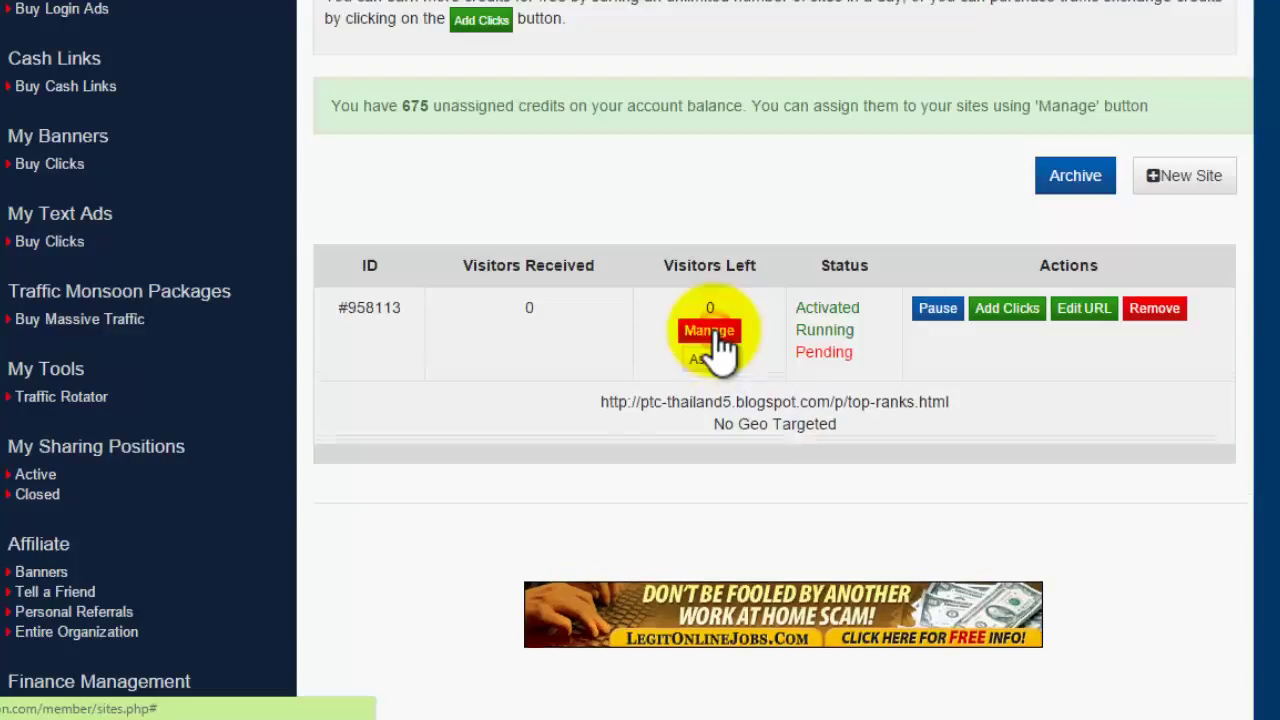
{"action": "left_click", "coordinate": [716, 336]}
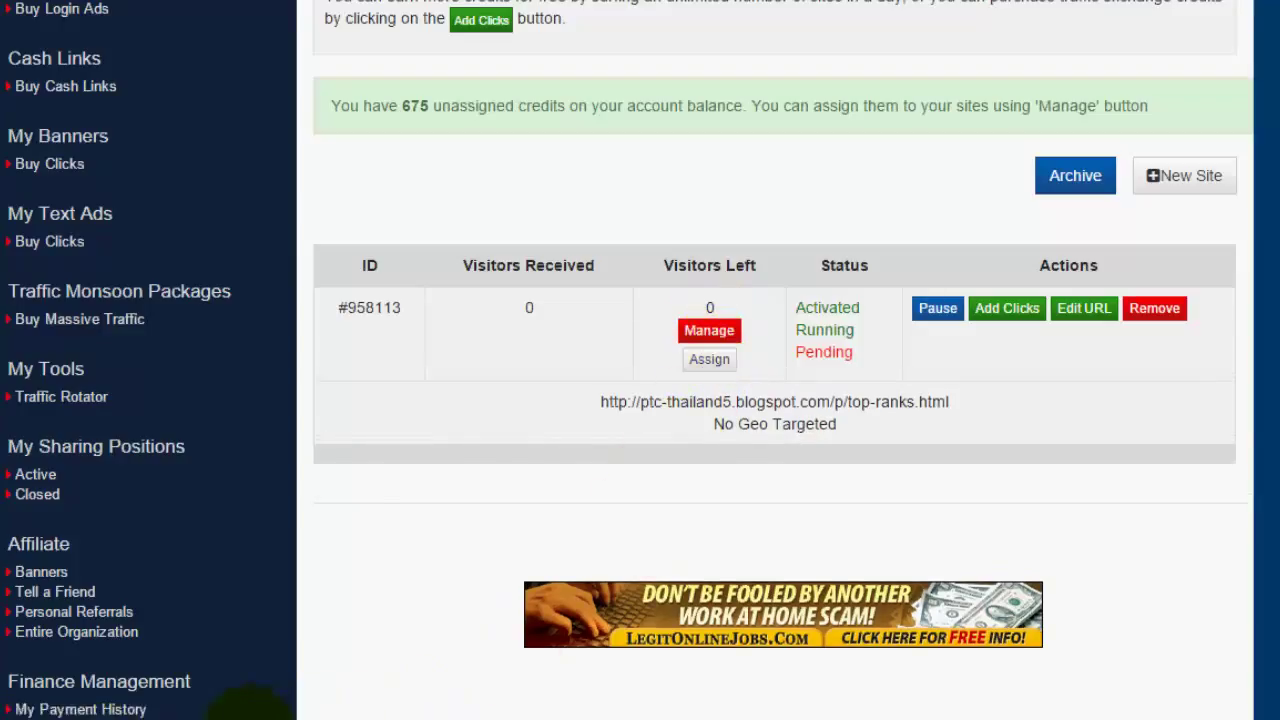
{"action": "left_click", "coordinate": [352, 635]}
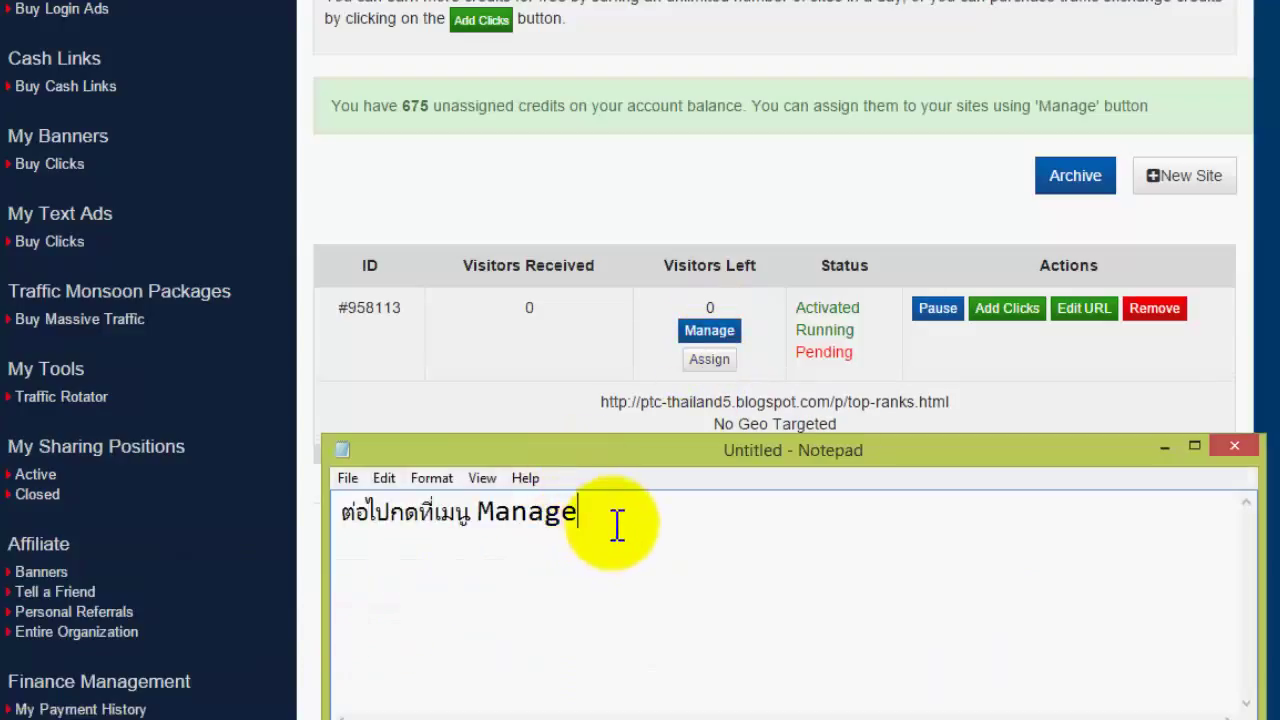
{"action": "type", "text": "c3h;"}
{"action": "key", "text": "BackSpace"}
{"action": "key", "text": "BackSpace"}
{"action": "key", "text": "BackSpace"}
{"action": "key", "text": "BackSpace"}
{"action": "type", "text": "แล้วกดที่"}
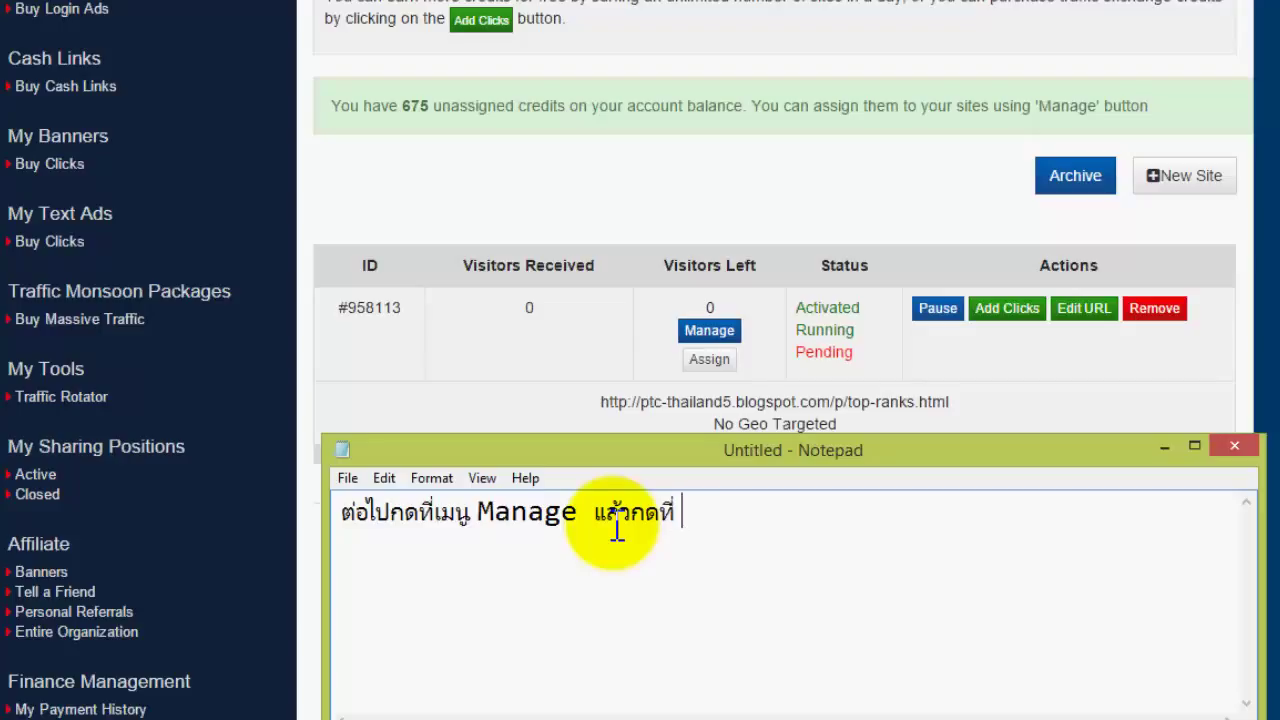
{"action": "type", "text": " Assign"}
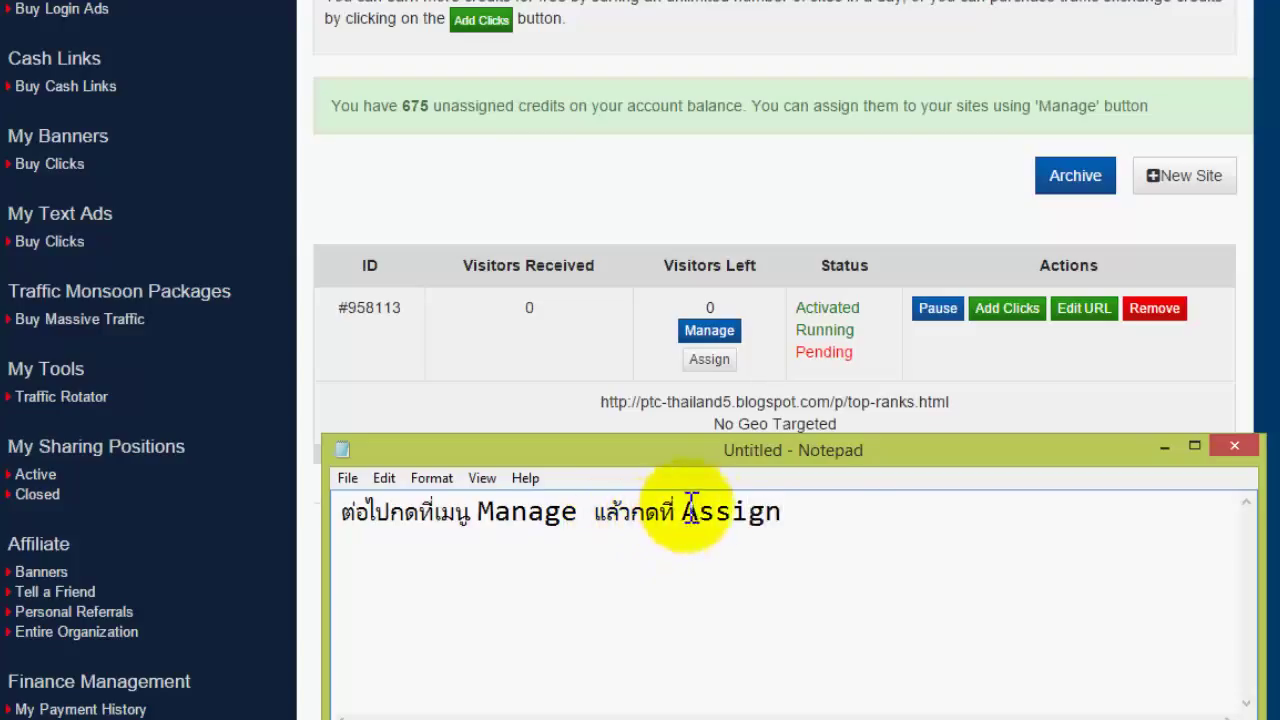
- Open the site's Assign credits form showing the 675-credit balance
{"action": "left_click_drag", "start_coordinate": [679, 514], "coordinate": [834, 517]}
{"action": "left_click", "coordinate": [831, 515]}
{"action": "left_click", "coordinate": [711, 362]}
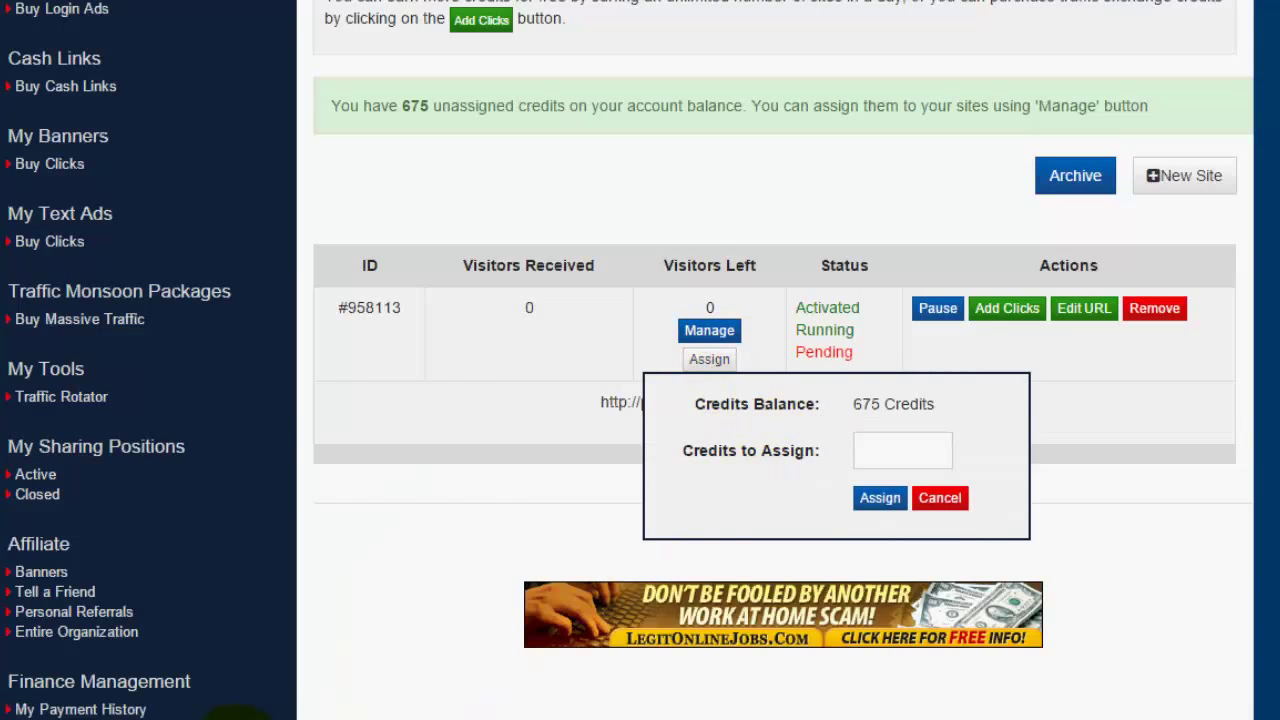
- Add the Thai note about entering your credits in the field, then select 675 and focus Credits to Assign
{"action": "left_click", "coordinate": [418, 636]}
{"action": "left_click_drag", "start_coordinate": [694, 453], "coordinate": [669, 8]}
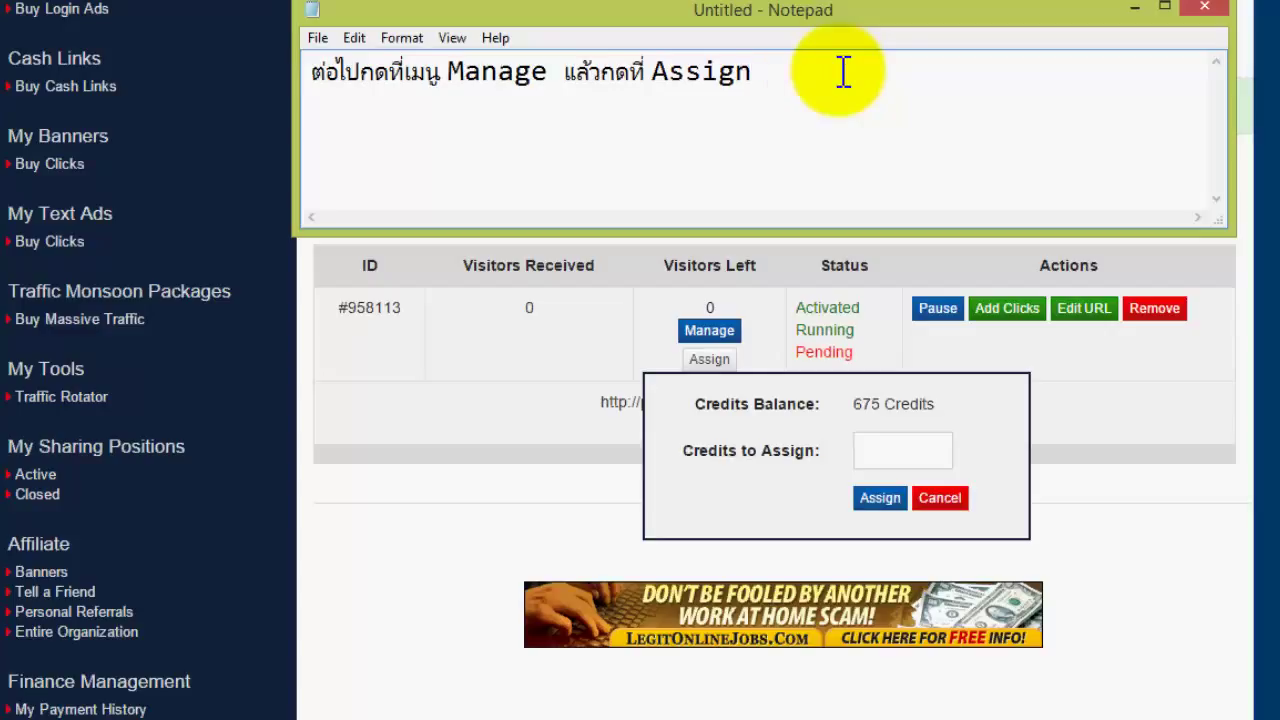
{"action": "type", "text": "กนั้น"}
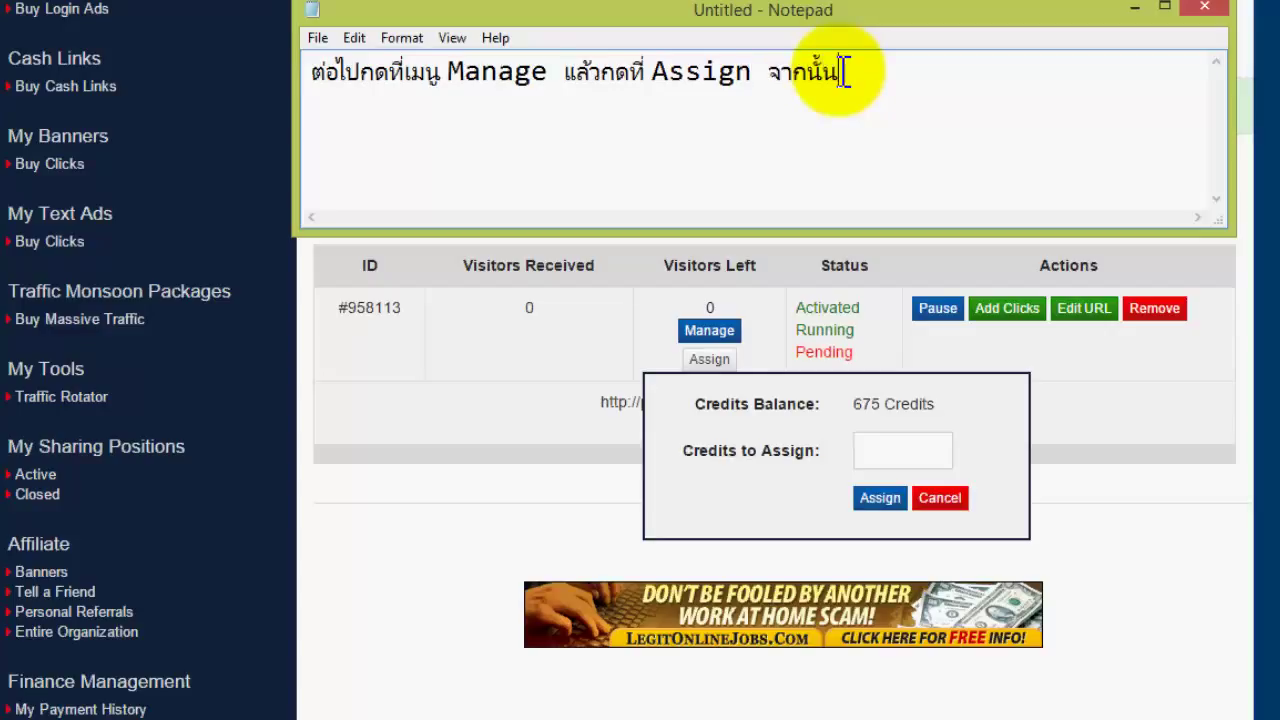
{"action": "type", "text": "เราก็ใส"}
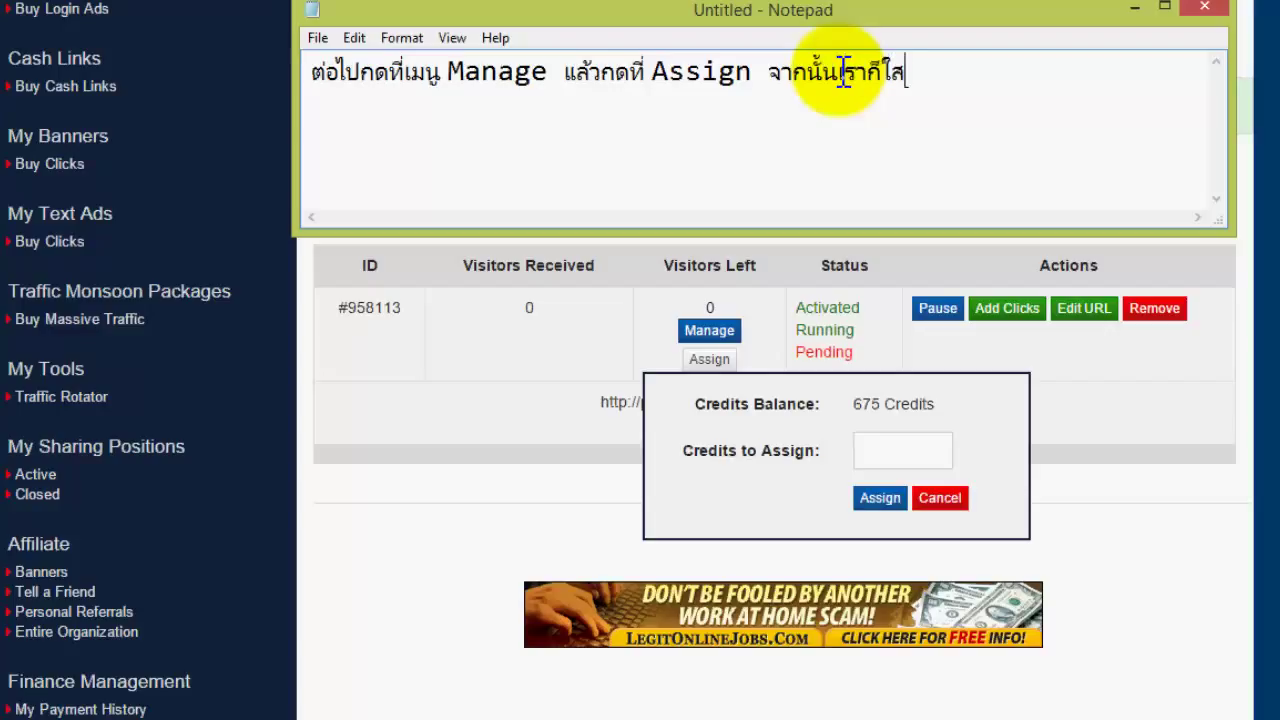
{"action": "type", "text": "่จำนวน"}
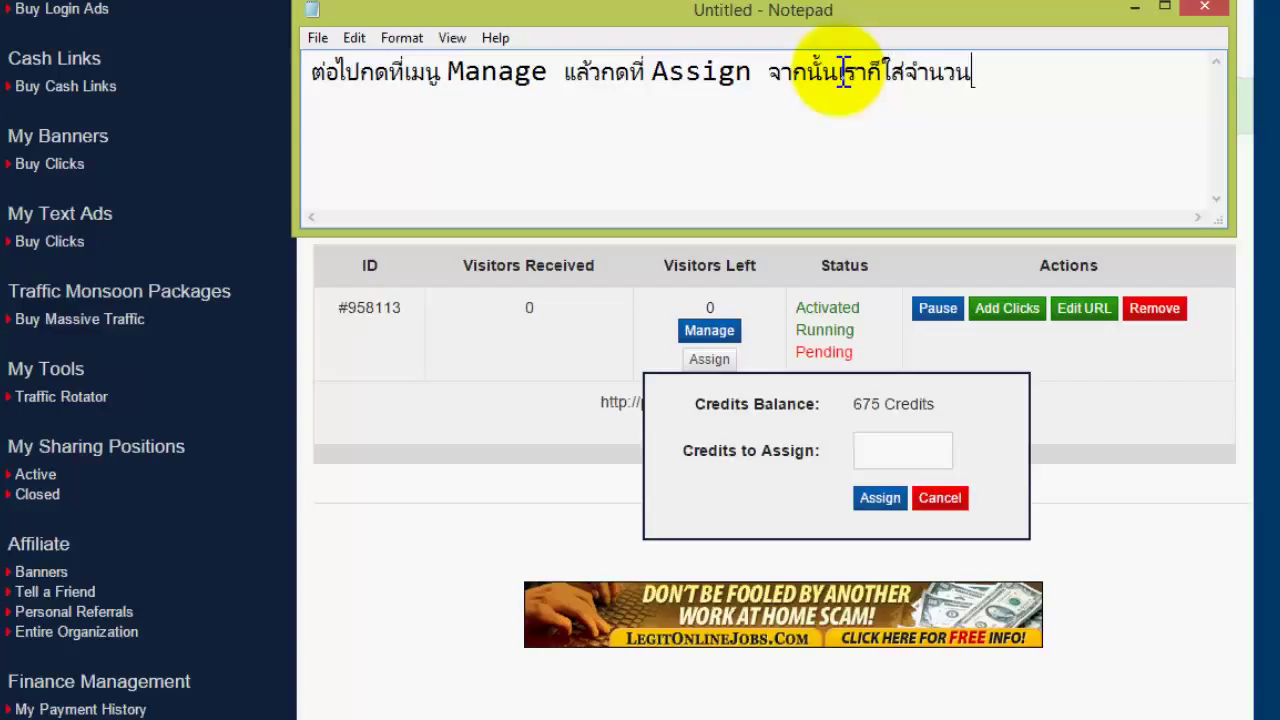
{"action": "type", "text": "เครดิต"}
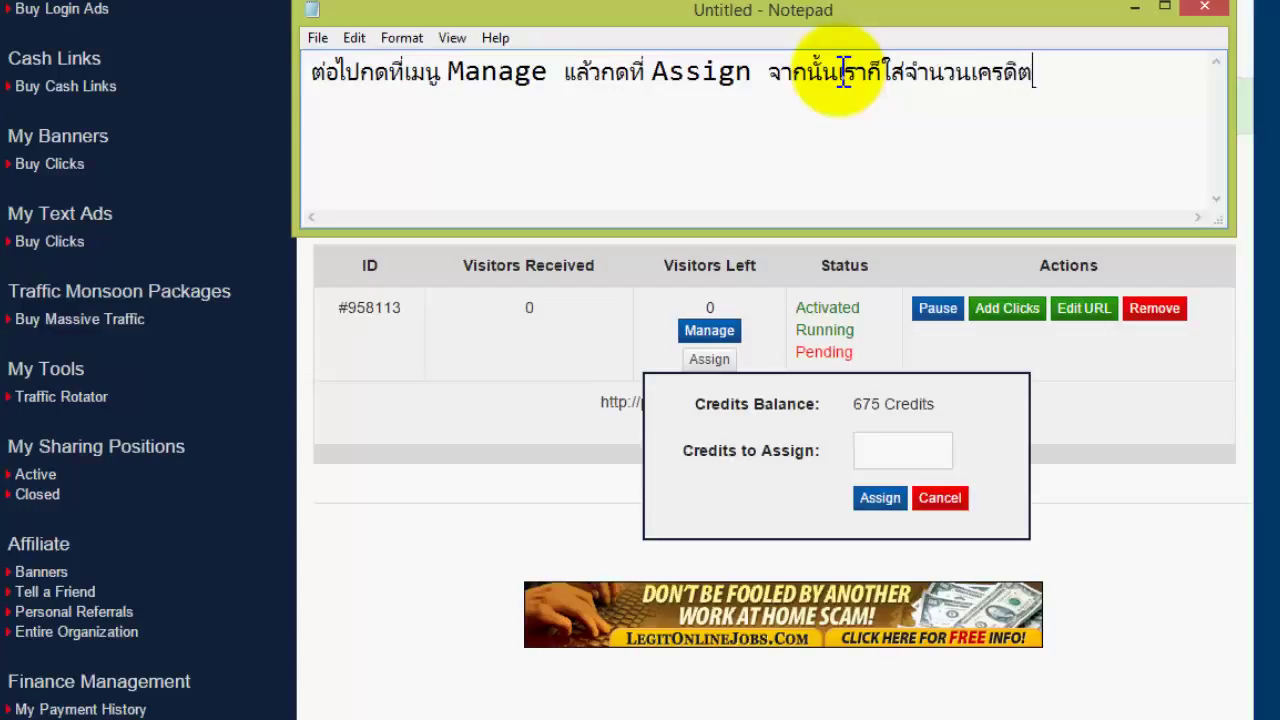
{"action": "type", "text": "ที่เรามีอยู่"}
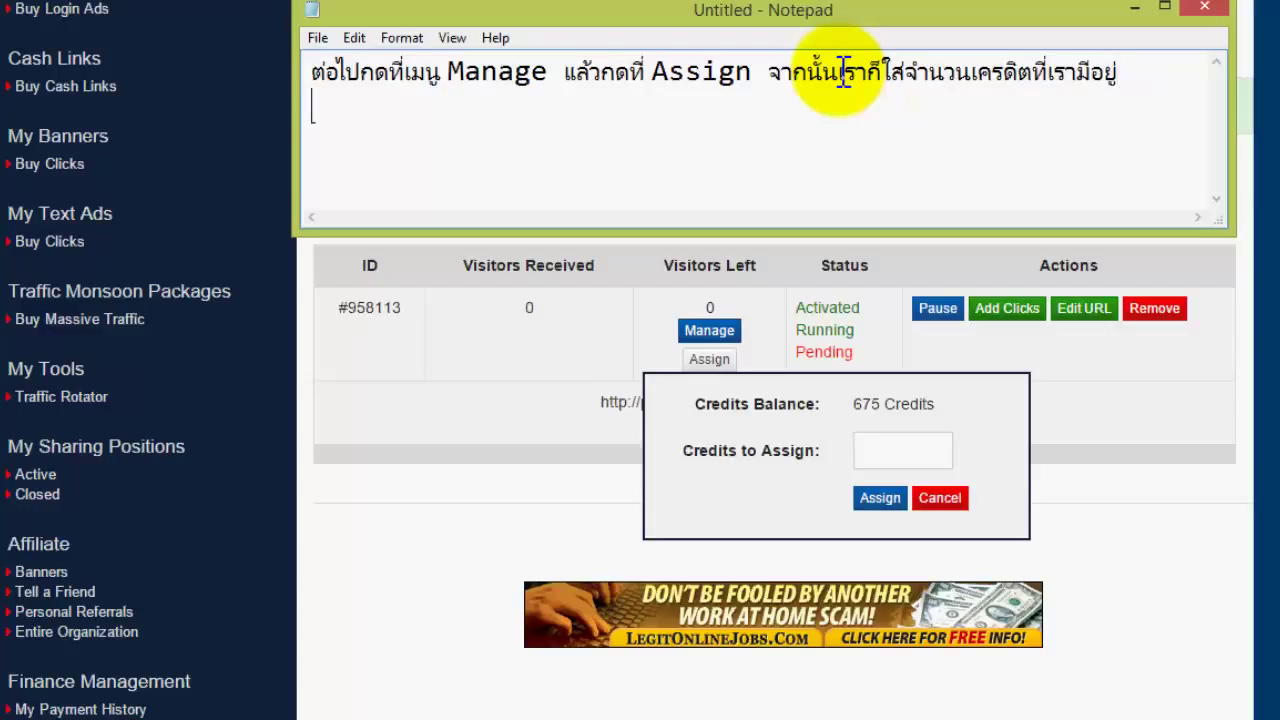
{"action": "type", "text": "ลงในช่องครับ"}
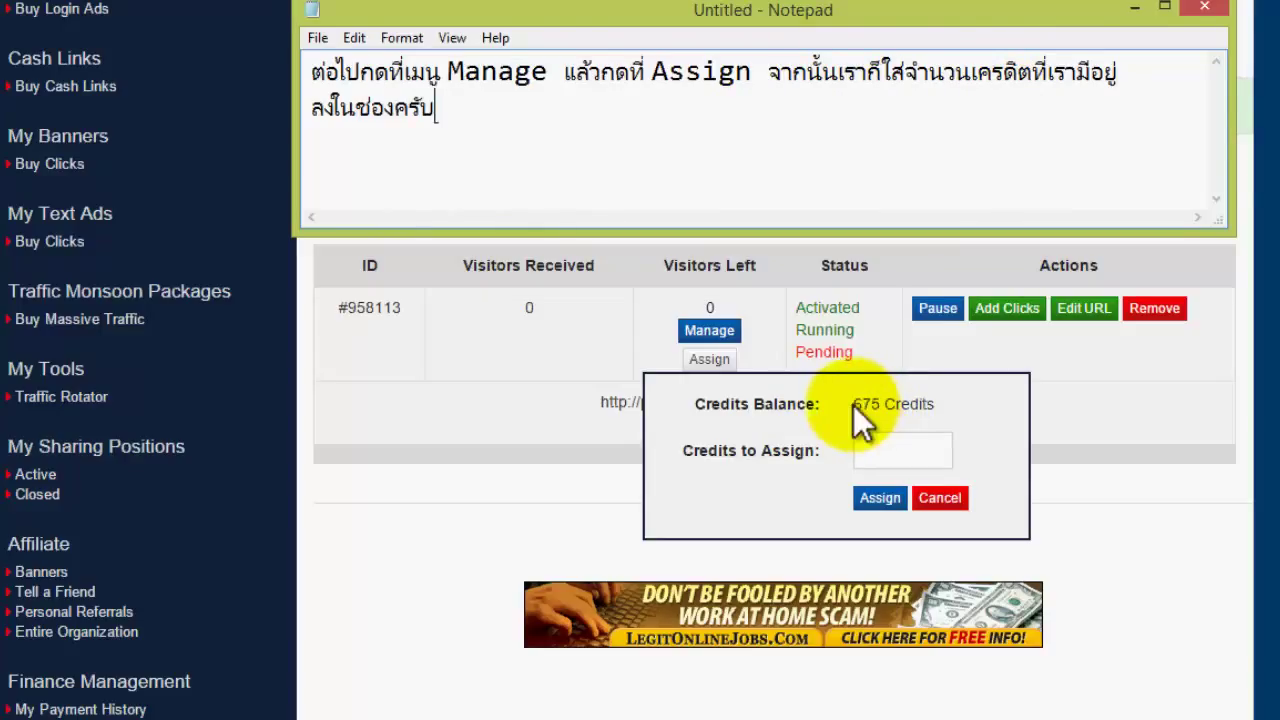
{"action": "left_click_drag", "start_coordinate": [854, 405], "coordinate": [882, 407]}
{"action": "left_click", "coordinate": [891, 452]}
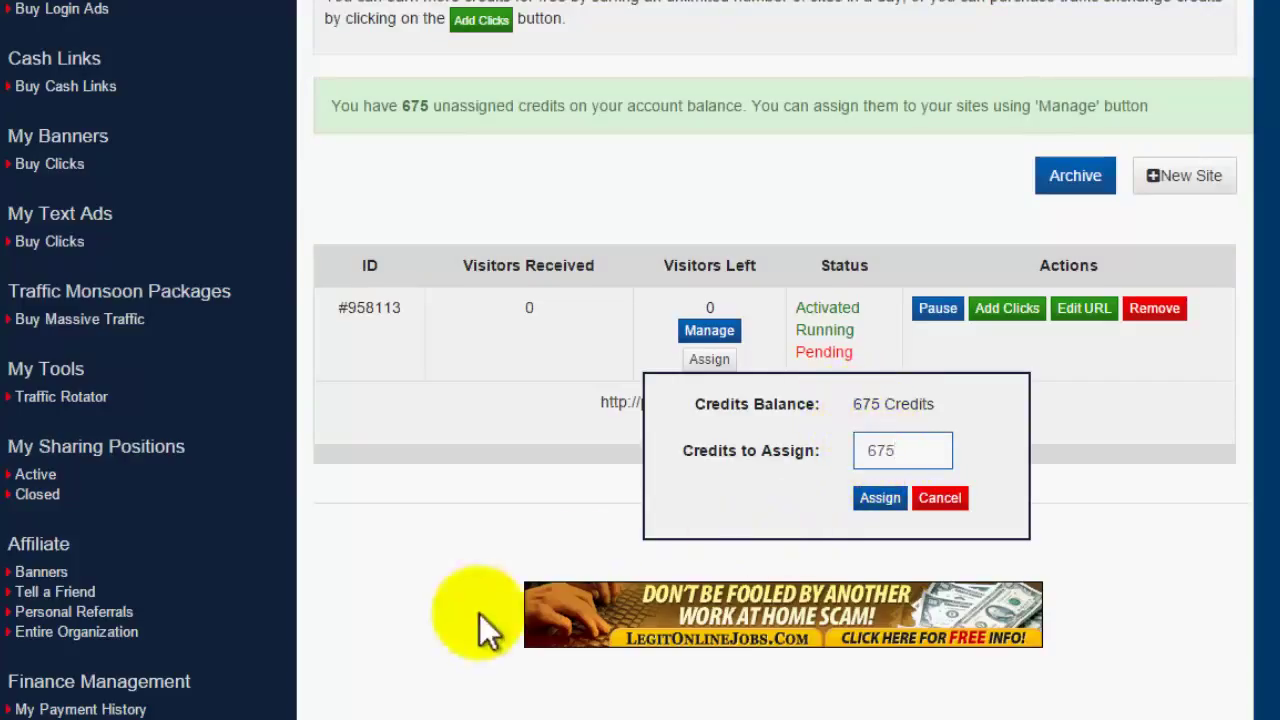
- Append 'แล้วกด Assign' to the note and bring the 675-credit assignment form forward
{"action": "left_click", "coordinate": [355, 716]}
{"action": "left_click", "coordinate": [351, 647]}
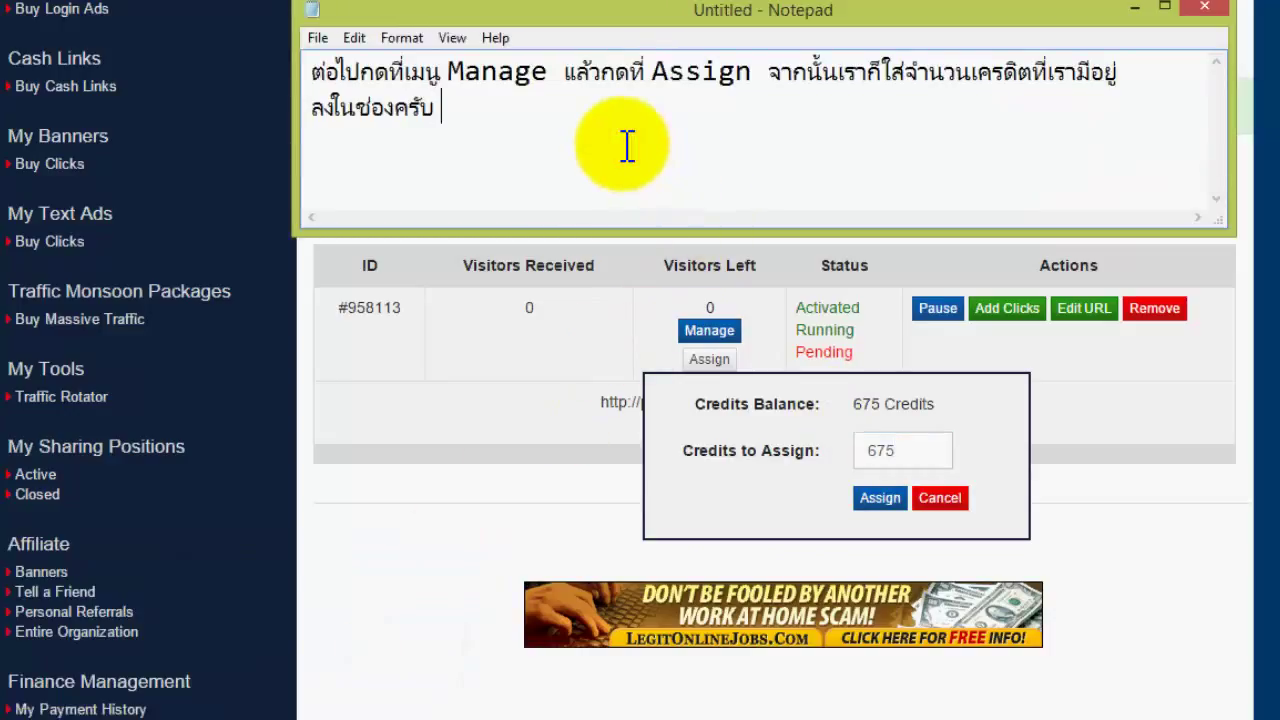
{"action": "type", "text": "0kdoyho"}
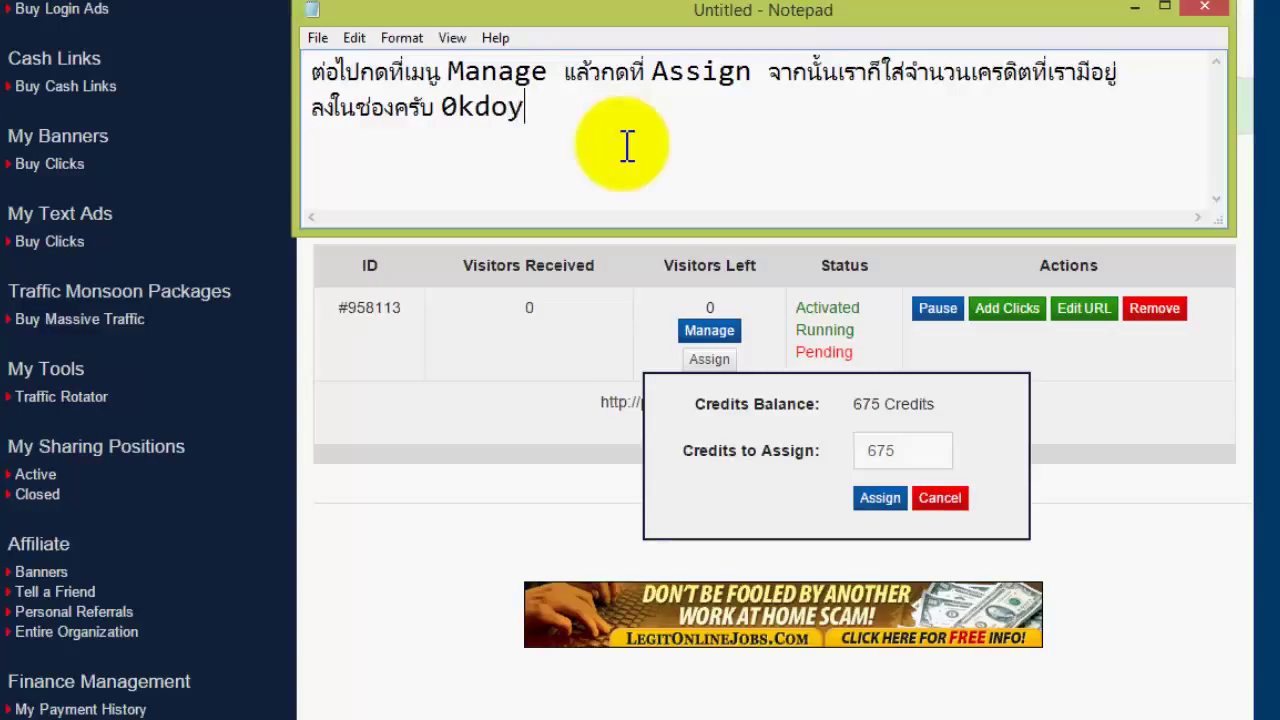
{"action": "key", "text": "BackSpace"}
{"action": "key", "text": "BackSpace"}
{"action": "key", "text": "BackSpace"}
{"action": "key", "text": "BackSpace"}
{"action": "key", "text": "BackSpace"}
{"action": "key", "text": "BackSpace"}
{"action": "key", "text": "BackSpace"}
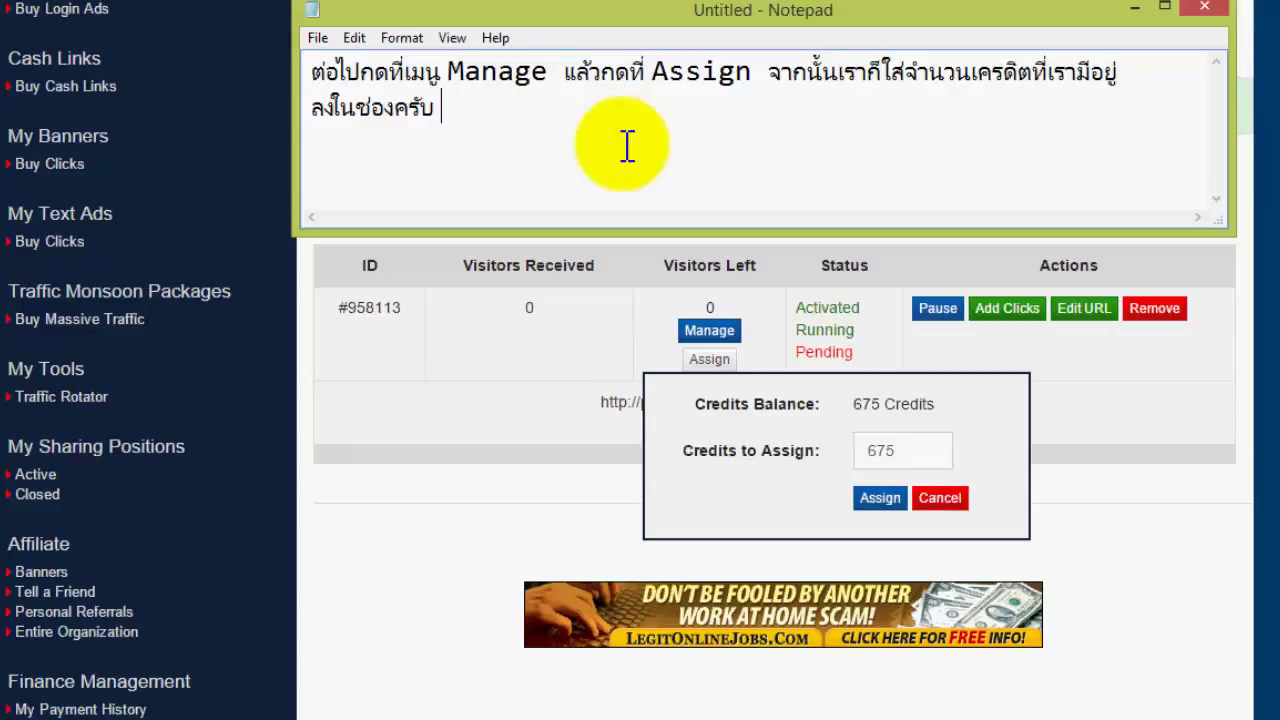
{"action": "type", "text": "แล้วกด"}
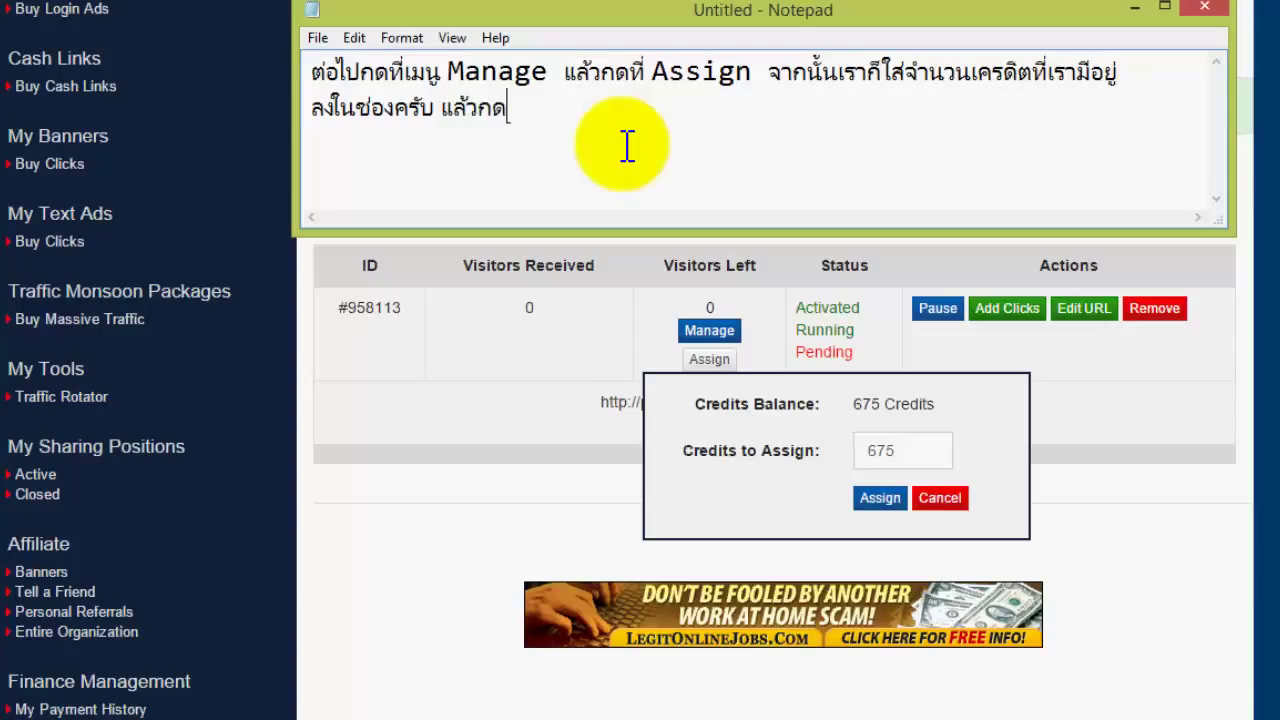
{"action": "type", "text": " Assign"}
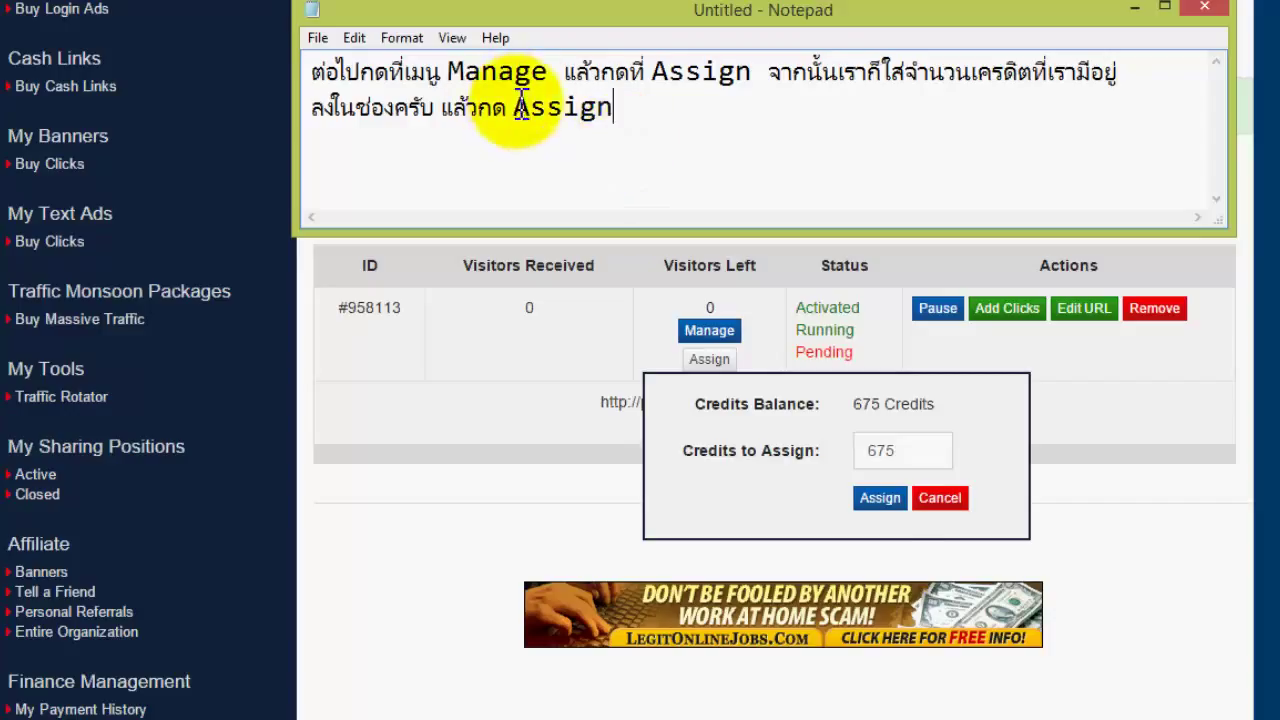
{"action": "left_click_drag", "start_coordinate": [513, 107], "coordinate": [628, 112]}
{"action": "left_click", "coordinate": [625, 105]}
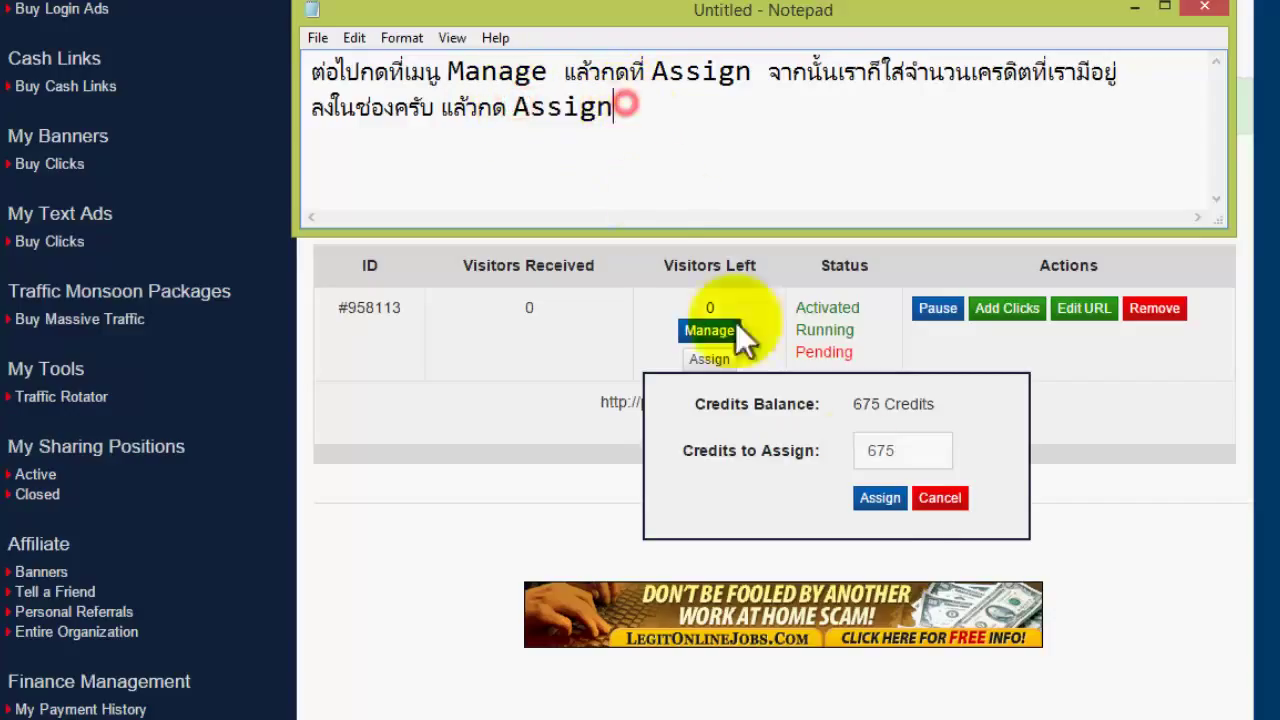
{"action": "left_click", "coordinate": [878, 500]}
- Assign all 675 credits to the blog site and check the success message
{"action": "left_click", "coordinate": [877, 502]}
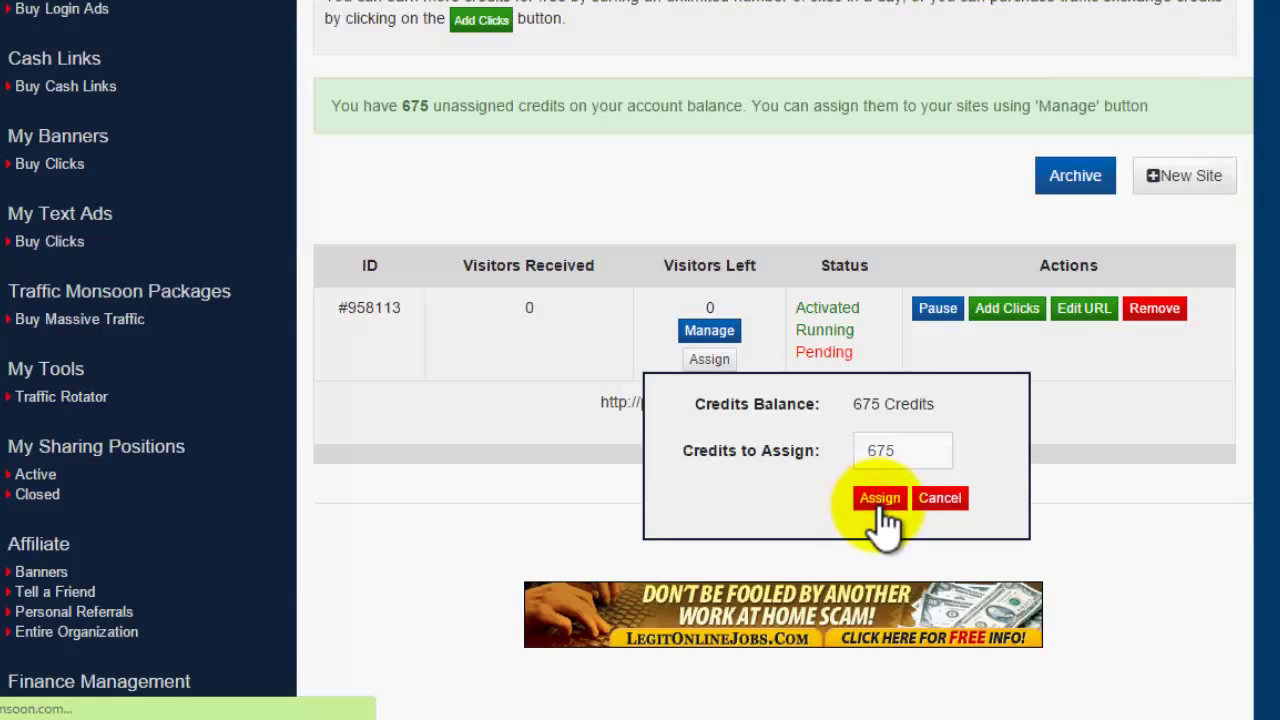
{"action": "scroll", "coordinate": [608, 470], "scroll_direction": "down", "scroll_amount": 3}
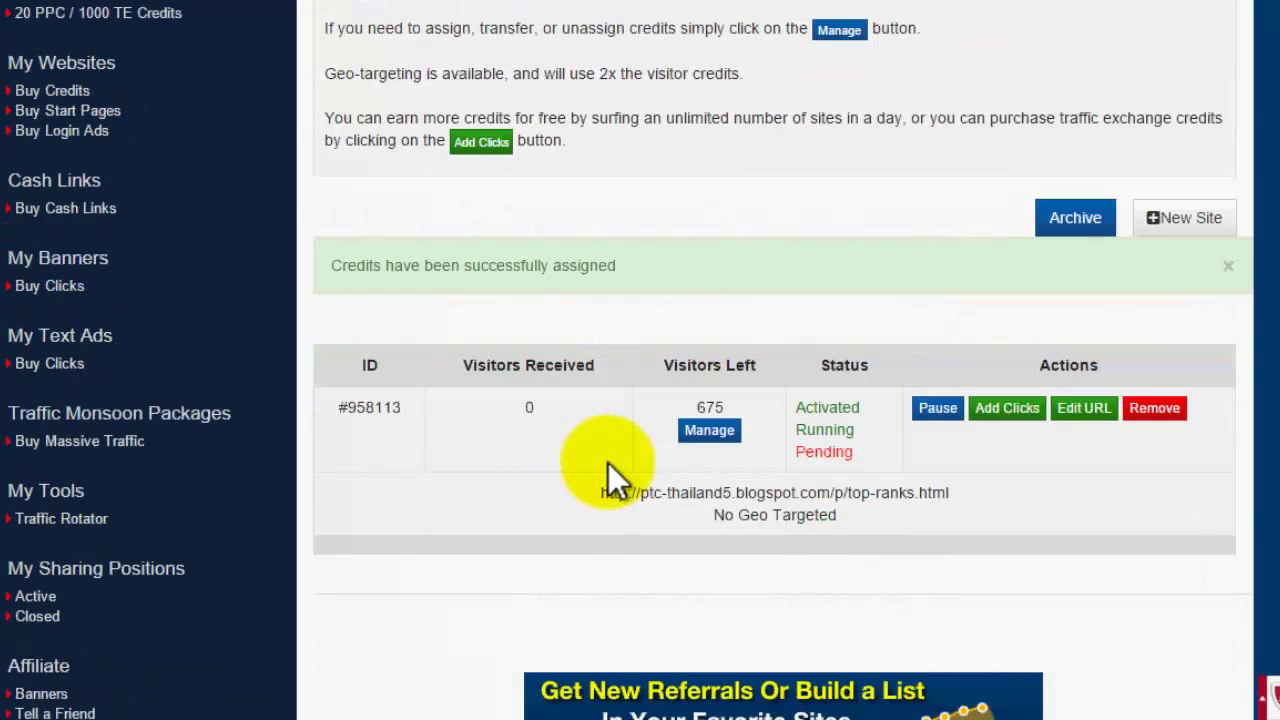
{"action": "scroll", "coordinate": [608, 463], "scroll_direction": "down", "scroll_amount": 1}
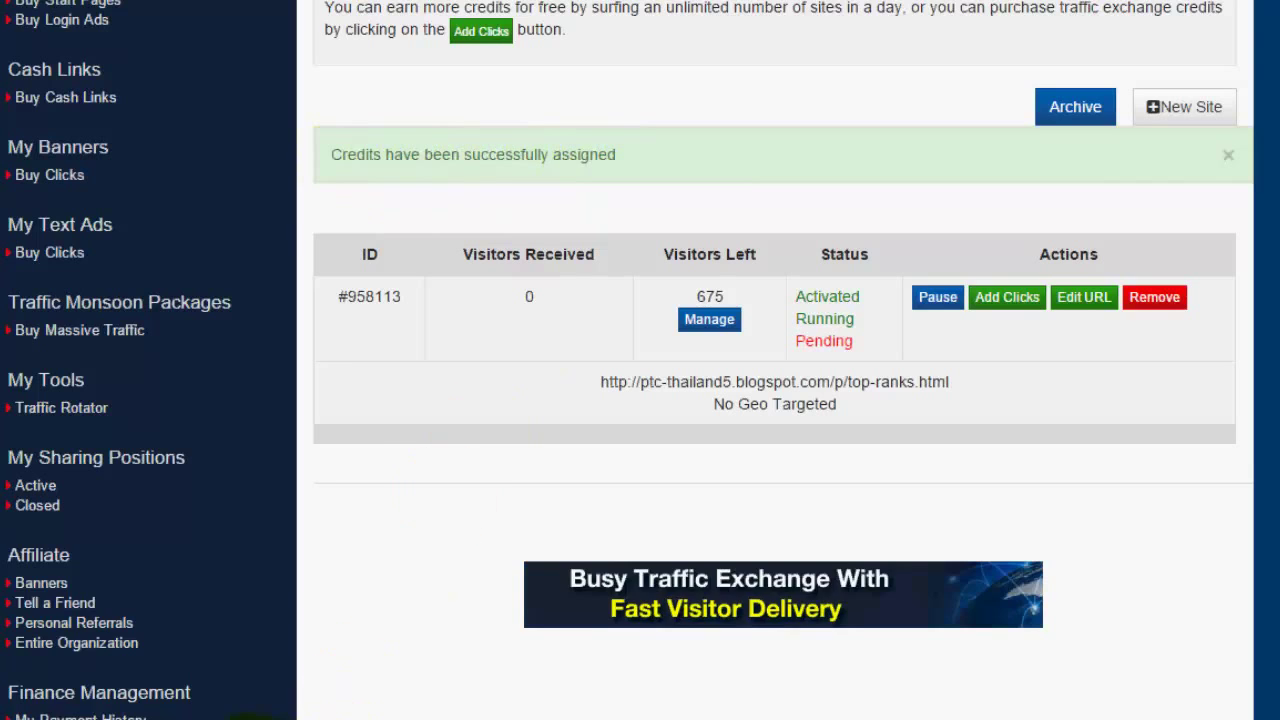
{"action": "left_click", "coordinate": [377, 678]}
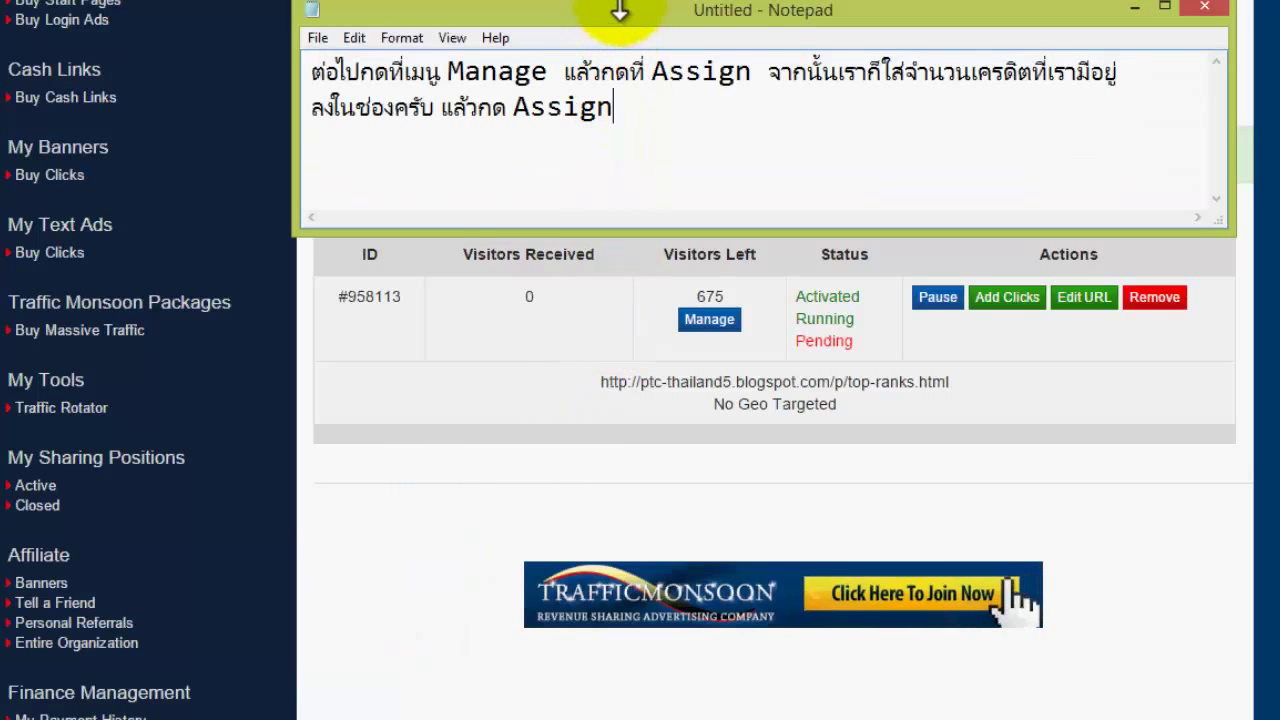
- Move the Notepad note down and overwrite its text with 'เสร็จแล้วครับการใช้เครดิตของเราลงโฆษณาในเวป'
{"action": "left_click_drag", "start_coordinate": [619, 10], "coordinate": [640, 381]}
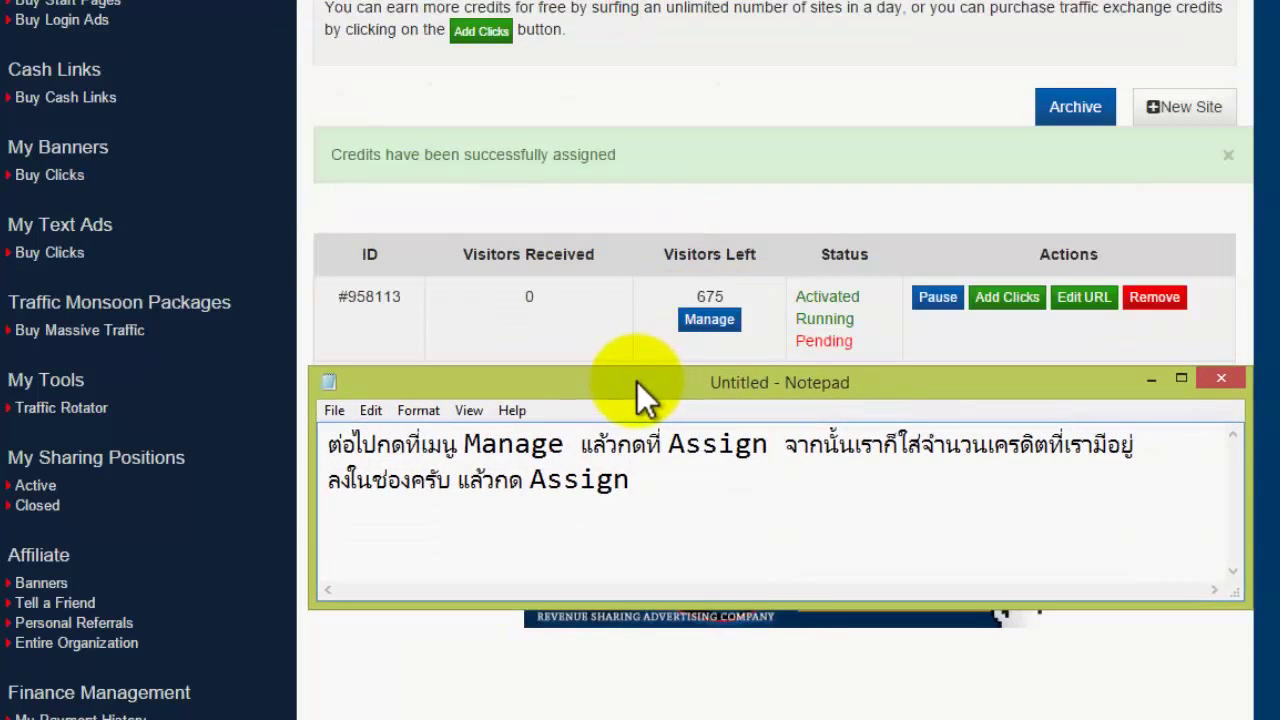
{"action": "left_click_drag", "start_coordinate": [674, 486], "coordinate": [229, 434]}
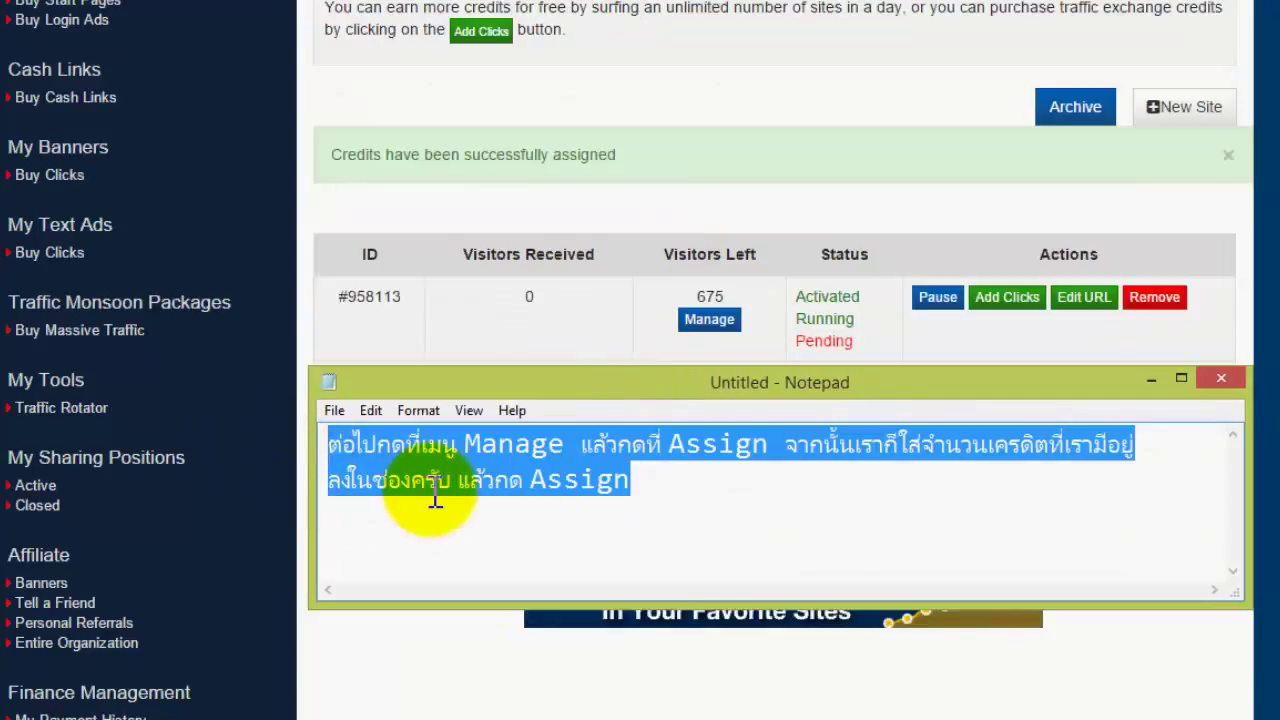
{"action": "type", "text": "gliH0c"}
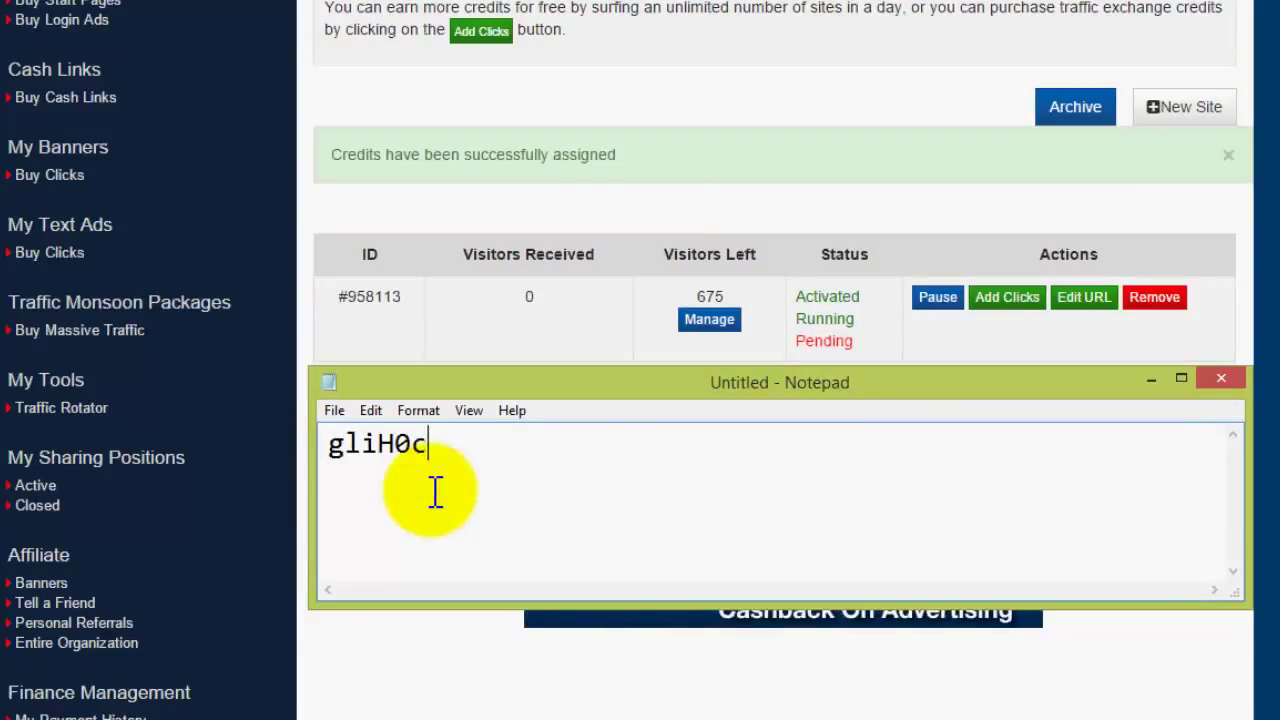
{"action": "type", "text": "]h;8iy["}
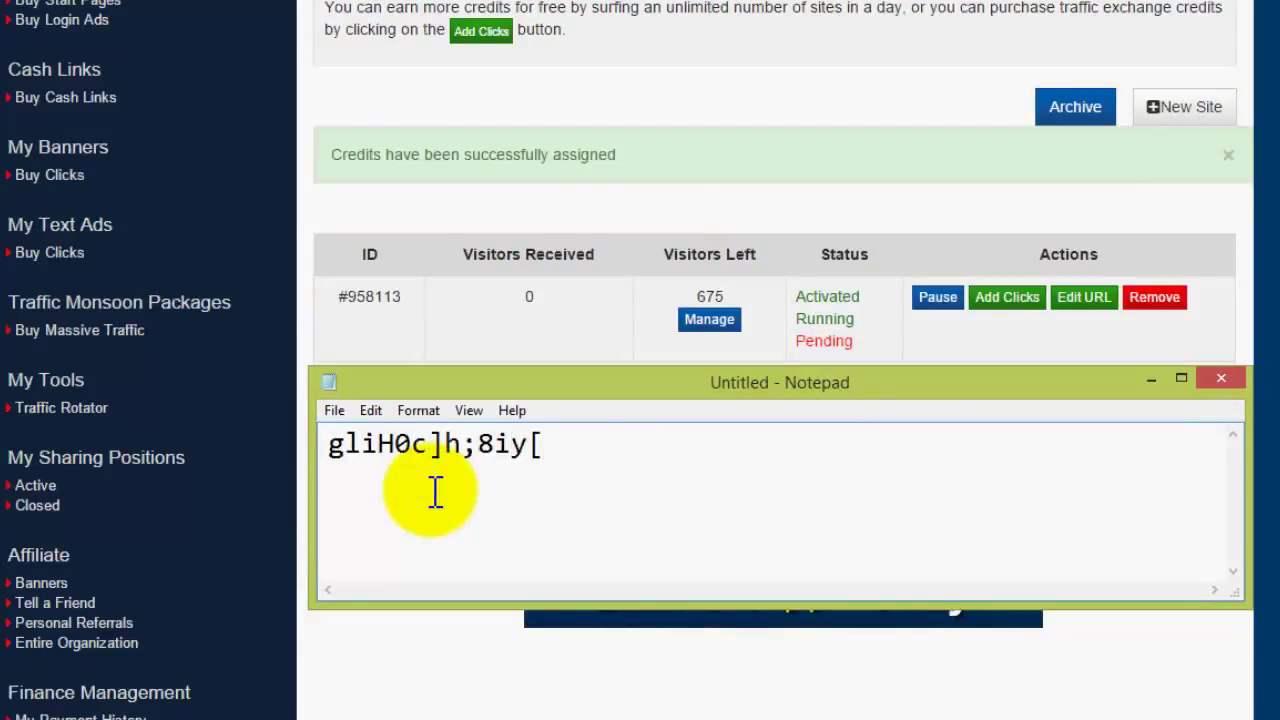
{"action": "key", "text": "BackSpace"}
{"action": "key", "text": "BackSpace"}
{"action": "key", "text": "BackSpace"}
{"action": "key", "text": "BackSpace"}
{"action": "key", "text": "BackSpace"}
{"action": "key", "text": "BackSpace"}
{"action": "key", "text": "BackSpace"}
{"action": "key", "text": "BackSpace"}
{"action": "key", "text": "BackSpace"}
{"action": "key", "text": "BackSpace"}
{"action": "key", "text": "BackSpace"}
{"action": "key", "text": "BackSpace"}
{"action": "key", "text": "BackSpace"}
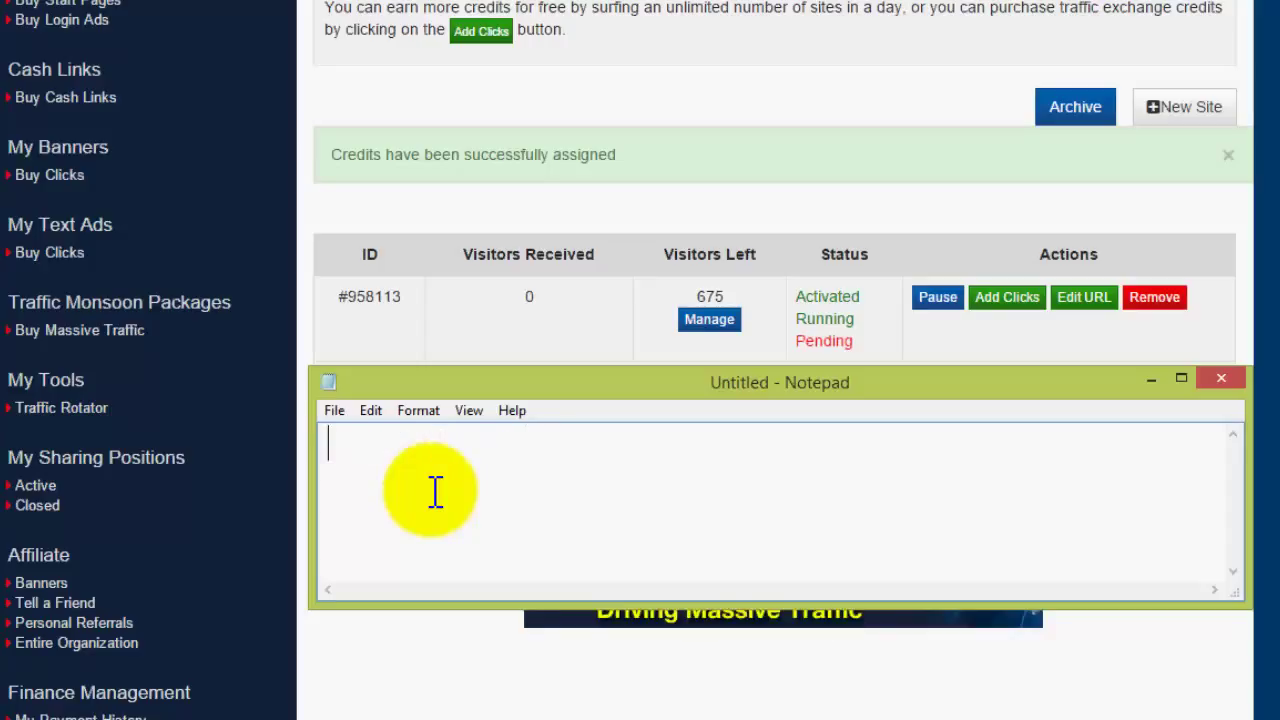
{"action": "type", "text": "เสร็จแ"}
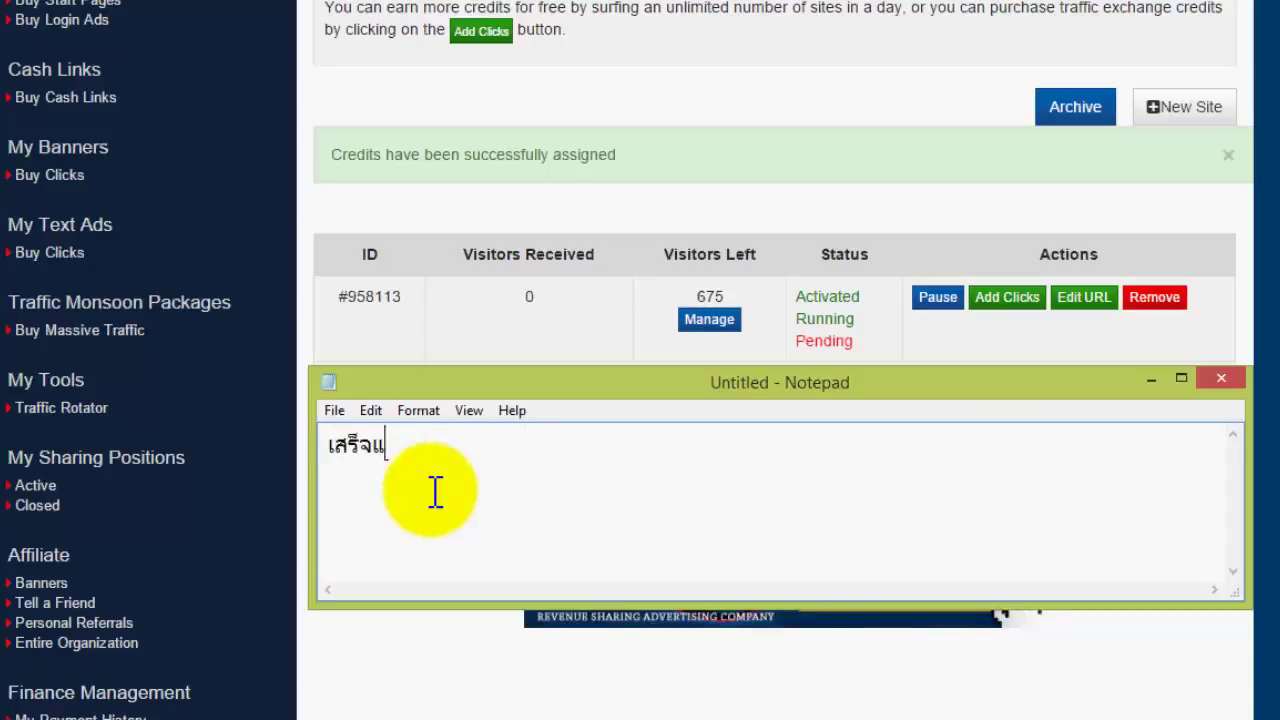
{"action": "type", "text": "ล้วครับ"}
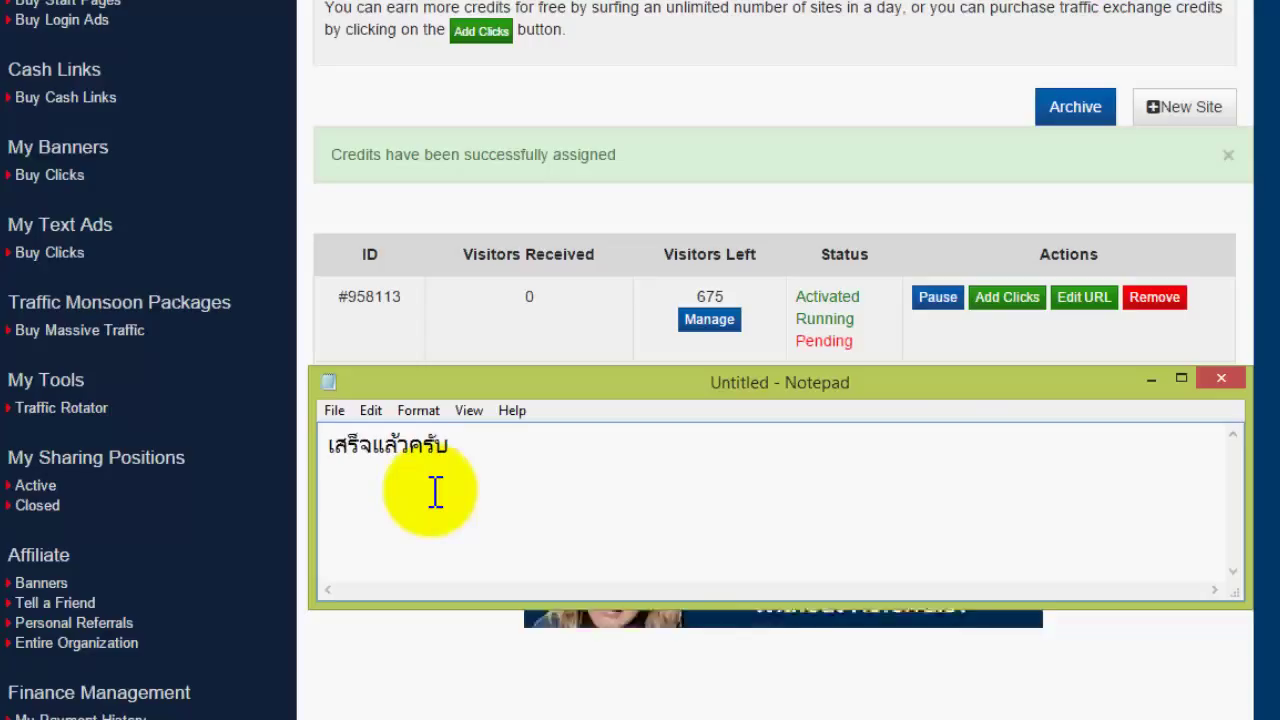
{"action": "type", "text": "การใช"}
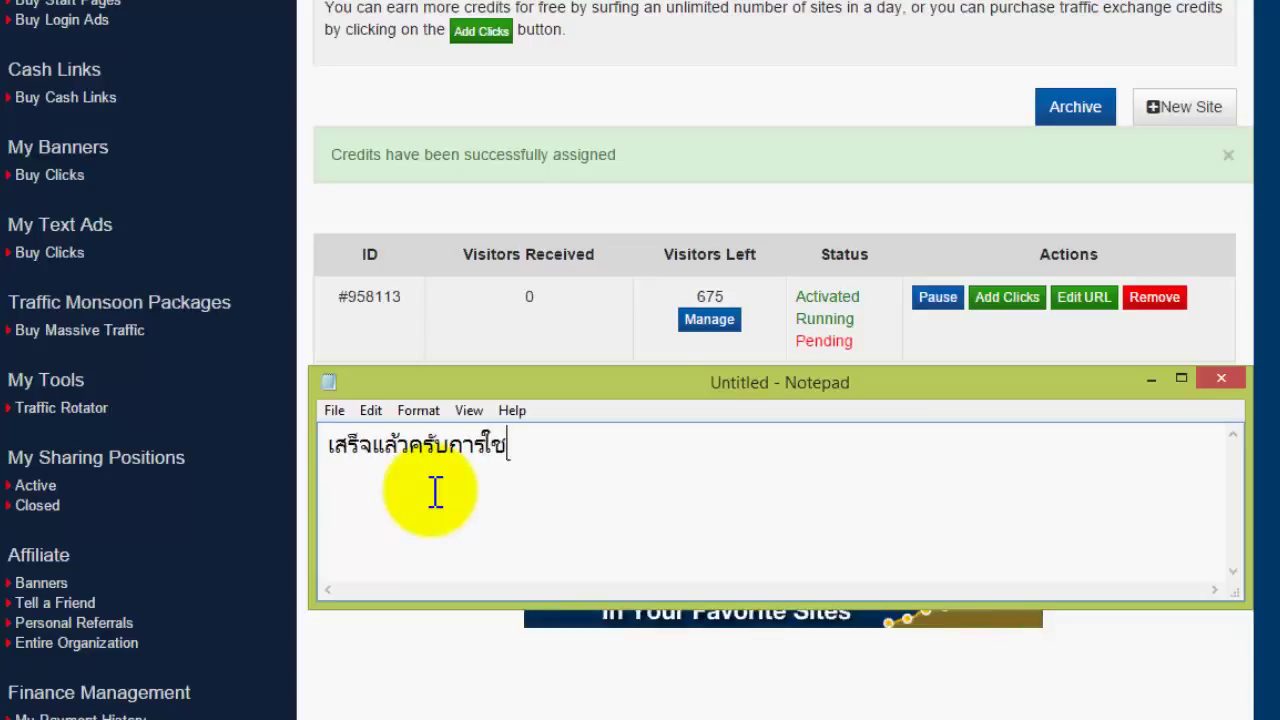
{"action": "type", "text": "้เครดิต"}
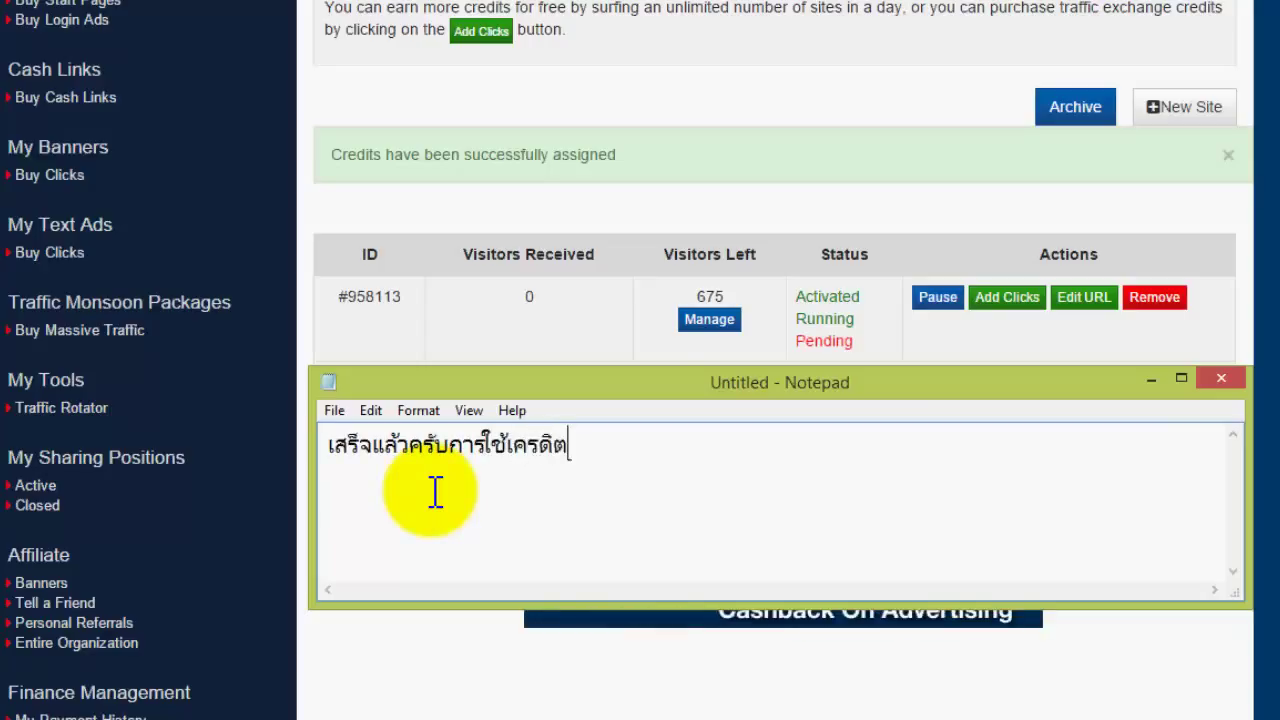
{"action": "type", "text": "ของเราลง"}
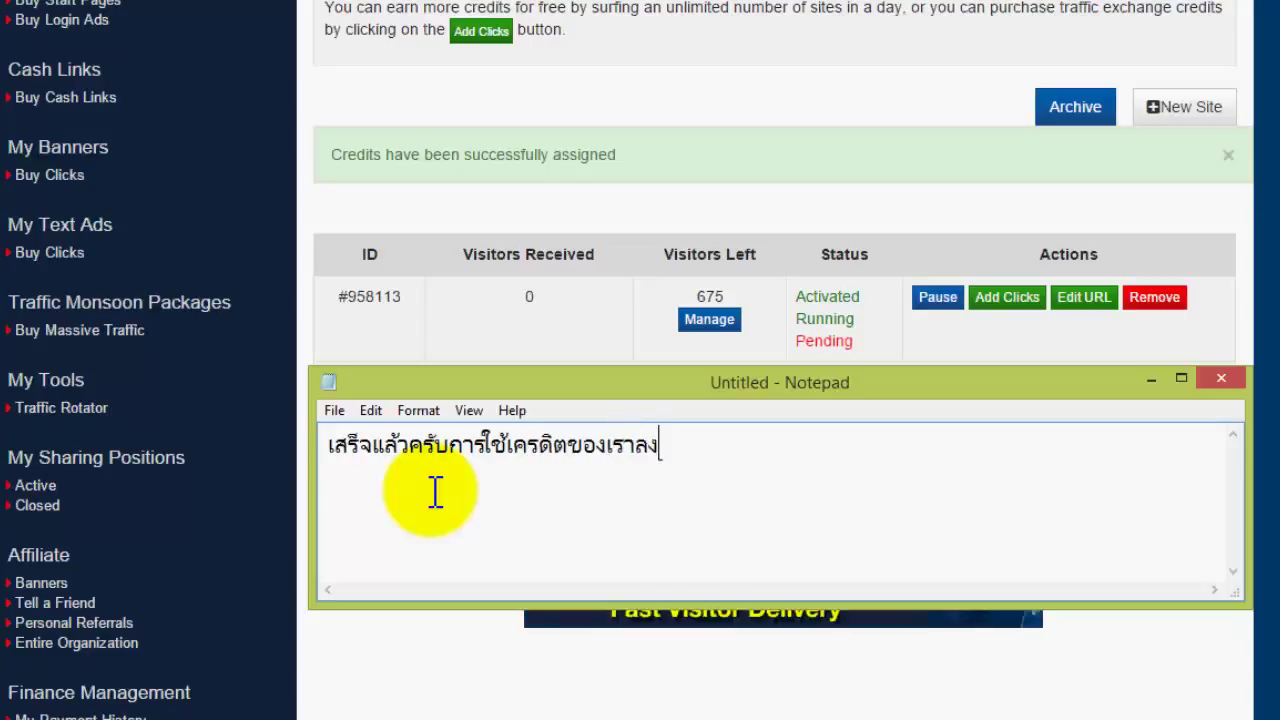
{"action": "type", "text": "โฆษณา"}
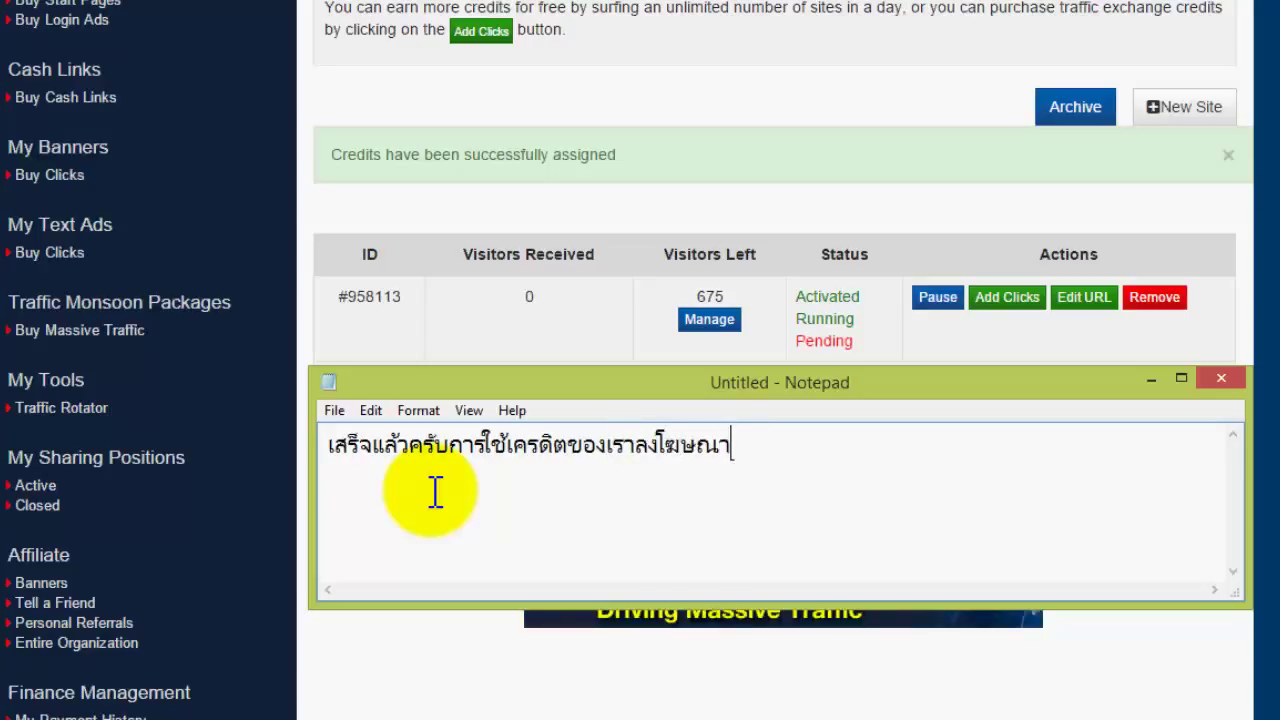
{"action": "type", "text": "ในเวป"}
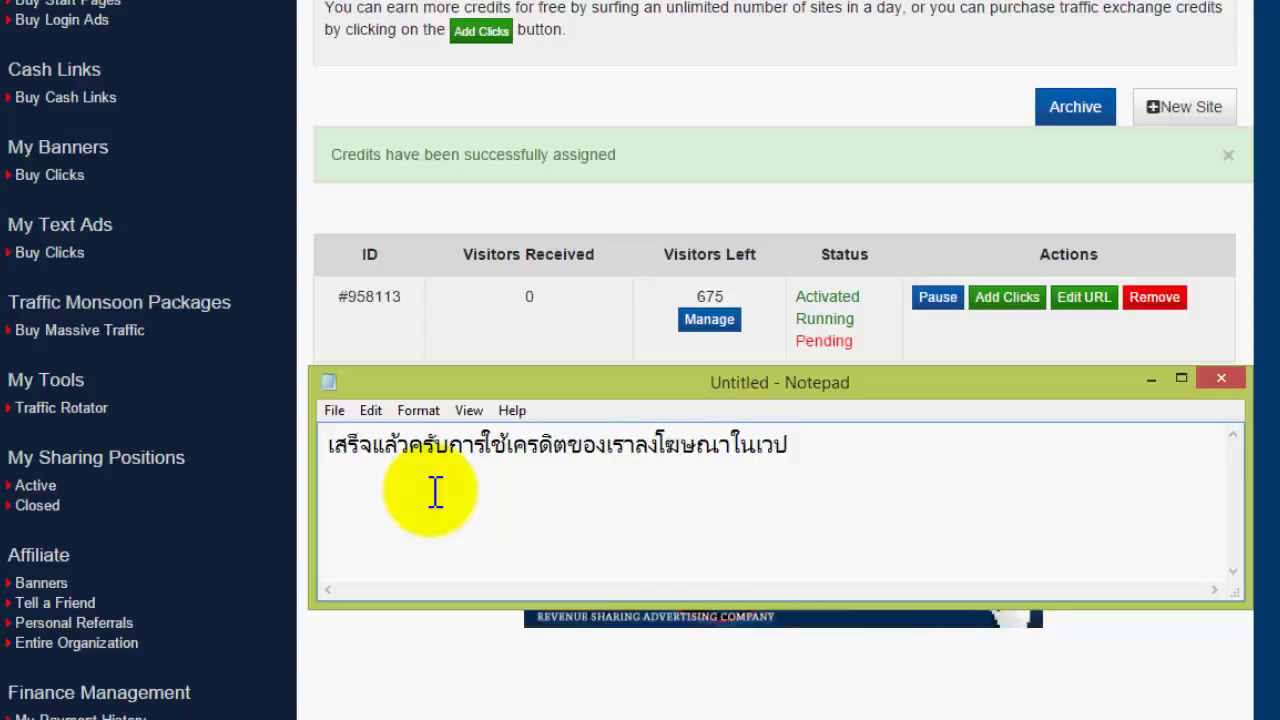
{"action": "left_click_drag", "start_coordinate": [826, 449], "coordinate": [237, 389]}
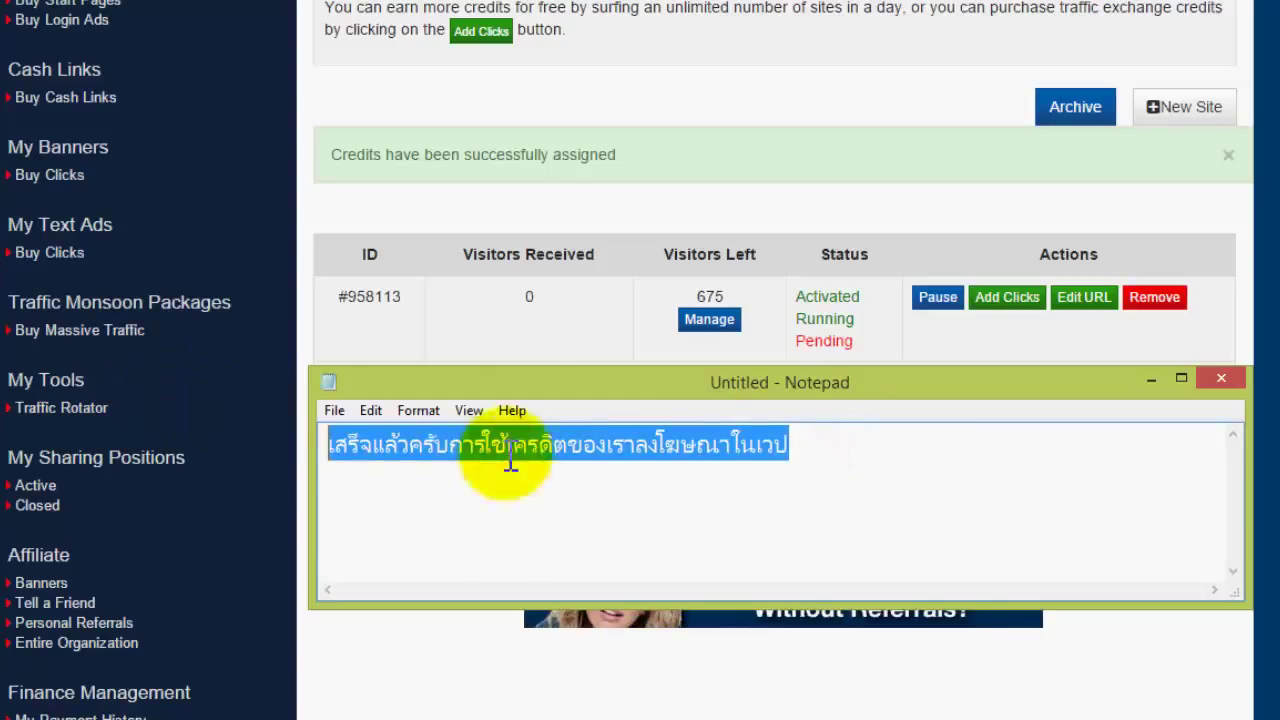
{"action": "left_click", "coordinate": [802, 452]}
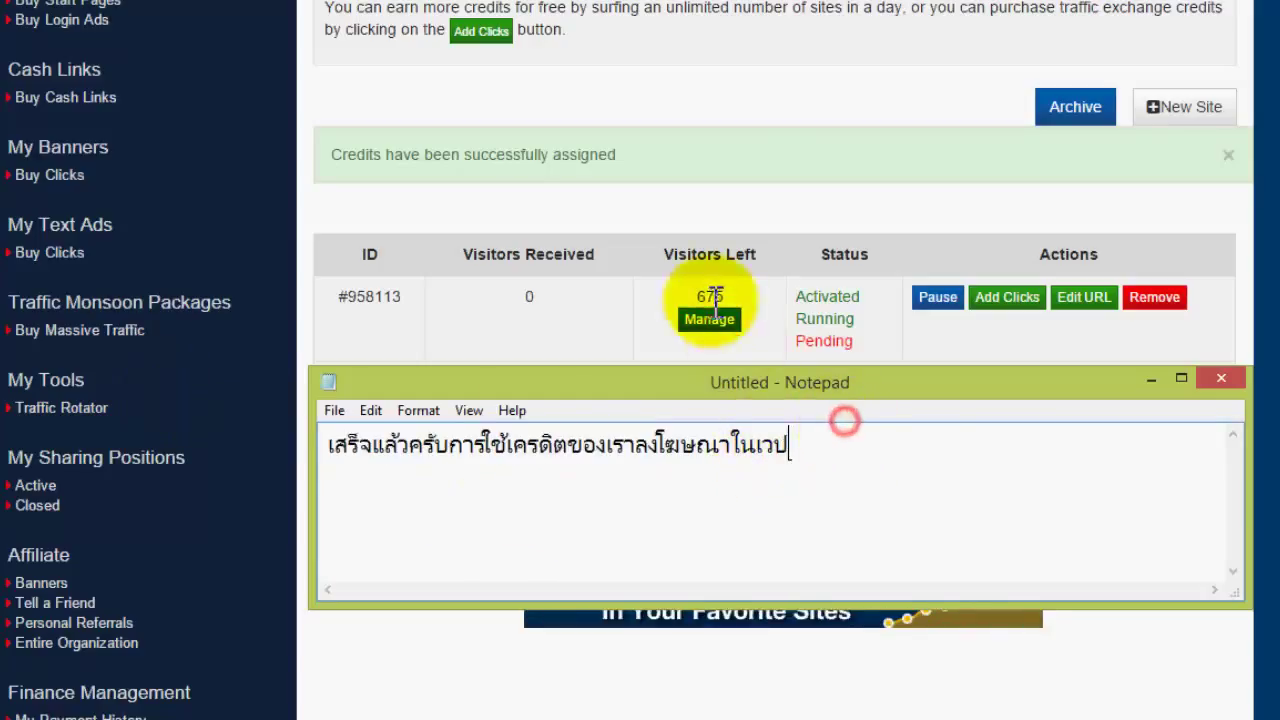
- Bring the browser forward, highlight the 'Credits have been successfully assigned' message, and scroll back up
{"action": "left_click", "coordinate": [466, 191]}
{"action": "left_click_drag", "start_coordinate": [333, 154], "coordinate": [657, 158]}
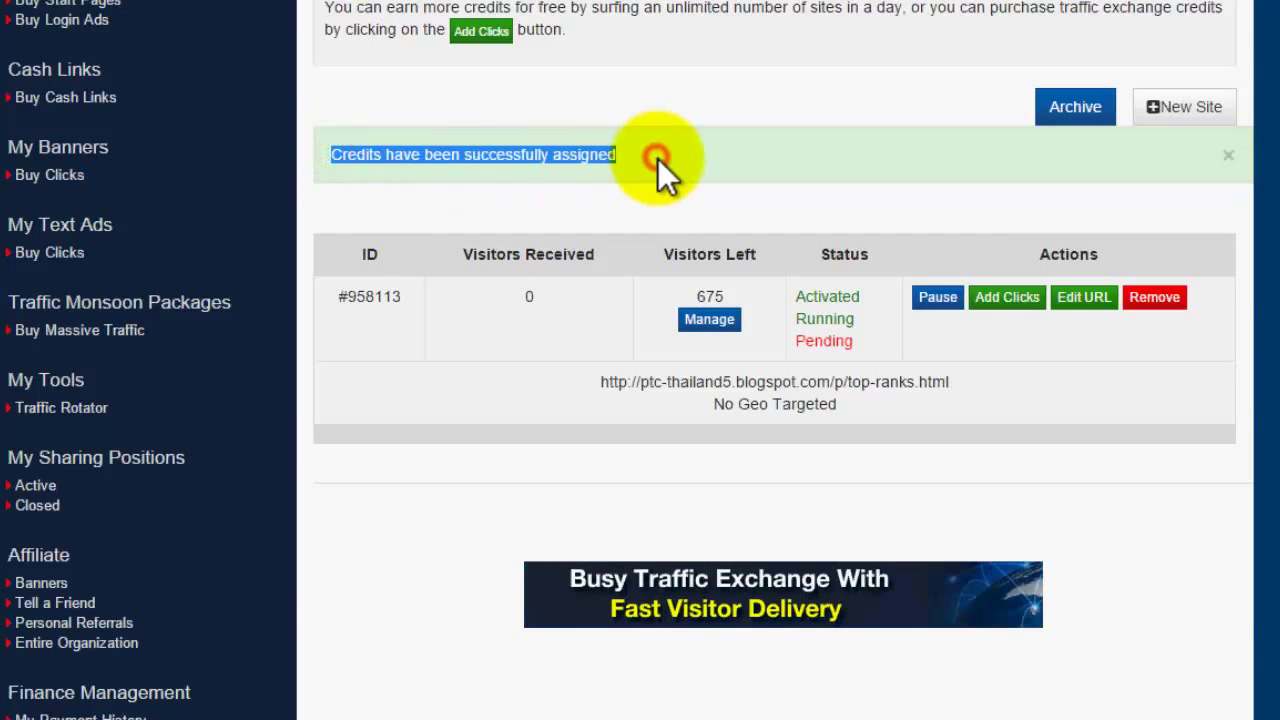
{"action": "scroll", "coordinate": [658, 159], "scroll_direction": "up", "scroll_amount": 4}
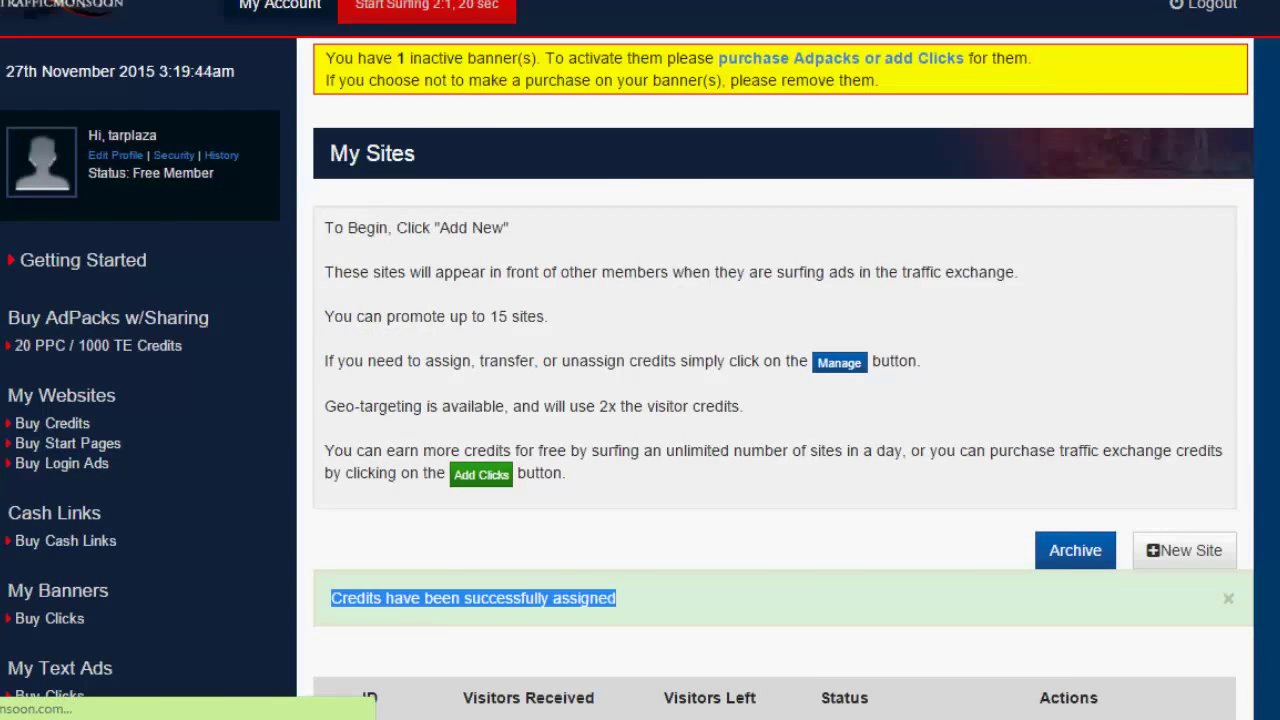
- Restore the closing note from the taskbar and nudge its window slightly lower
{"action": "mouse_move", "coordinate": [300, 713]}
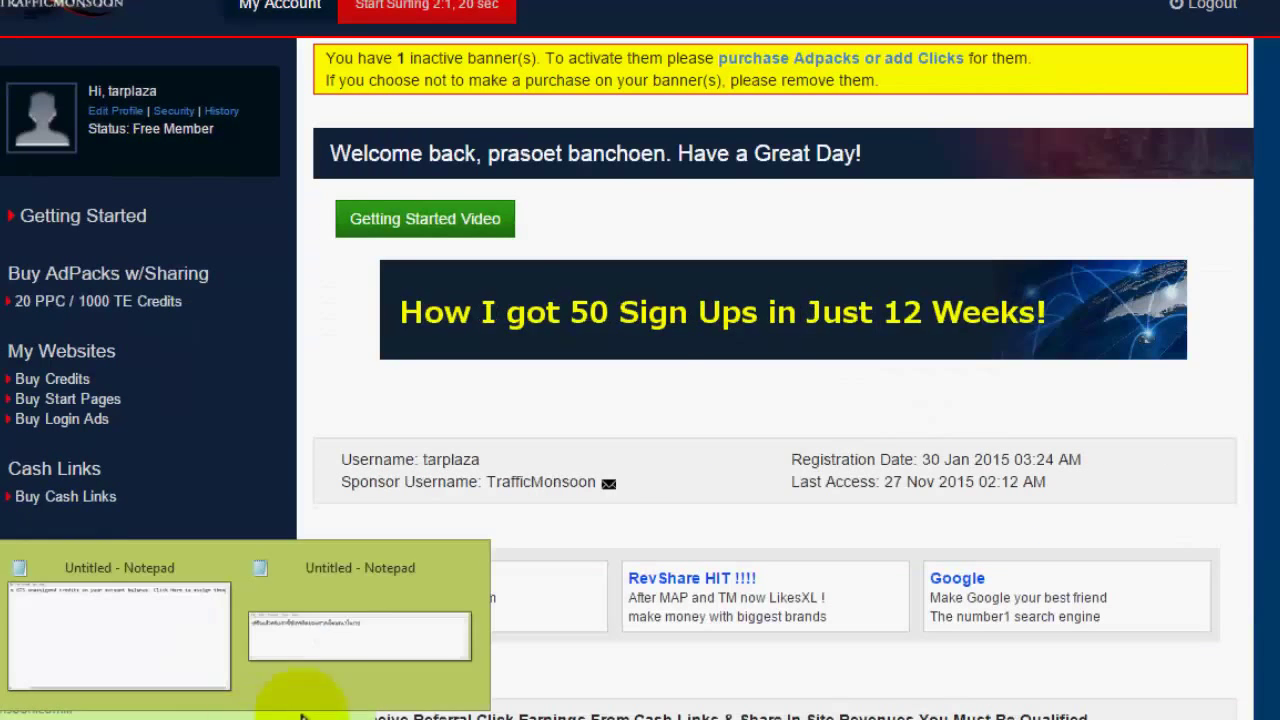
{"action": "left_click", "coordinate": [359, 636]}
{"action": "left_click_drag", "start_coordinate": [476, 382], "coordinate": [467, 409]}
- Replace the note line with a two-line Thai message: credits have vanished, future credits can be assigned the same way
{"action": "left_click_drag", "start_coordinate": [829, 477], "coordinate": [238, 458]}
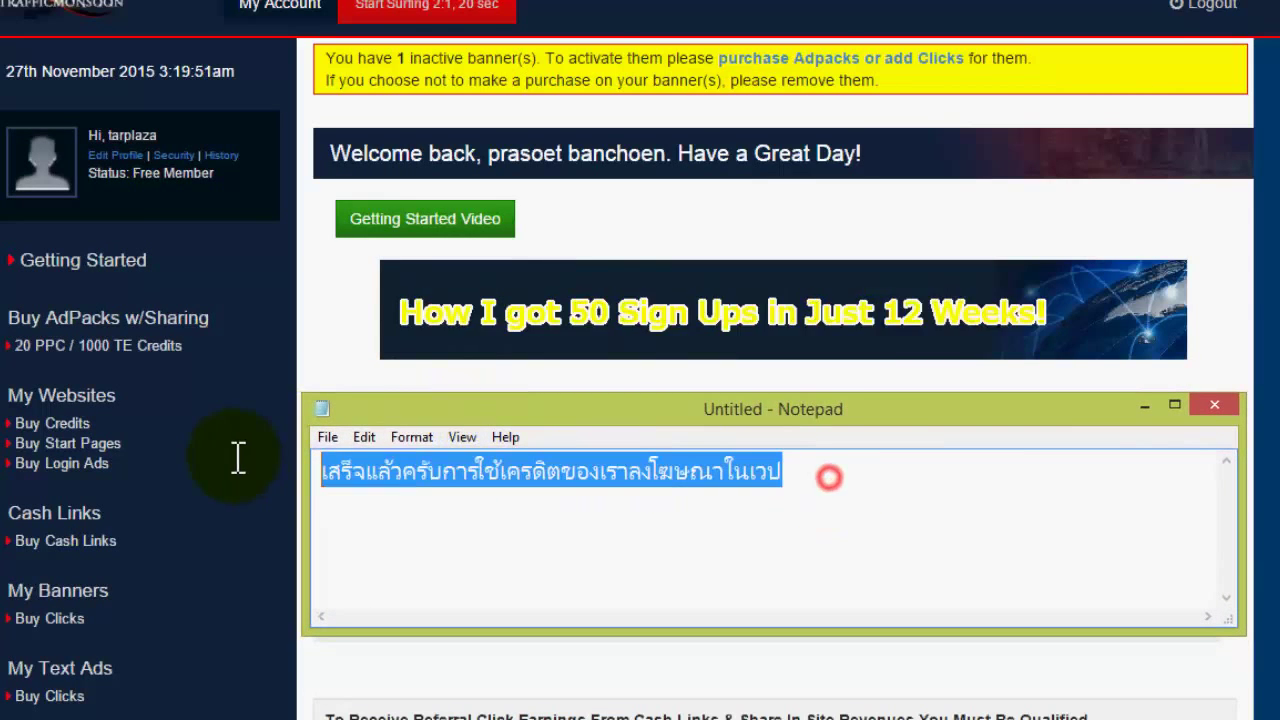
{"action": "type", "text": "ส"}
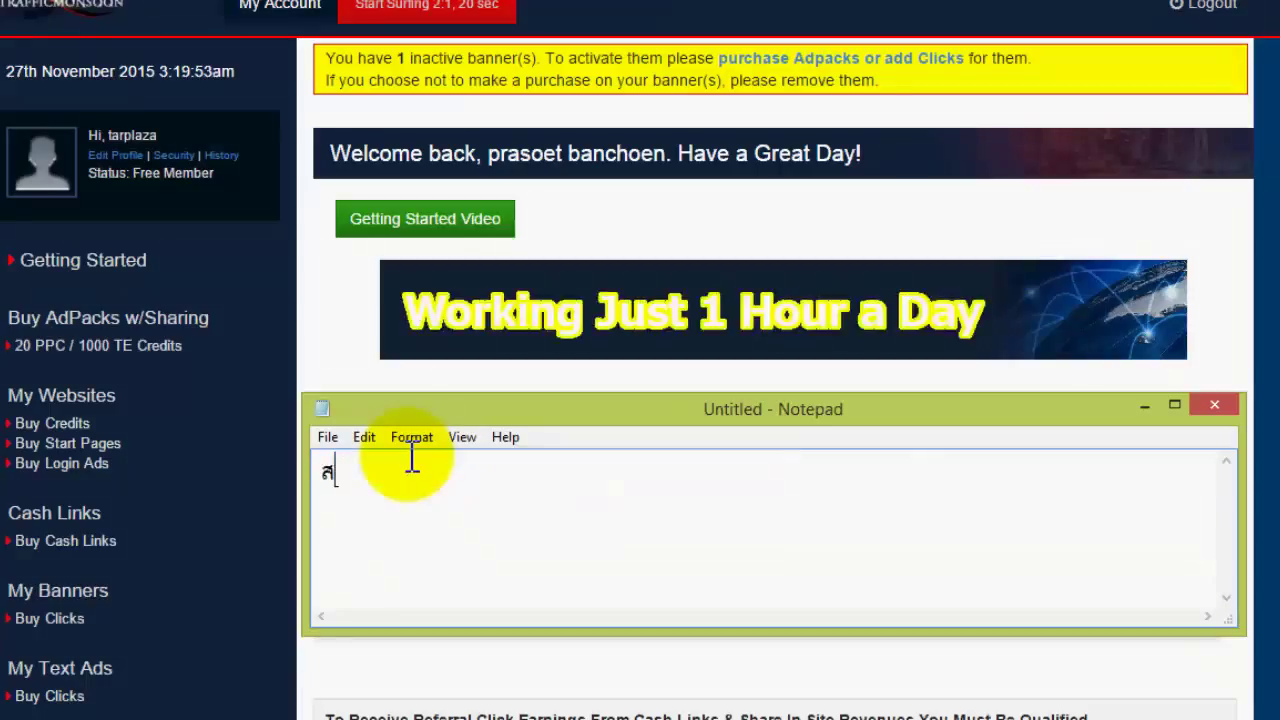
{"action": "type", "text": "ังเกต"}
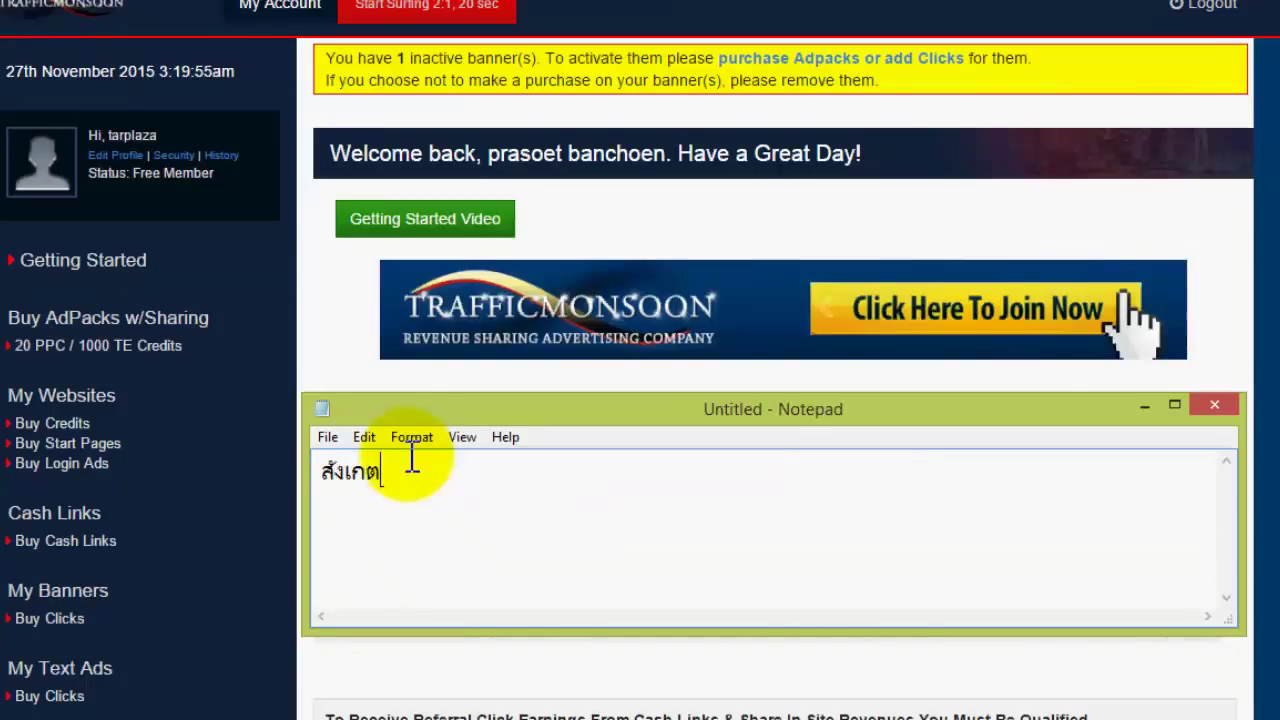
{"action": "type", "text": "ได้ว"}
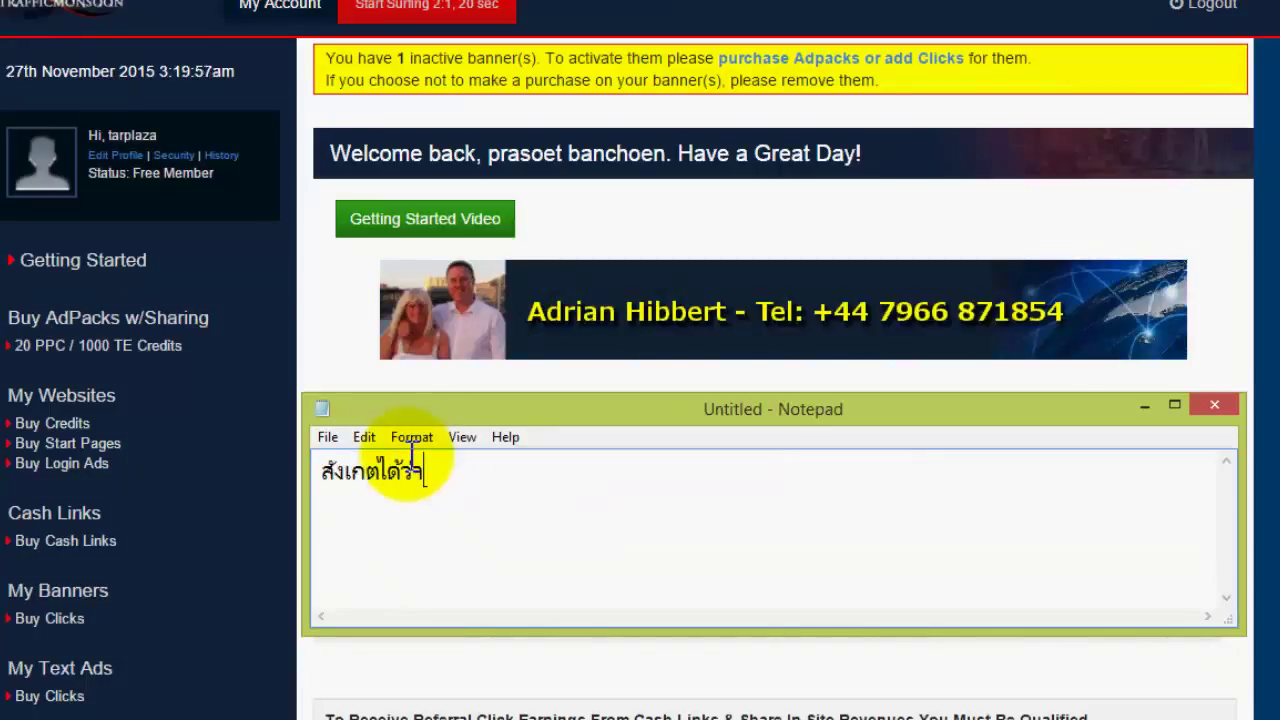
{"action": "type", "text": "่าเคร"}
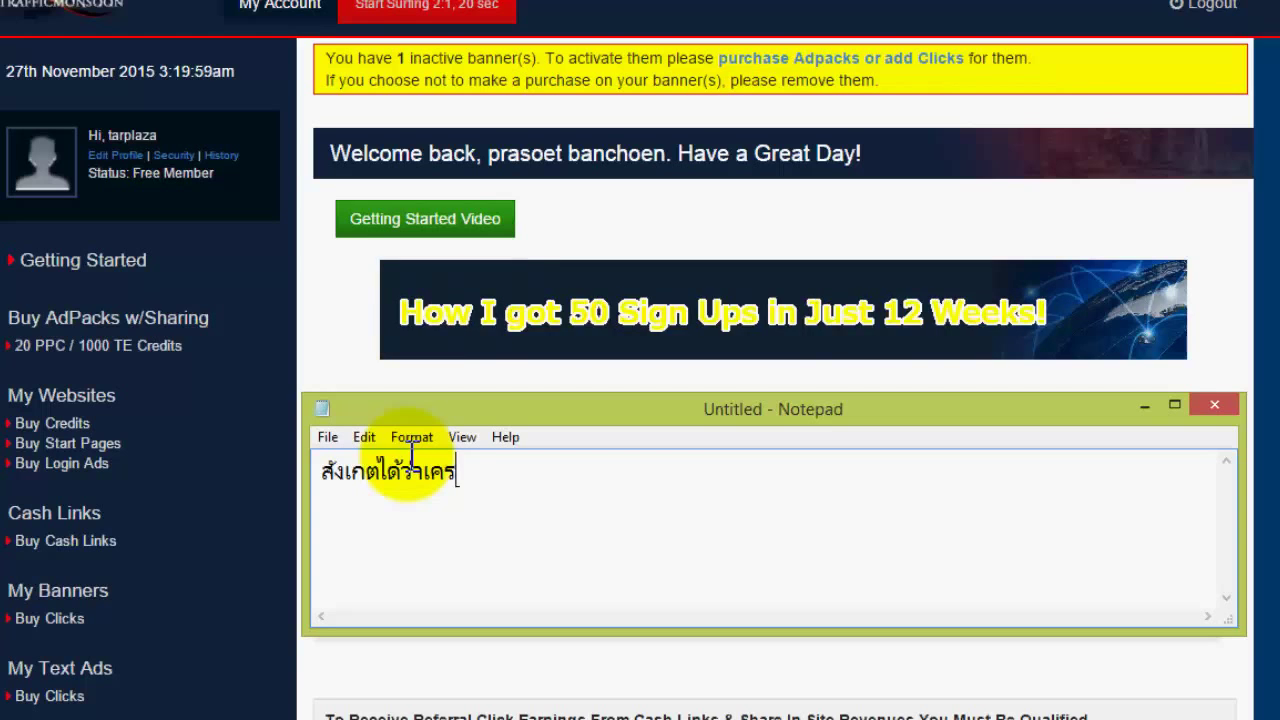
{"action": "type", "text": "ดิต"}
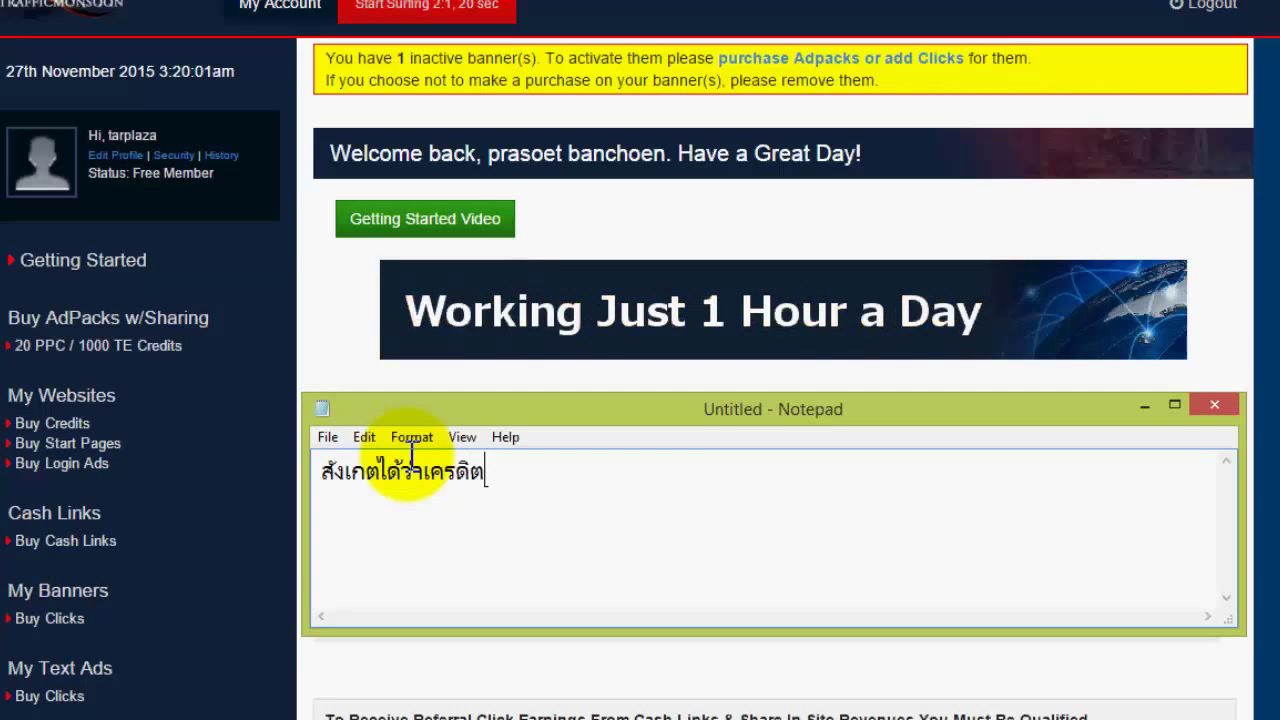
{"action": "type", "text": "ที่เ"}
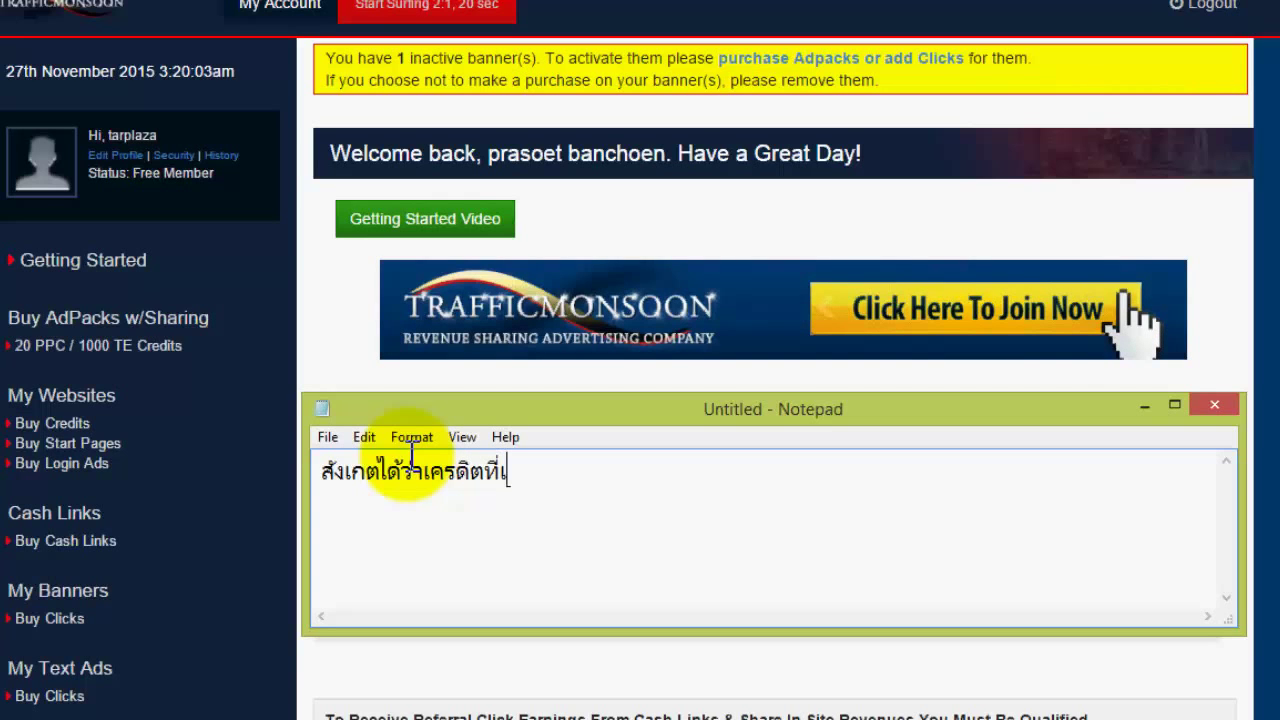
{"action": "type", "text": "ป็นตัวเ"}
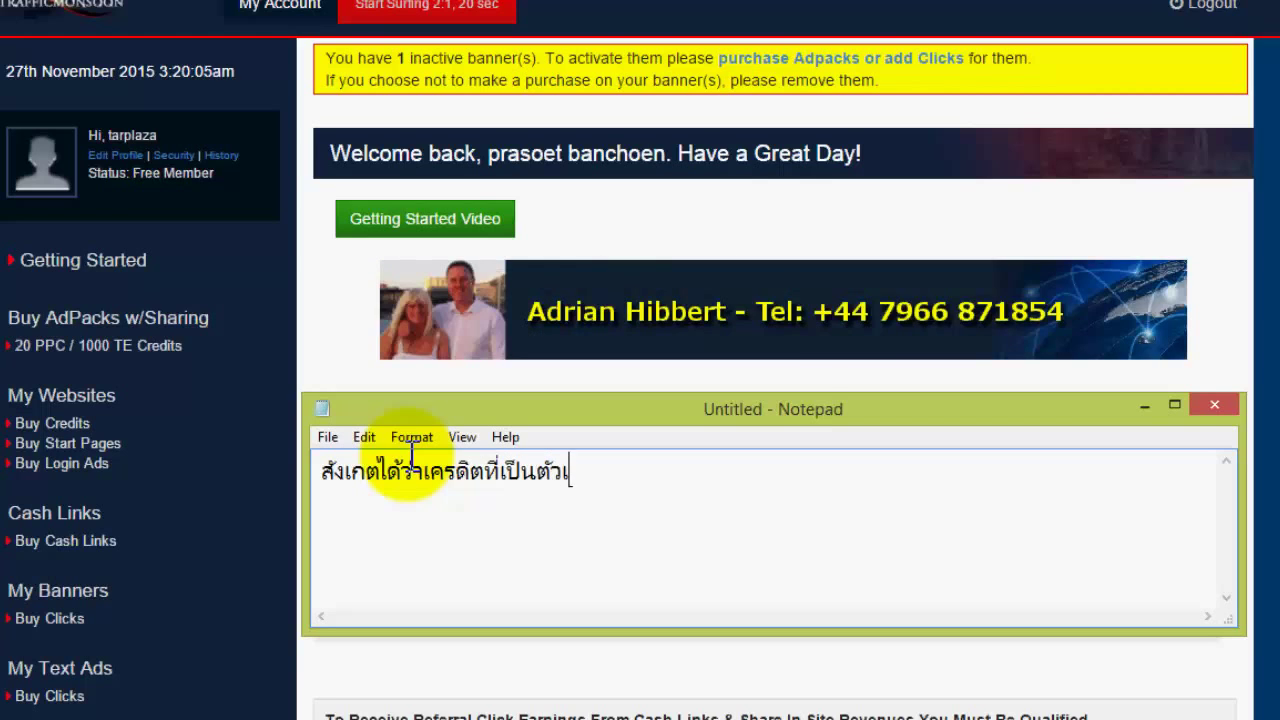
{"action": "type", "text": "ลขหาย"}
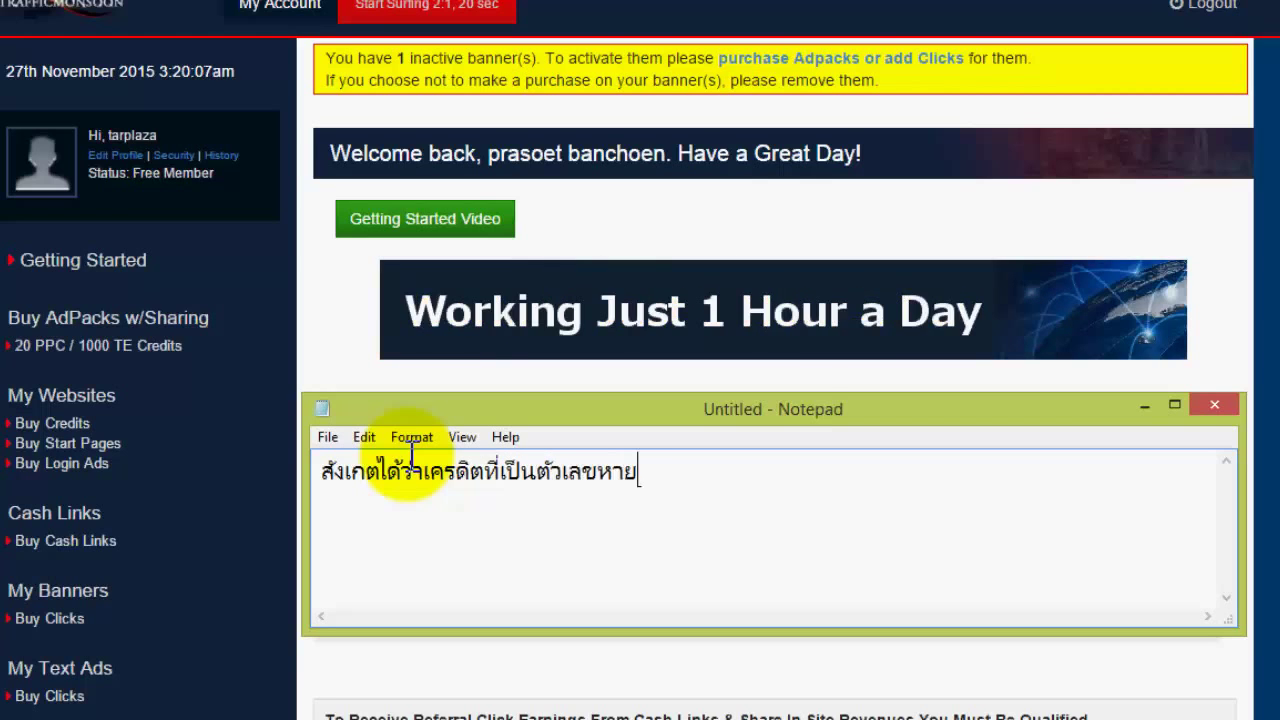
{"action": "type", "text": "ไปแล้วครับ ต่อไป"}
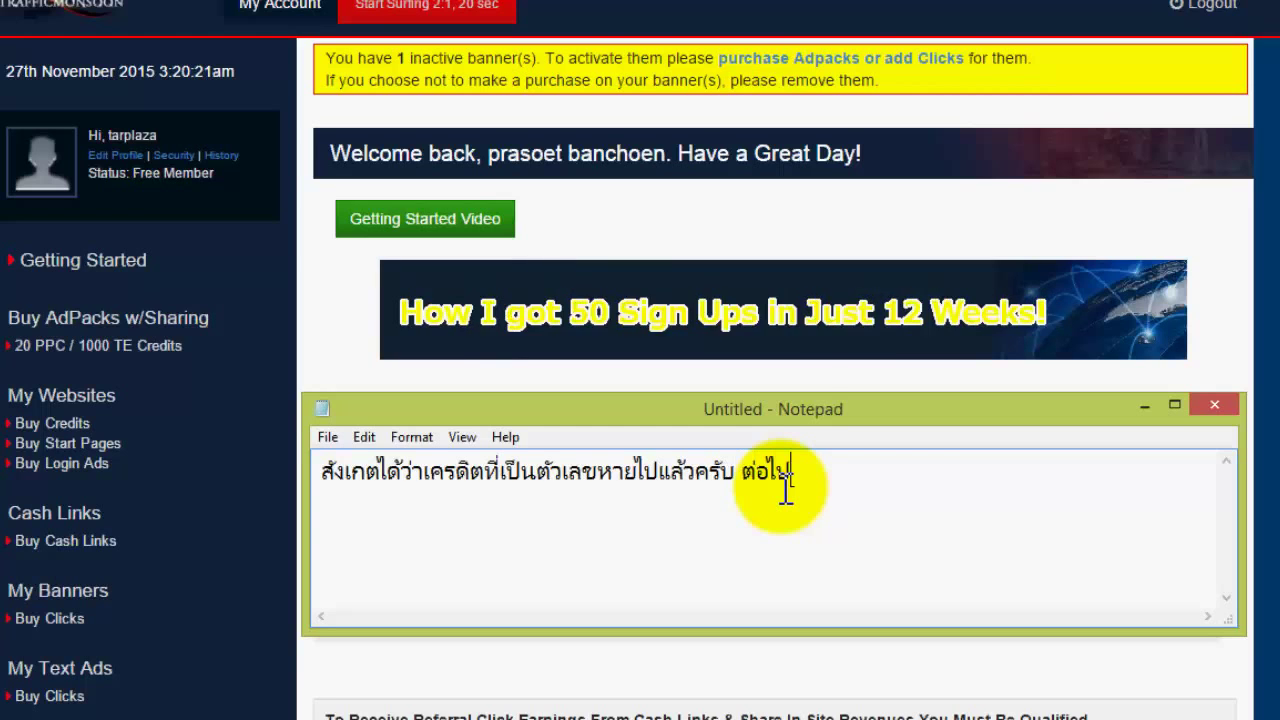
{"action": "type", "text": "ถ้าเรามี"}
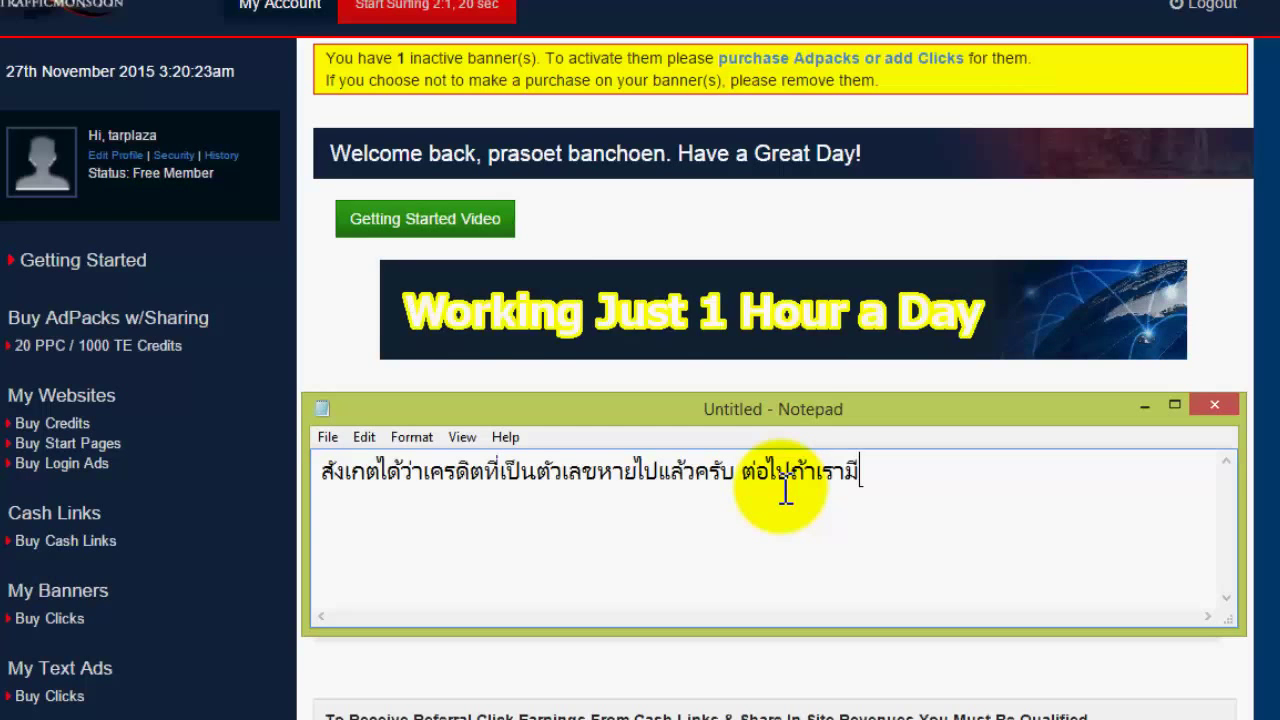
{"action": "type", "text": "จำนวน"}
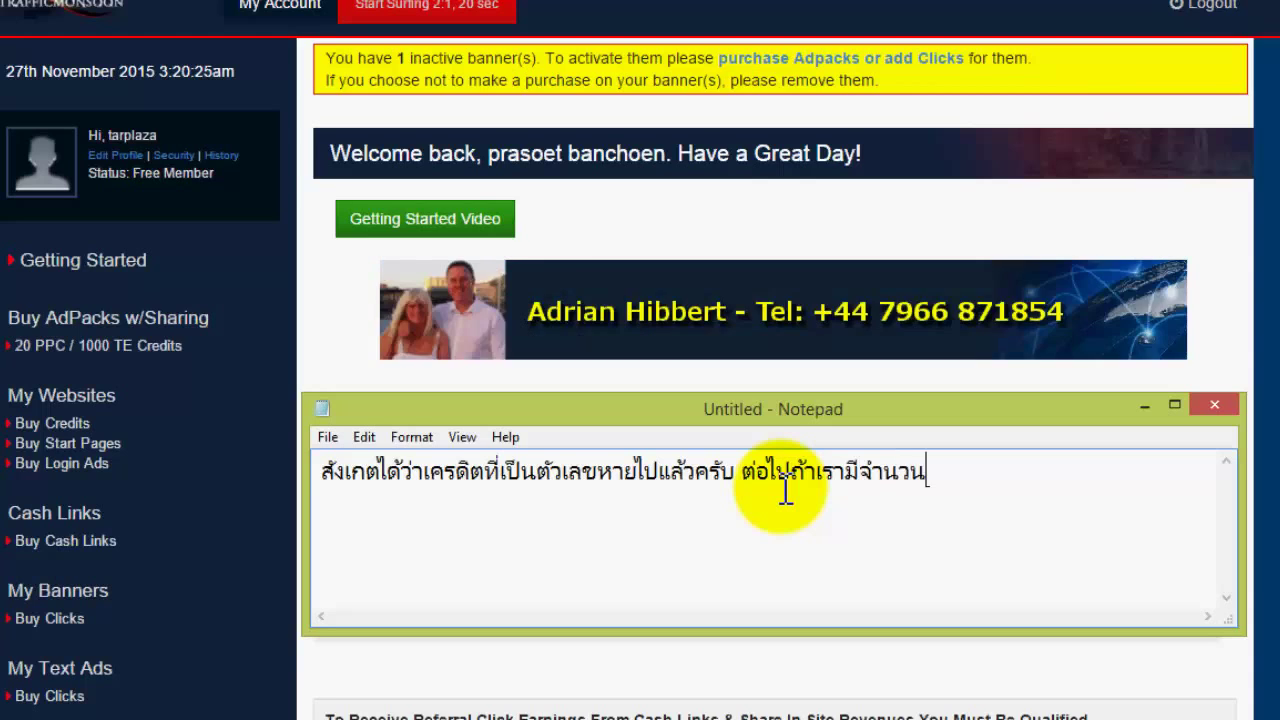
{"action": "type", "text": "เครด"}
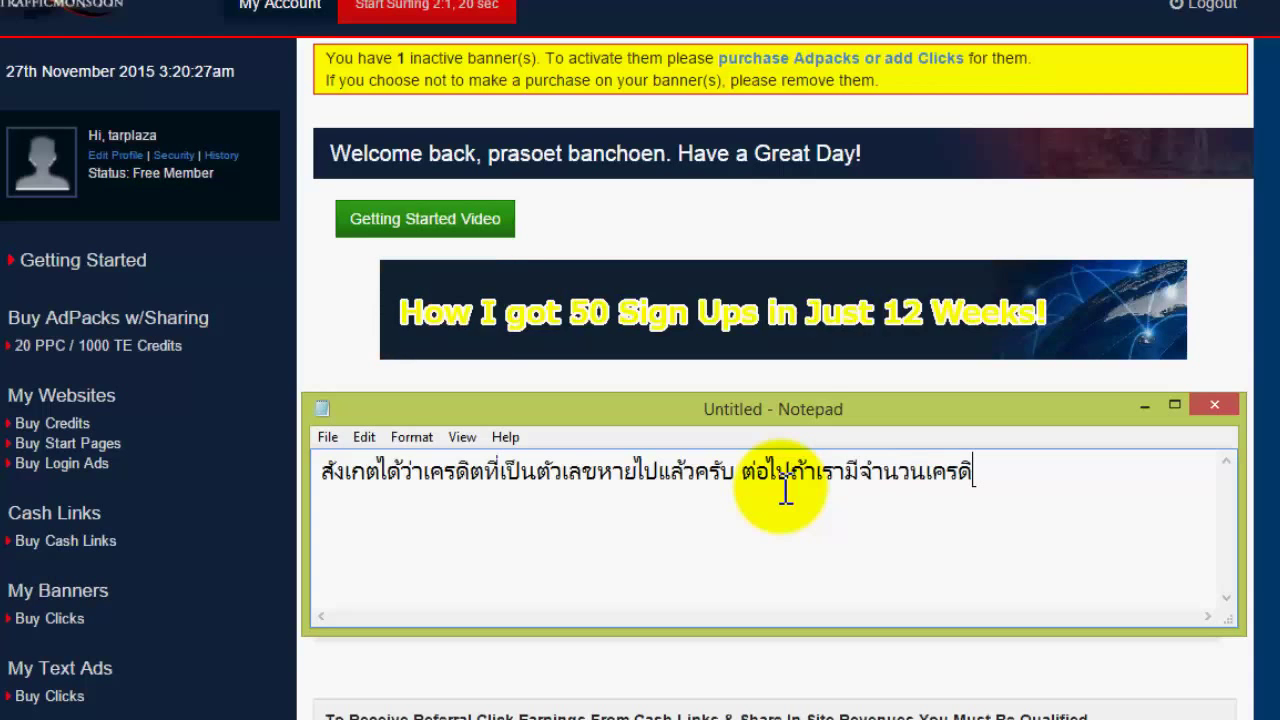
{"action": "type", "text": "ิตเพิ"}
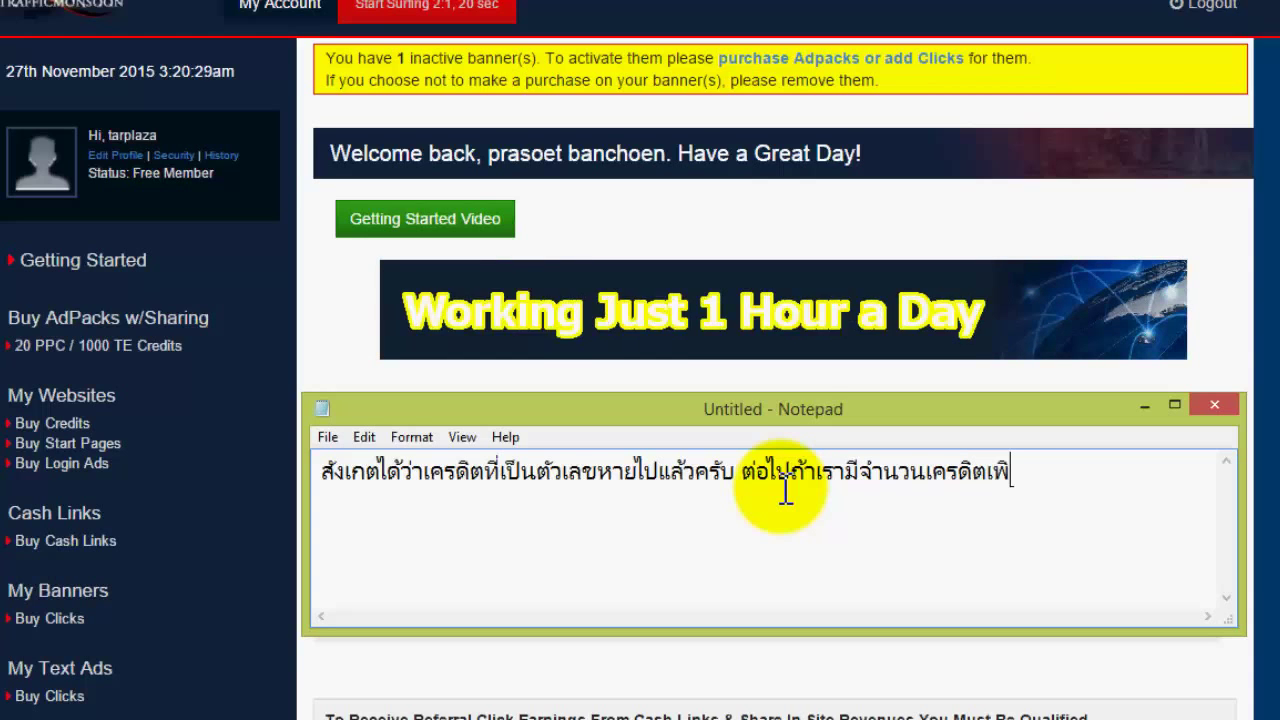
{"action": "type", "text": "่มมาอีก"}
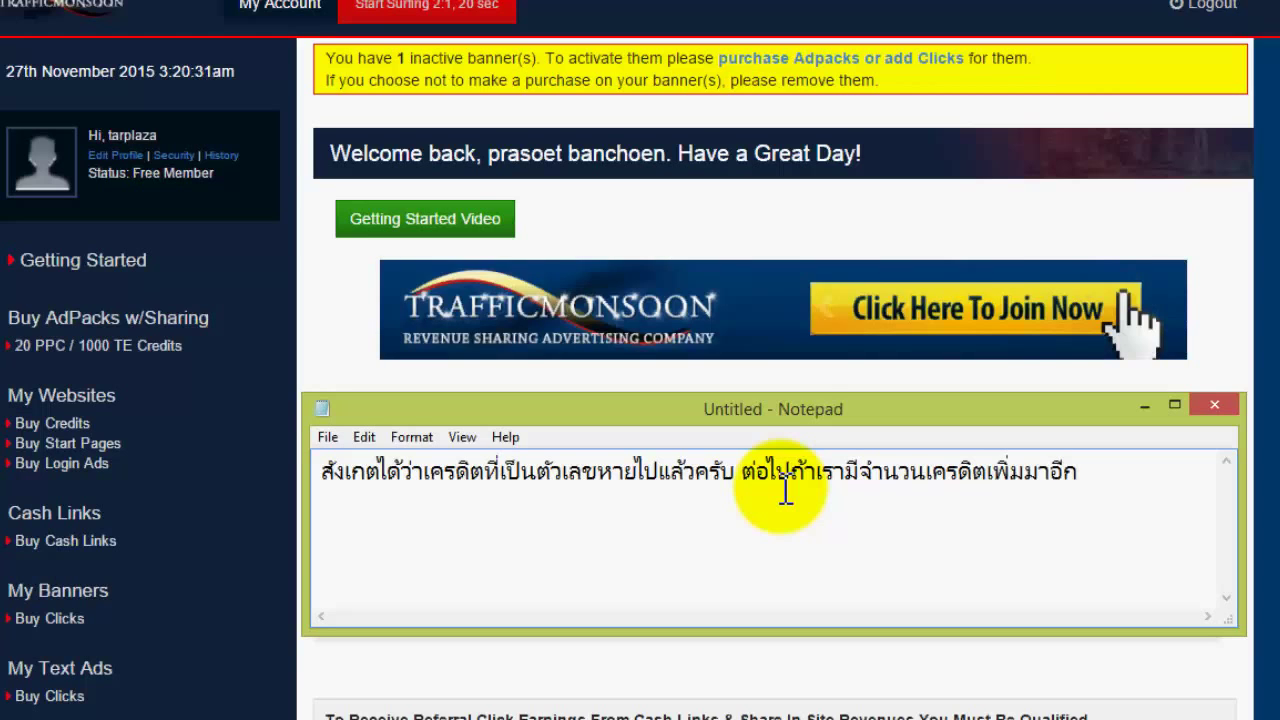
{"action": "type", "text": "ก็นำไป"}
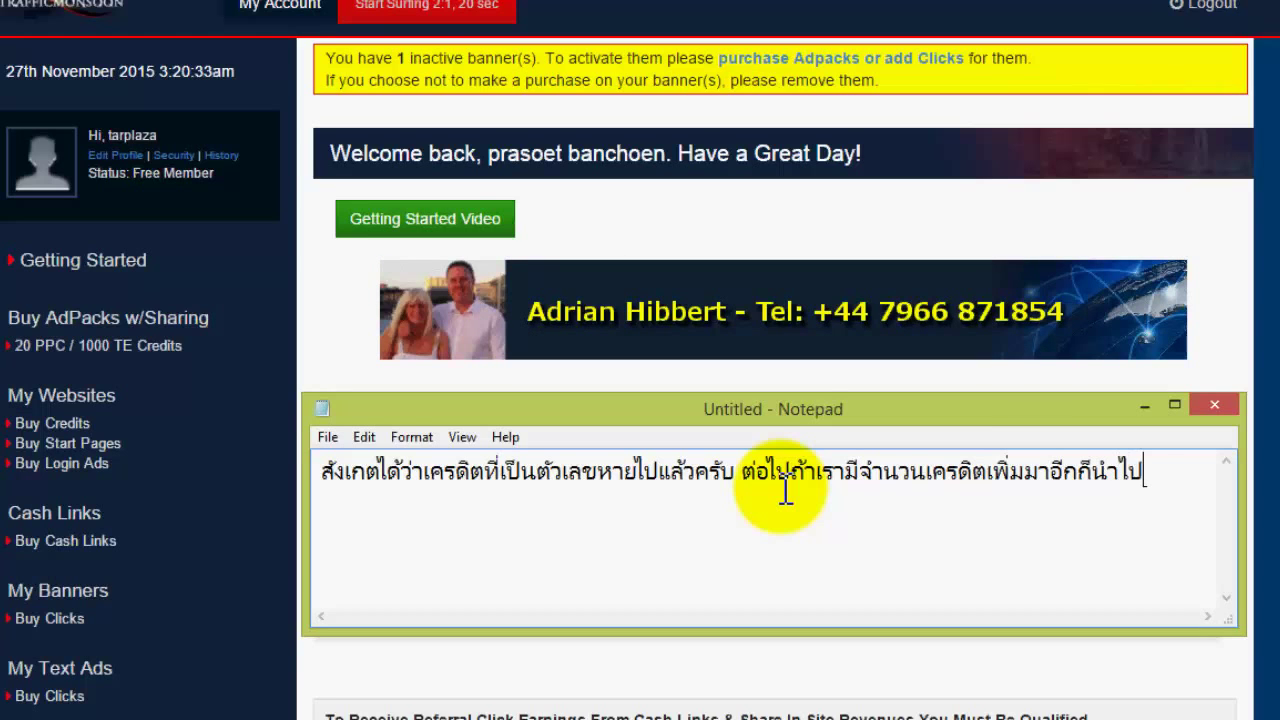
{"action": "type", "text": "ลง"}
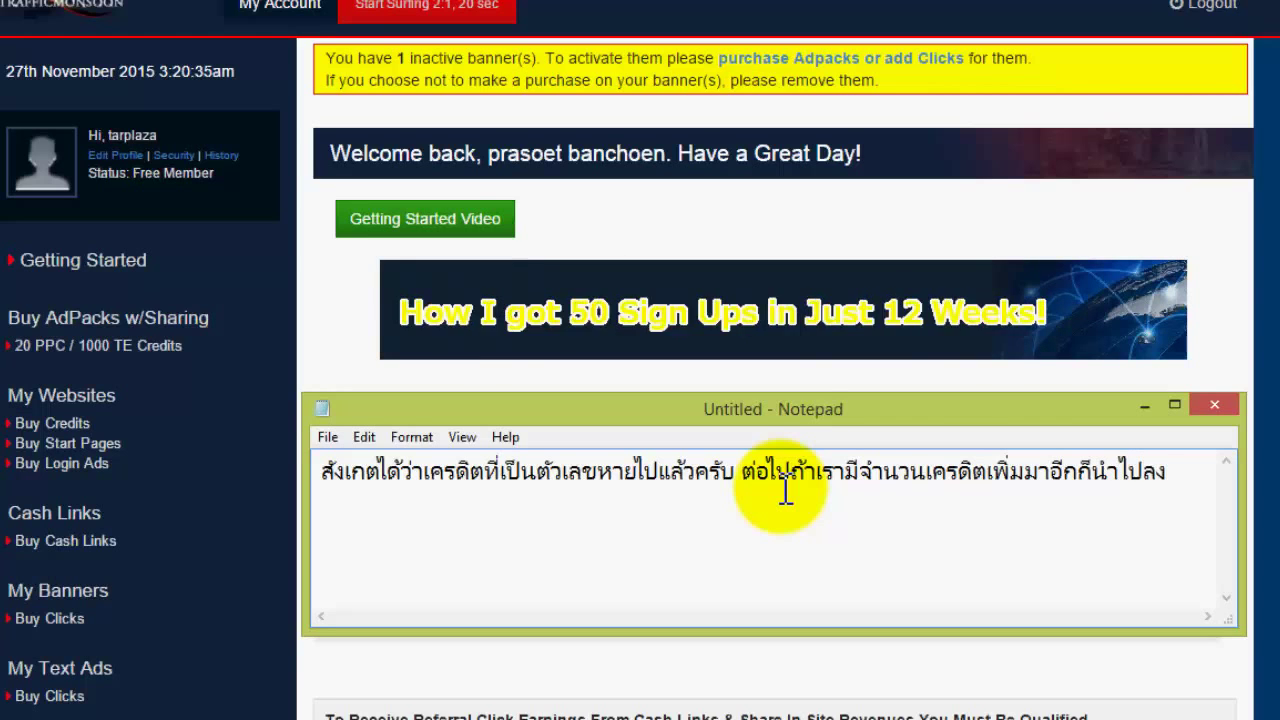
{"action": "type", "text": "โฆษณ"}
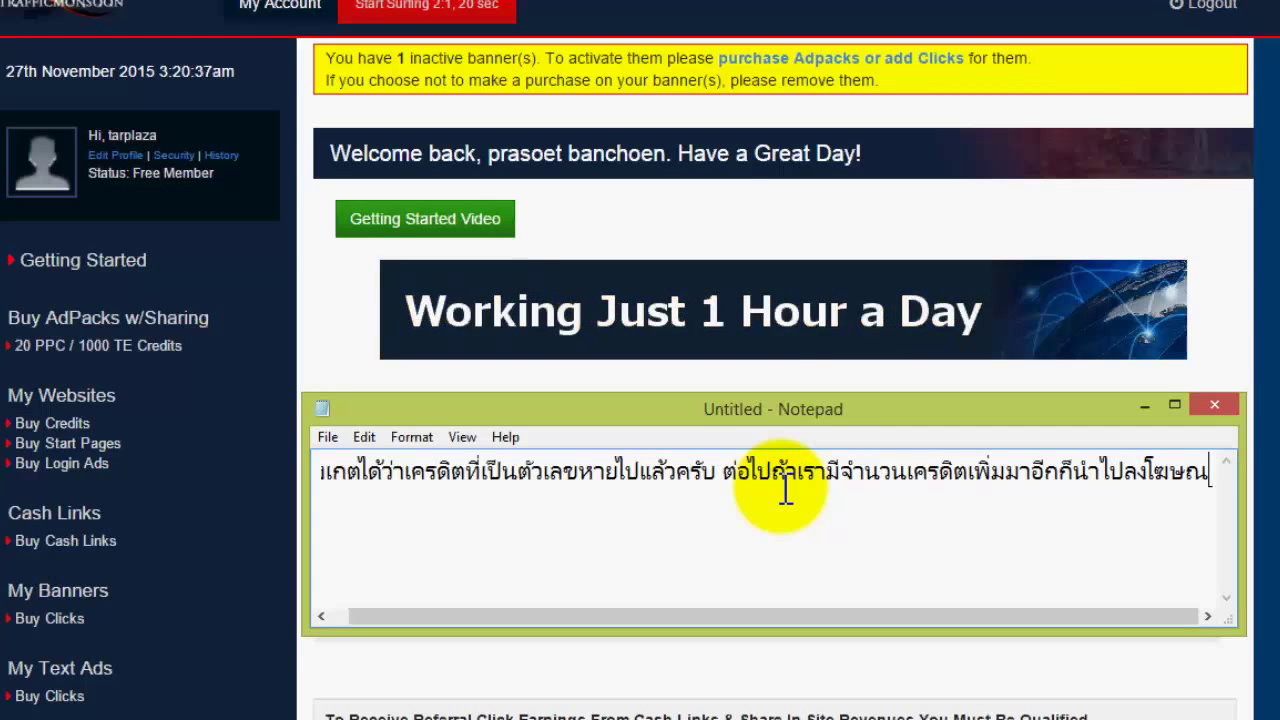
{"action": "type", "text": "าเพิ่ม"}
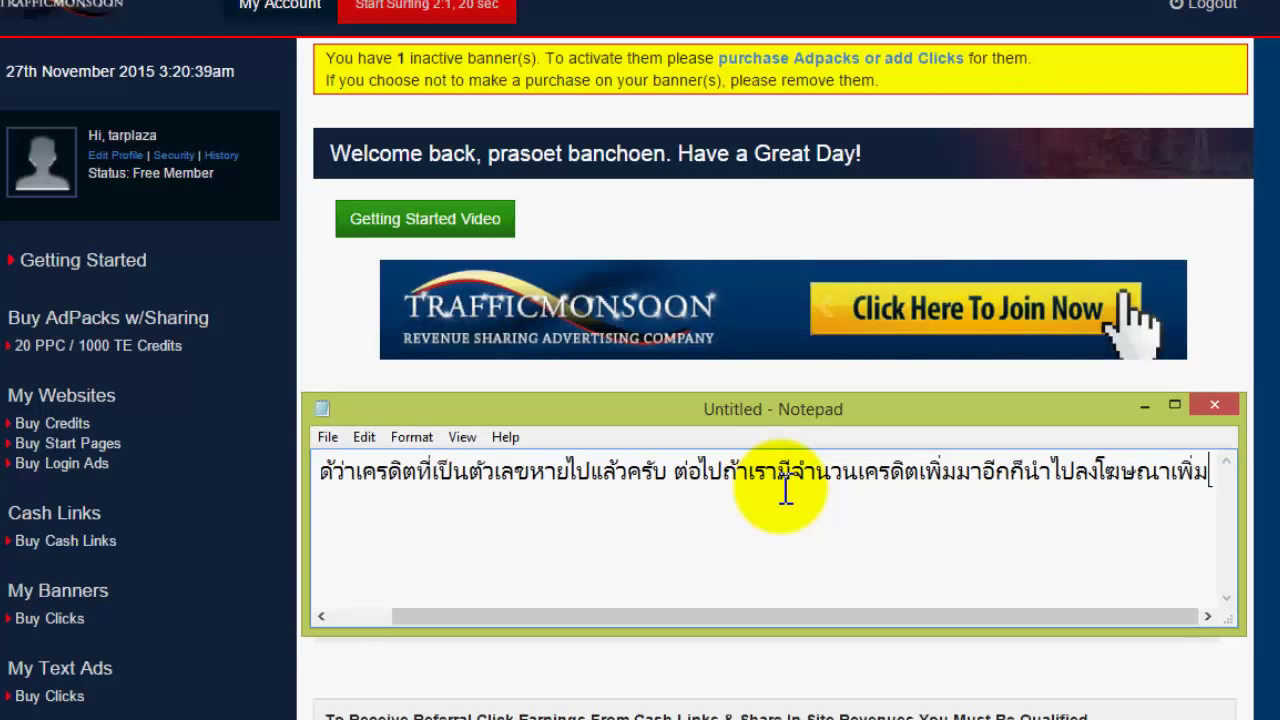
{"action": "key", "text": "Return"}
{"action": "type", "text": "อี"}
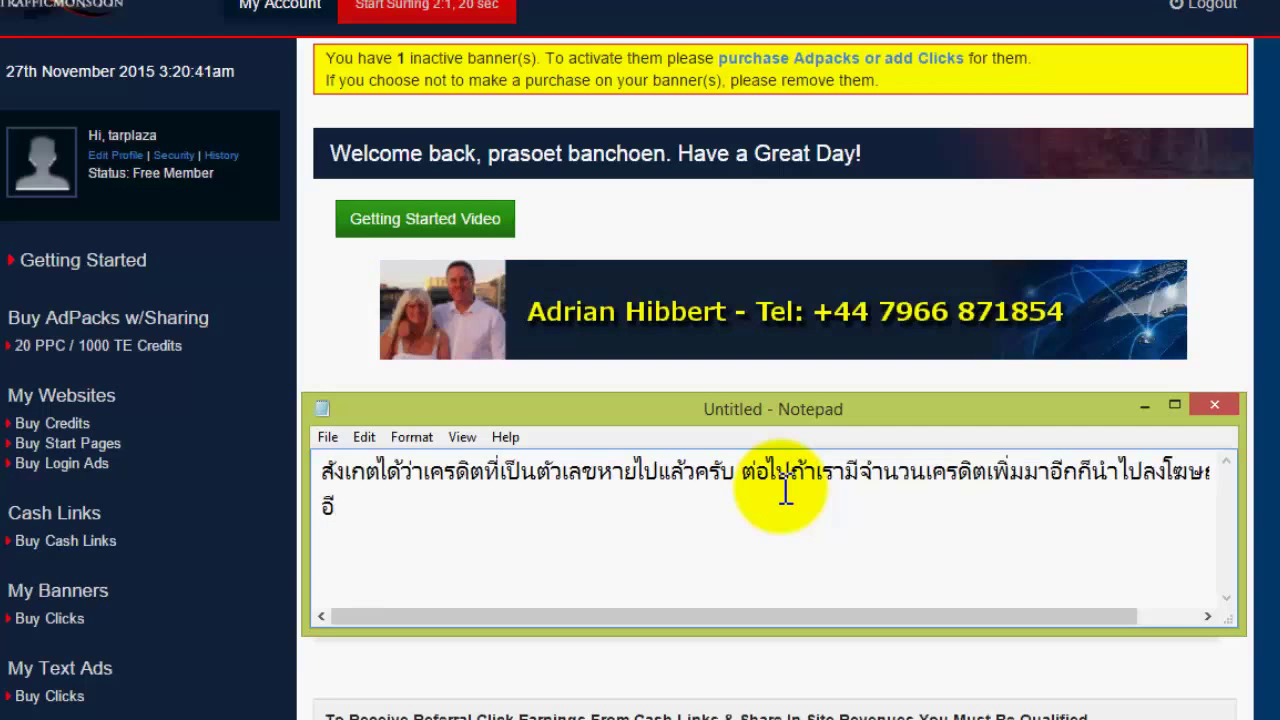
{"action": "type", "text": "กได้เลยคร"}
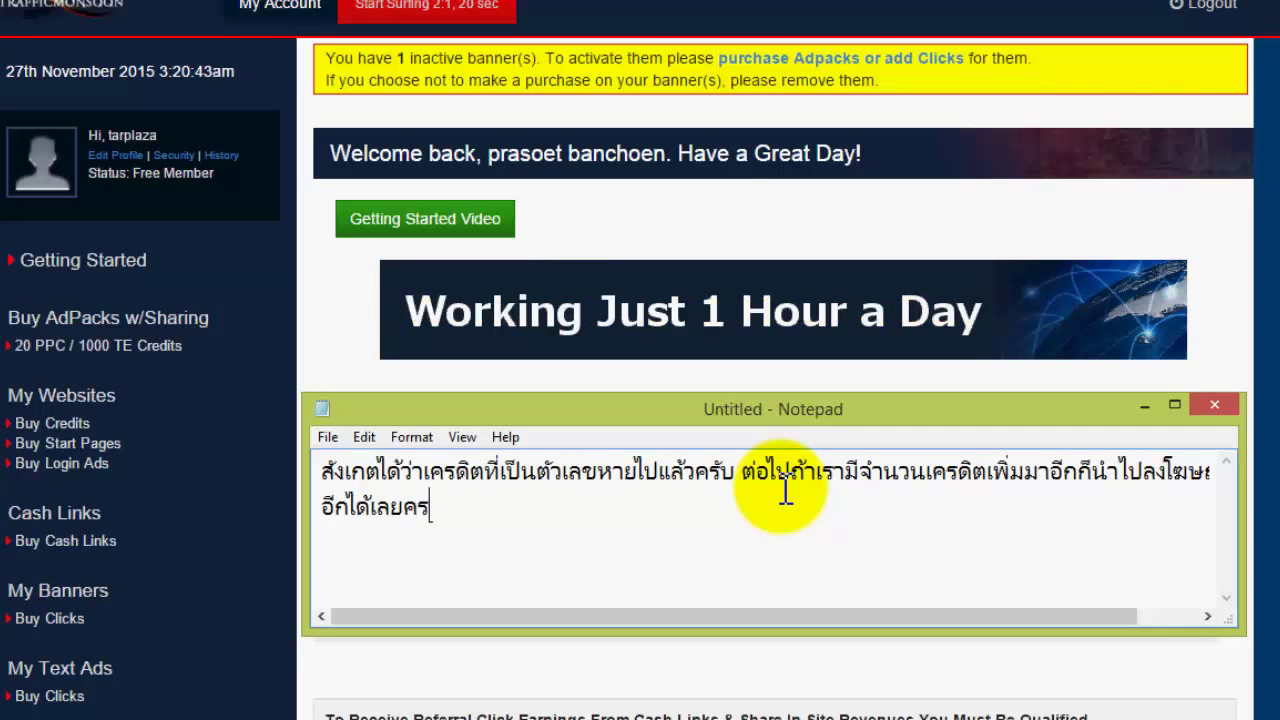
{"action": "type", "text": "ับ ทำ"}
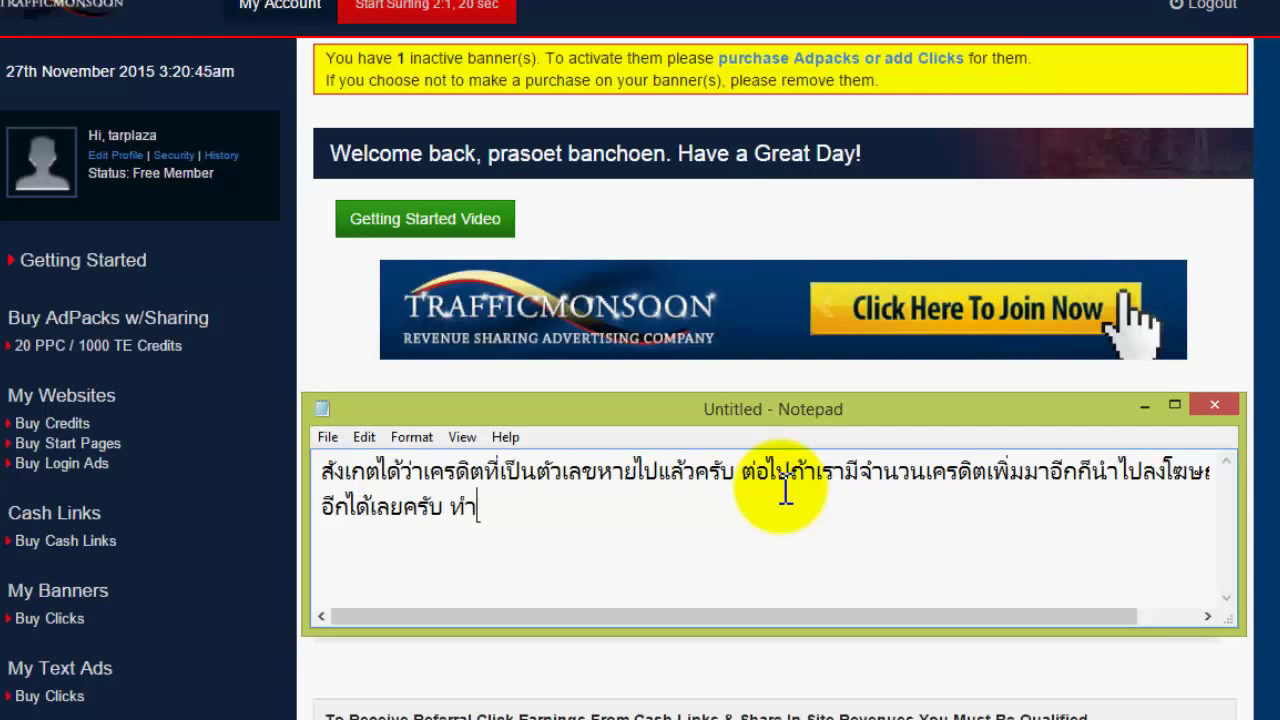
{"action": "type", "text": "ขั้นตอน"}
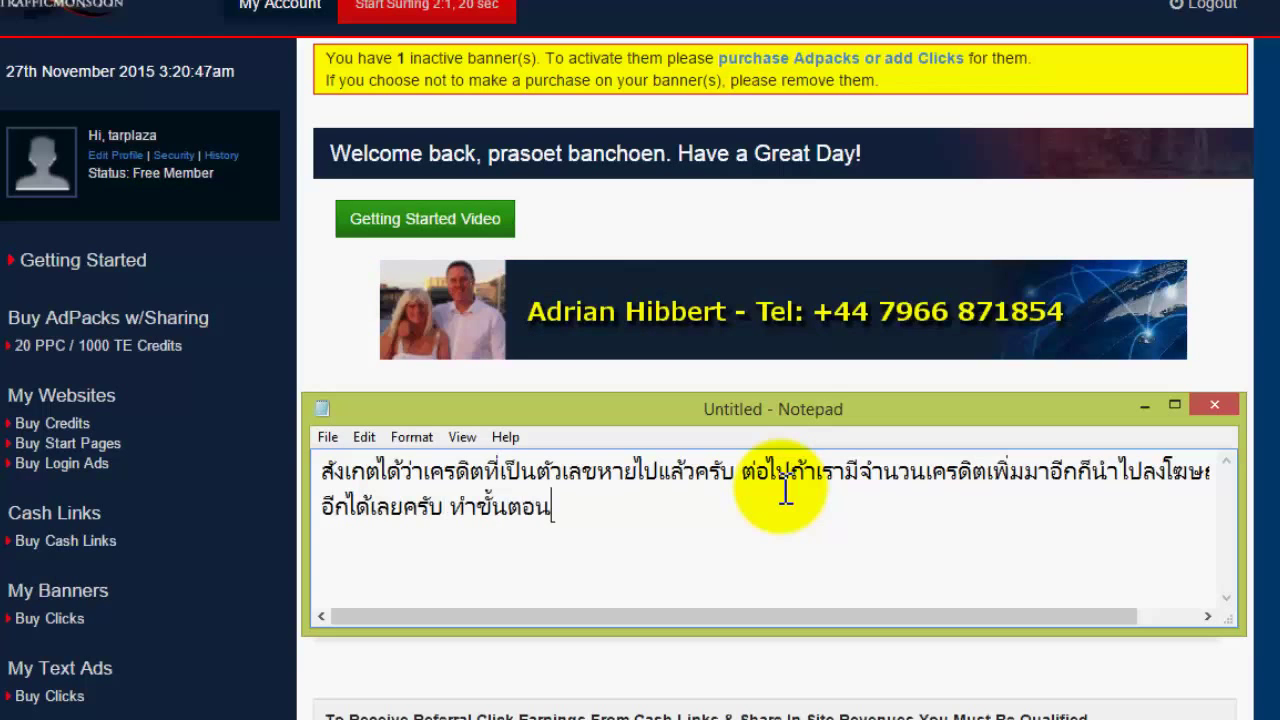
{"action": "type", "text": "เดิมได้เลยค"}
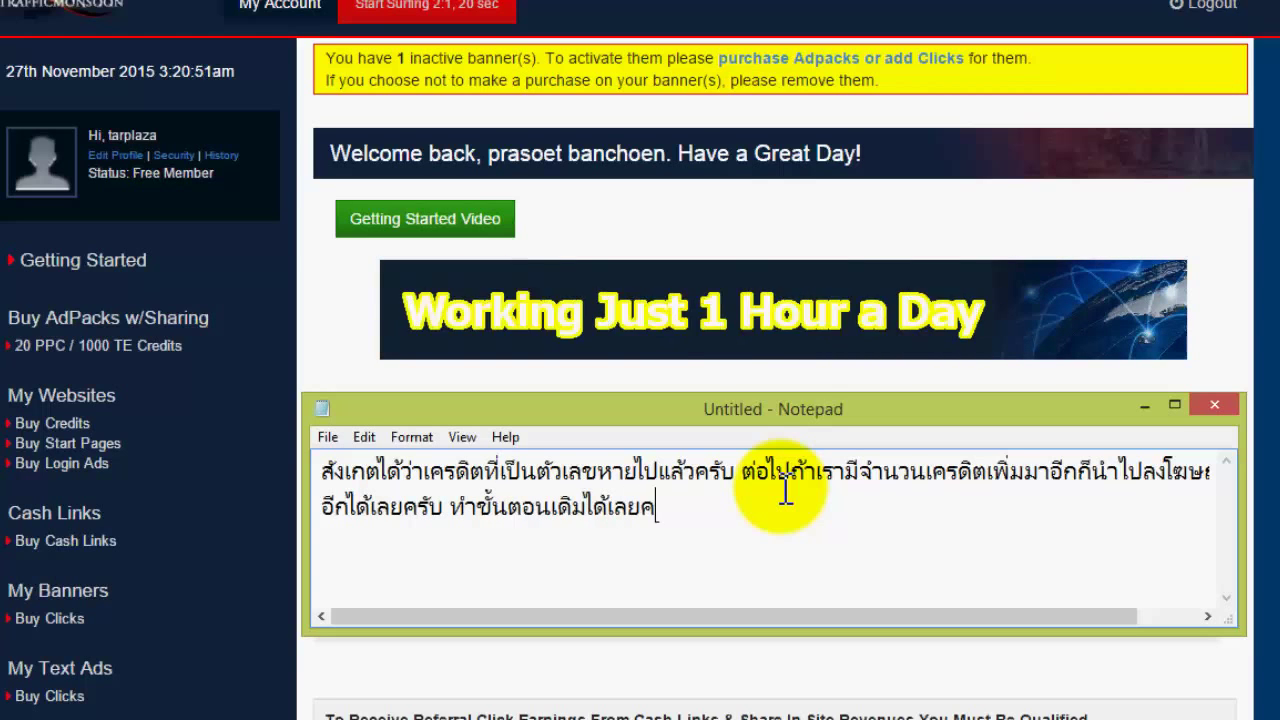
{"action": "type", "text": "รับ"}
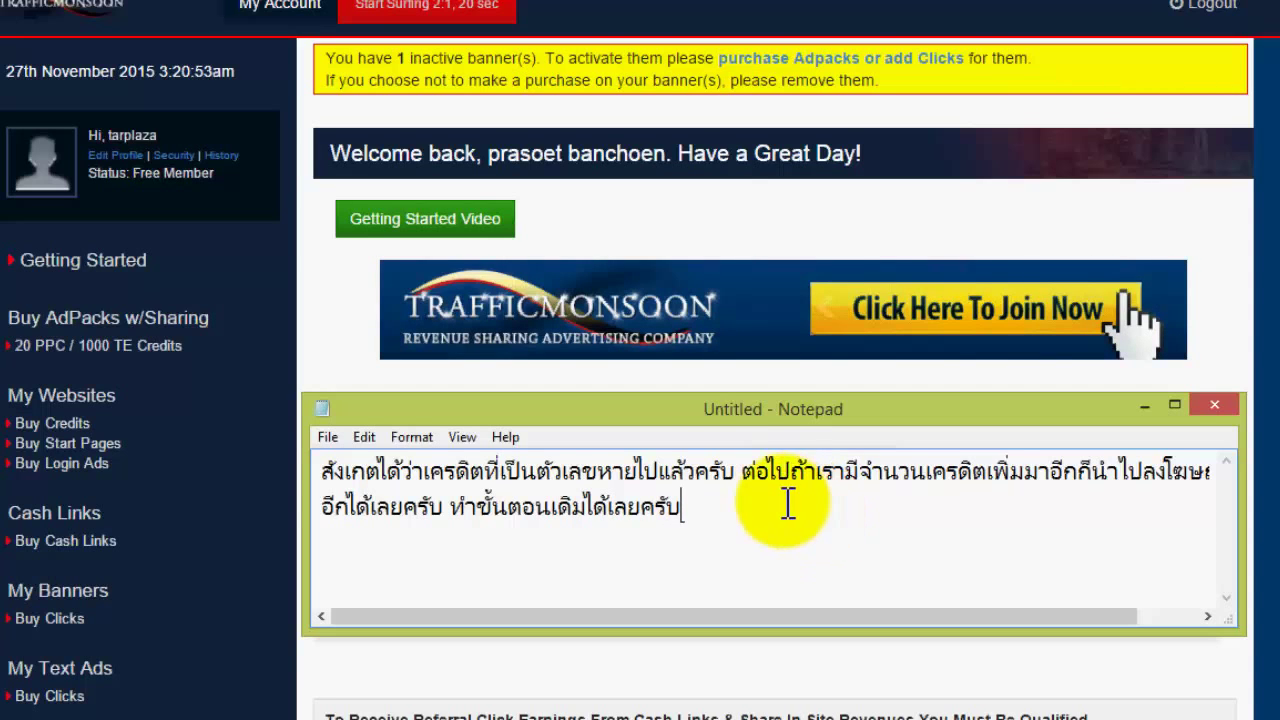